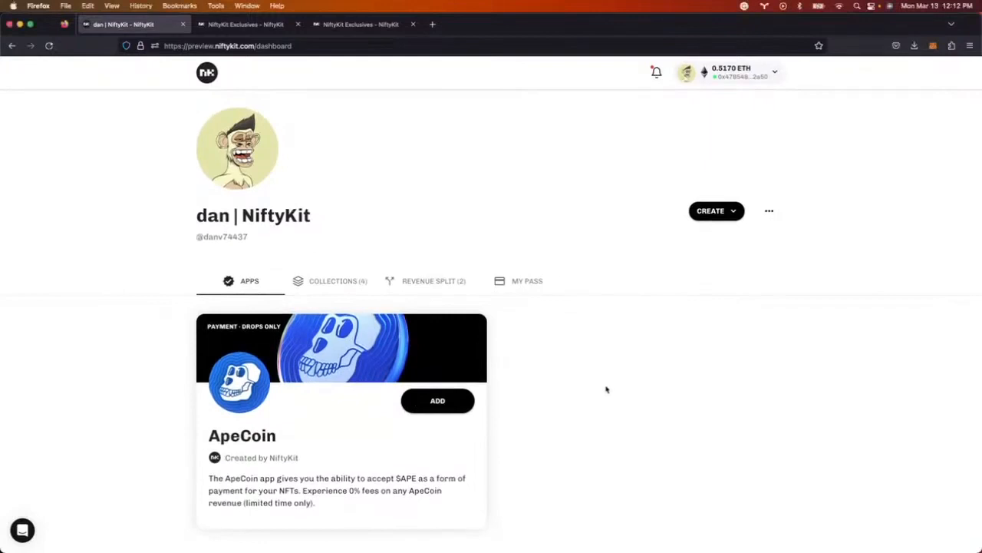
- Show the four collections, including WAGMI Saturday and GM Friday, and scroll through them
left_click(342, 281)
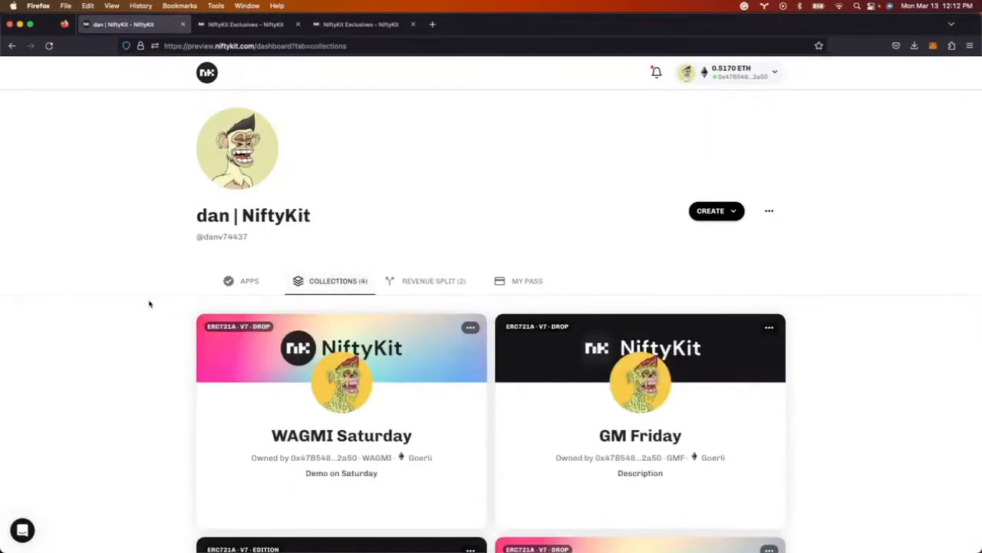
scroll(166, 315, "down", 4)
scroll(164, 316, "down", 1)
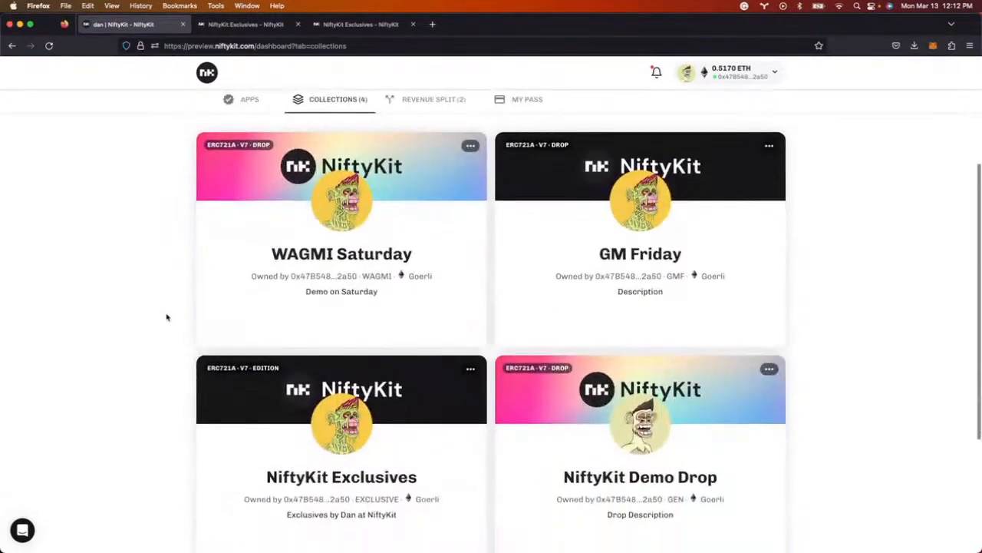
scroll(248, 347, "up", 4)
scroll(248, 350, "down", 5)
scroll(247, 349, "up", 5)
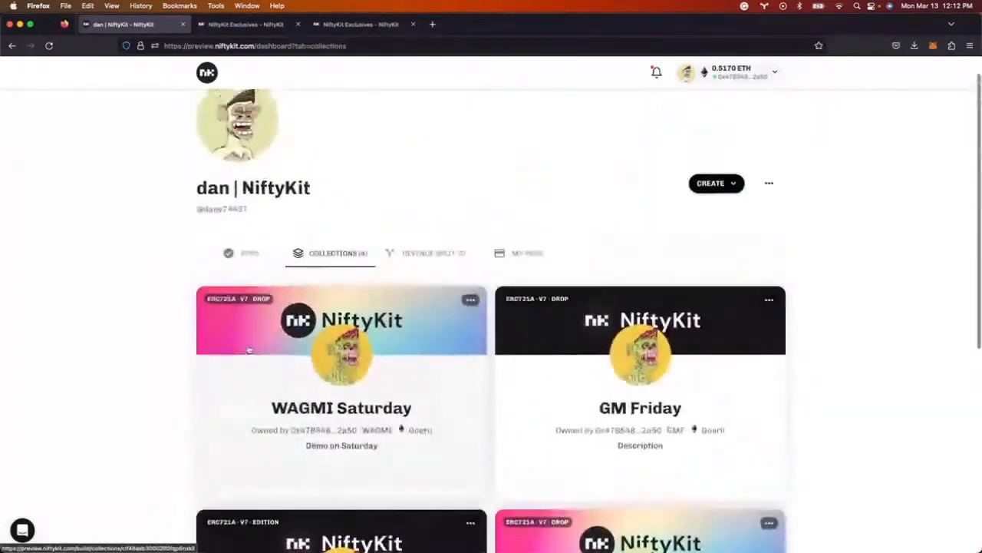
- Glance at Revenue Split and My Pass, return to Collections, and bring up the CREATE options
left_click(429, 283)
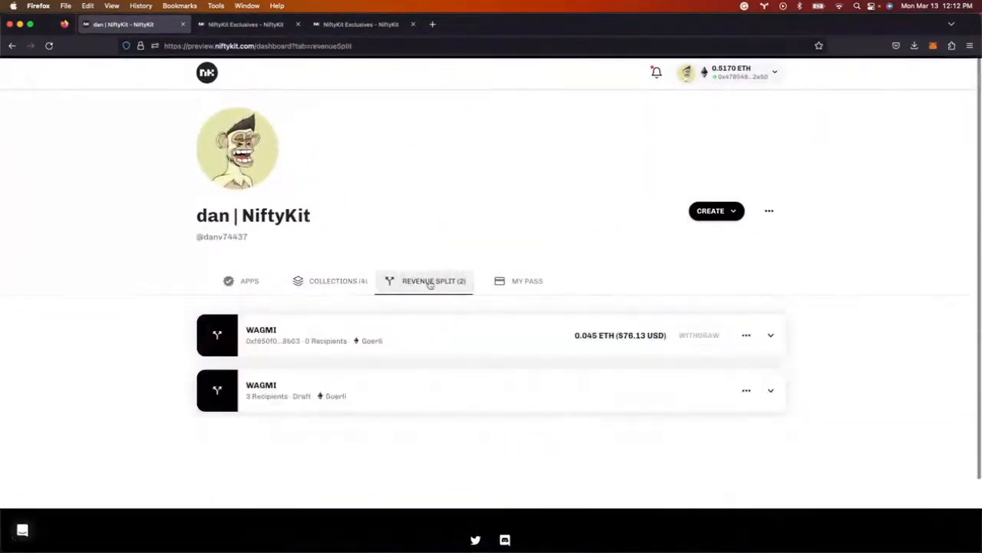
left_click(529, 281)
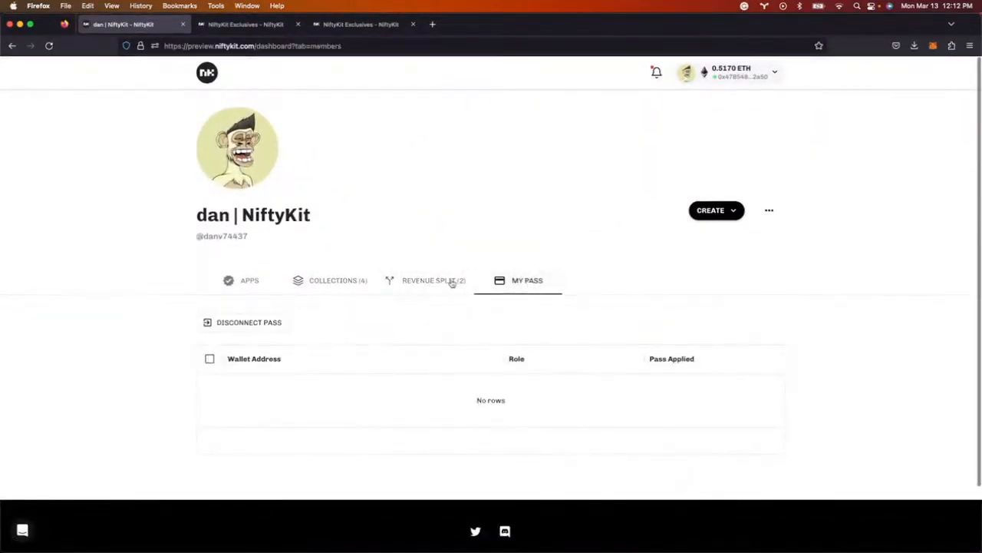
left_click(320, 281)
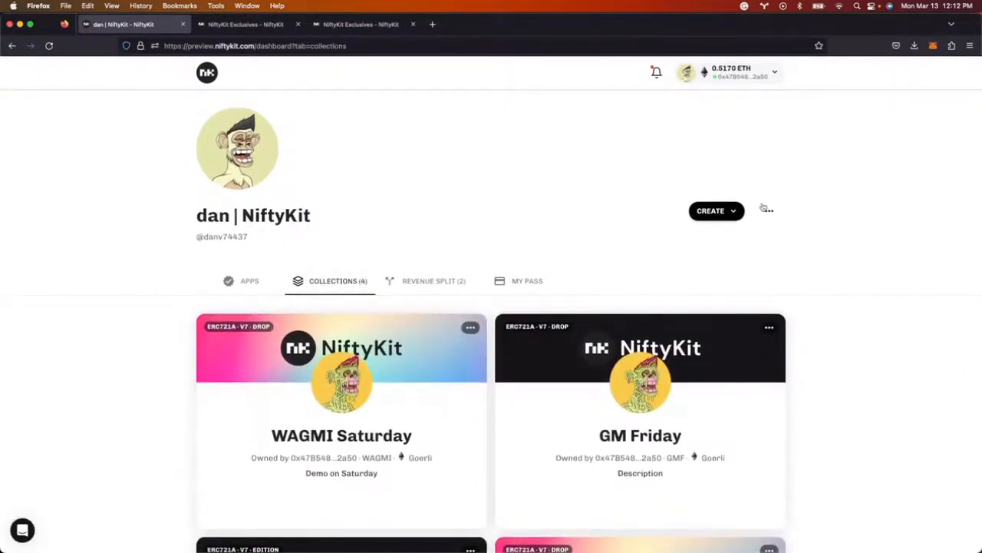
left_click(713, 212)
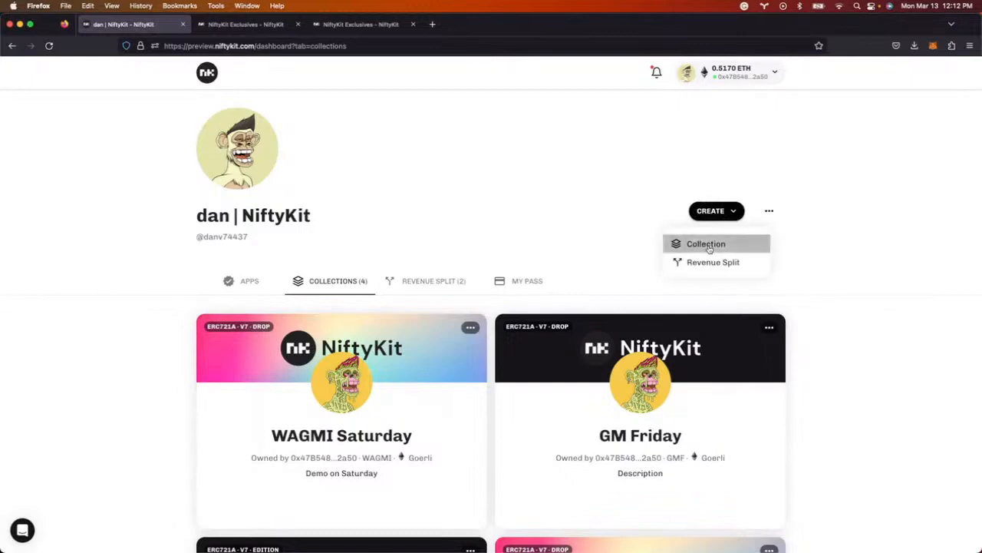
- Start a new Drop-type collection on Ethereum Testnet Goerli
left_click(708, 244)
left_click(454, 401)
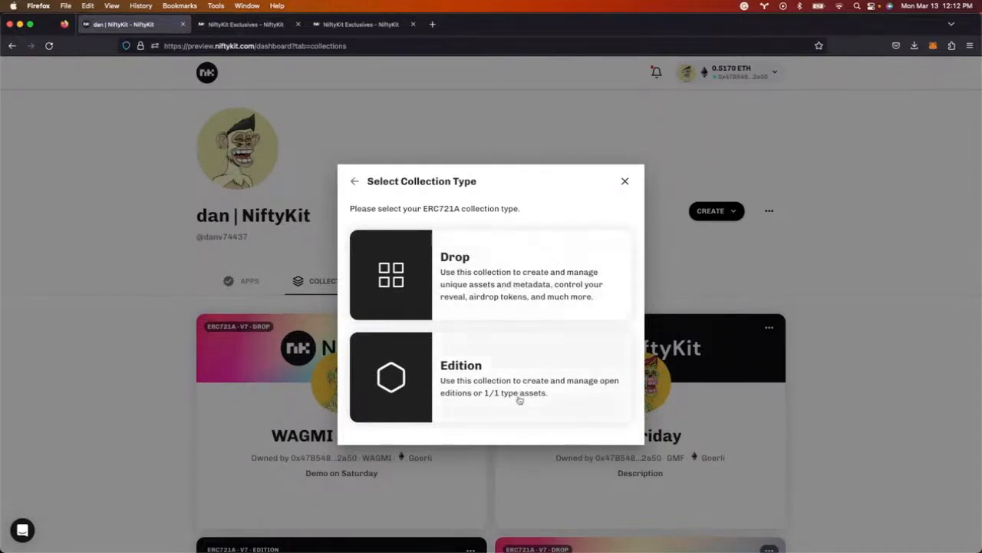
left_click(501, 284)
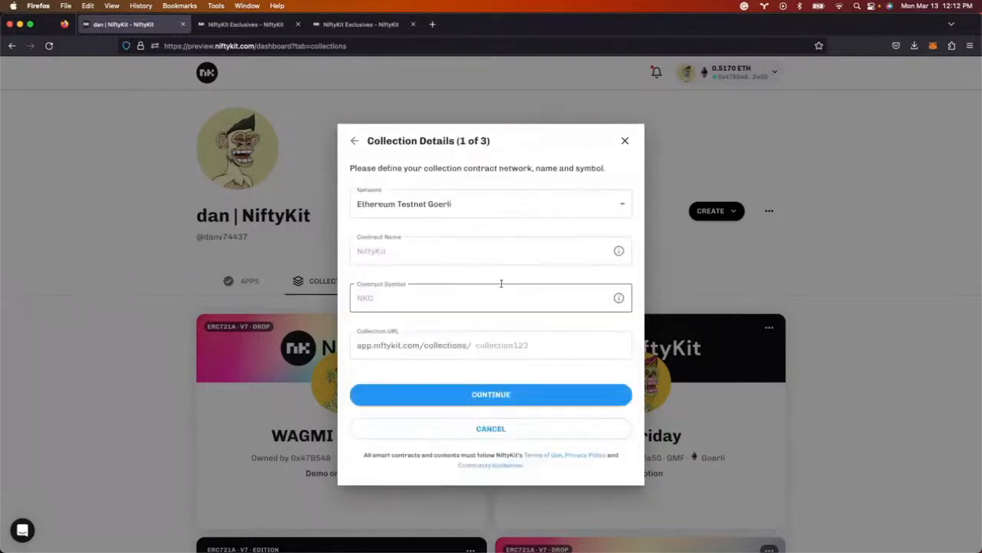
left_click(504, 204)
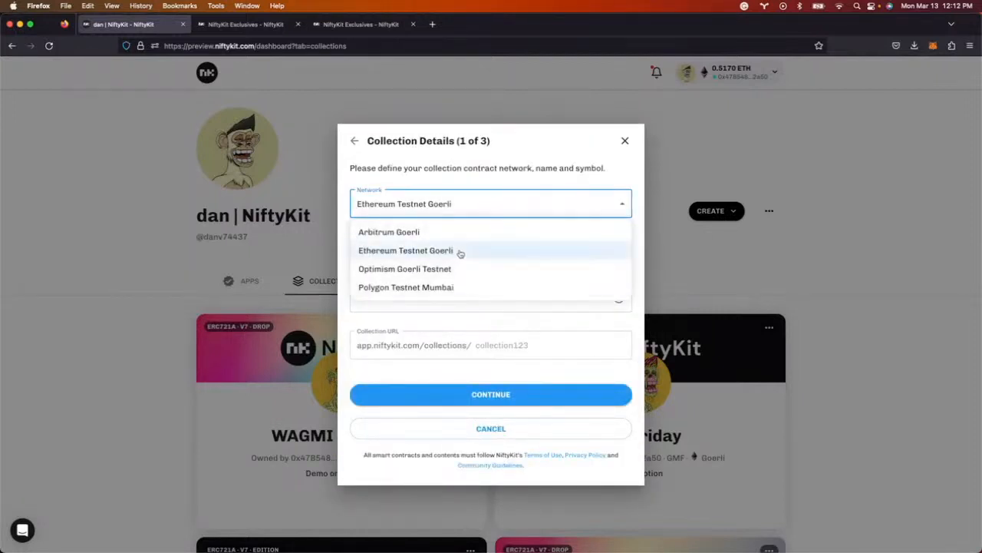
left_click(460, 251)
- Name the contract BULLISH MONDAY, symbol BULLISH, URL bullish-monday, and continue
left_click(456, 254)
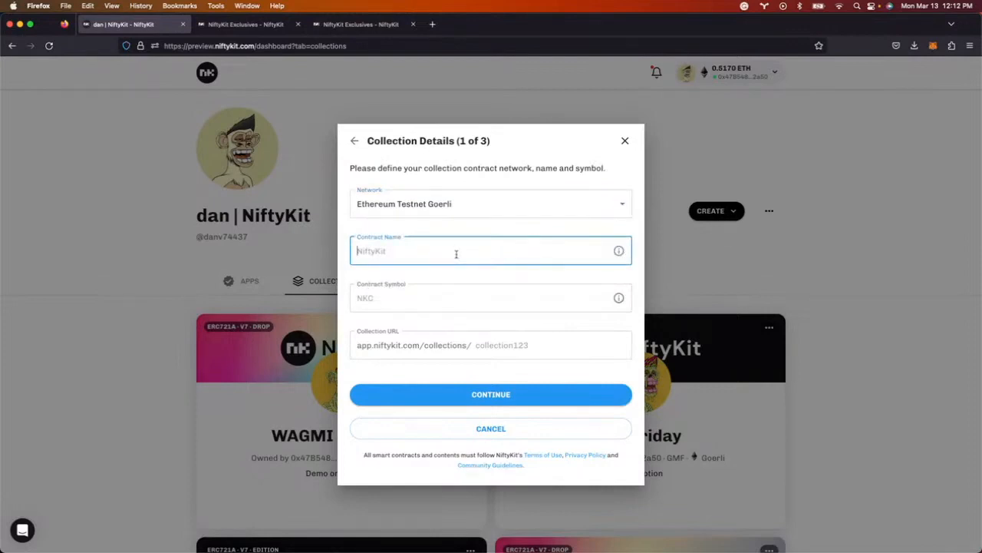
type("BULLISH MONDAY")
key("Tab")
type("BYLL")
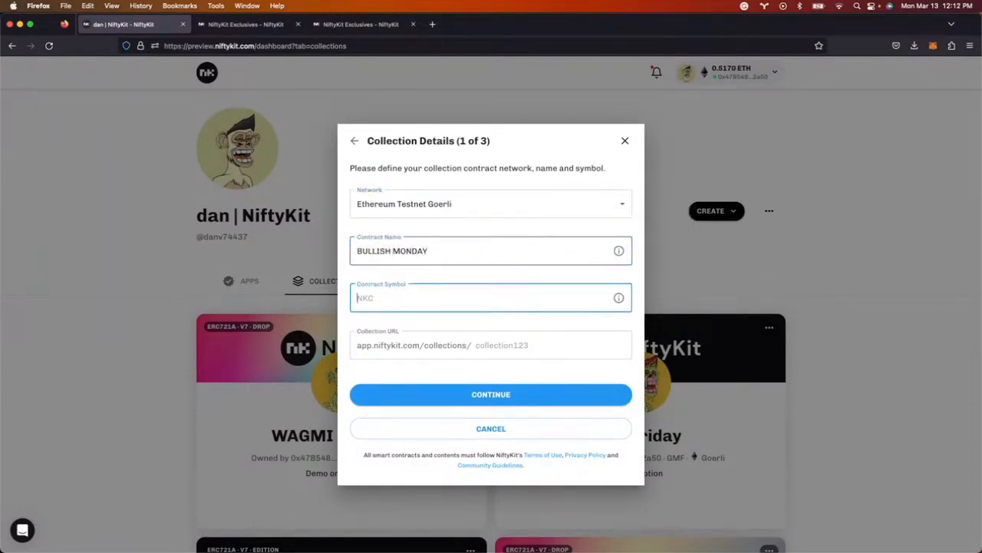
type("ULL")
mouse_move(622, 257)
triple_click(382, 247)
key("Tab")
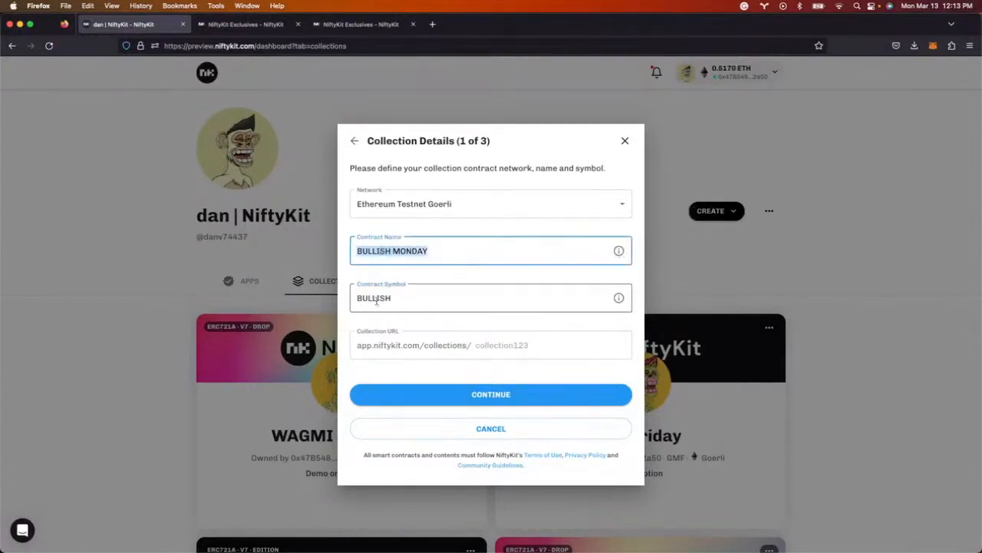
left_click(495, 346)
type("bul")
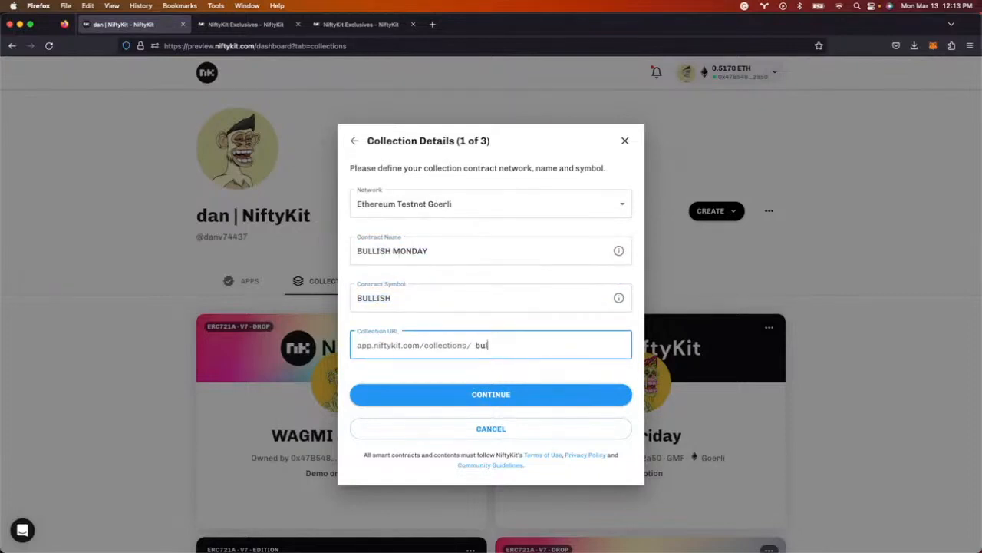
type("lish-monday")
left_click(520, 392)
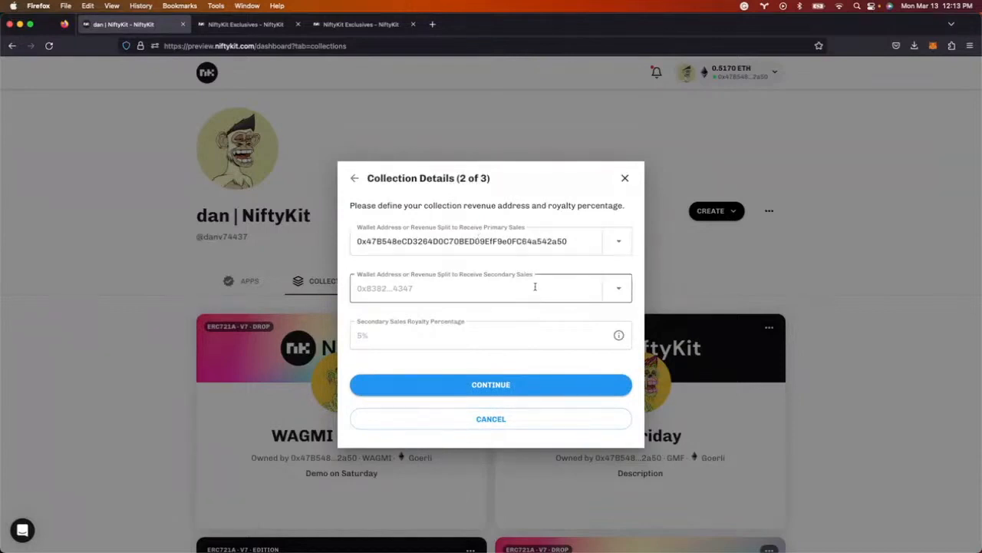
- Route primary sales to the WAGMI split, secondary sales to the own wallet, with 5% royalty
left_click(619, 241)
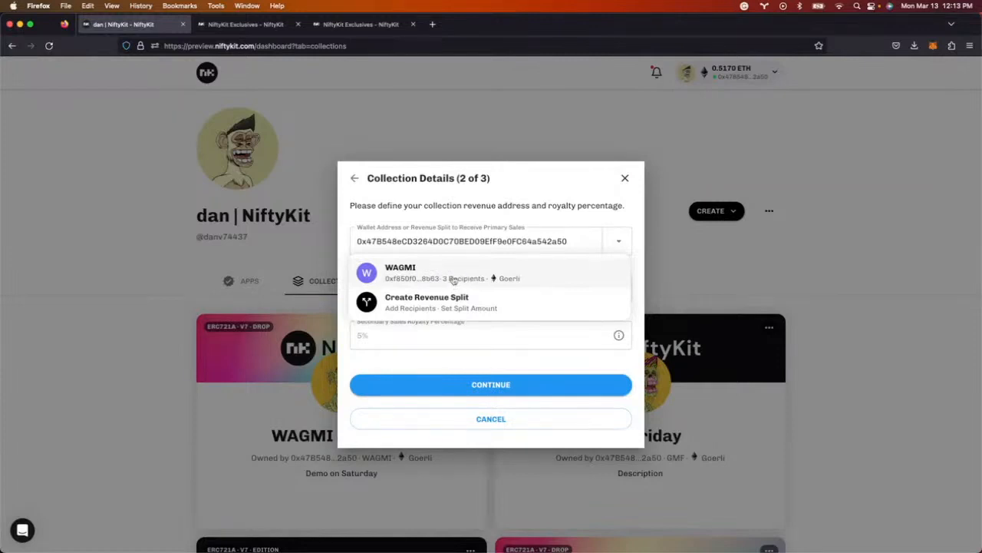
left_click(456, 272)
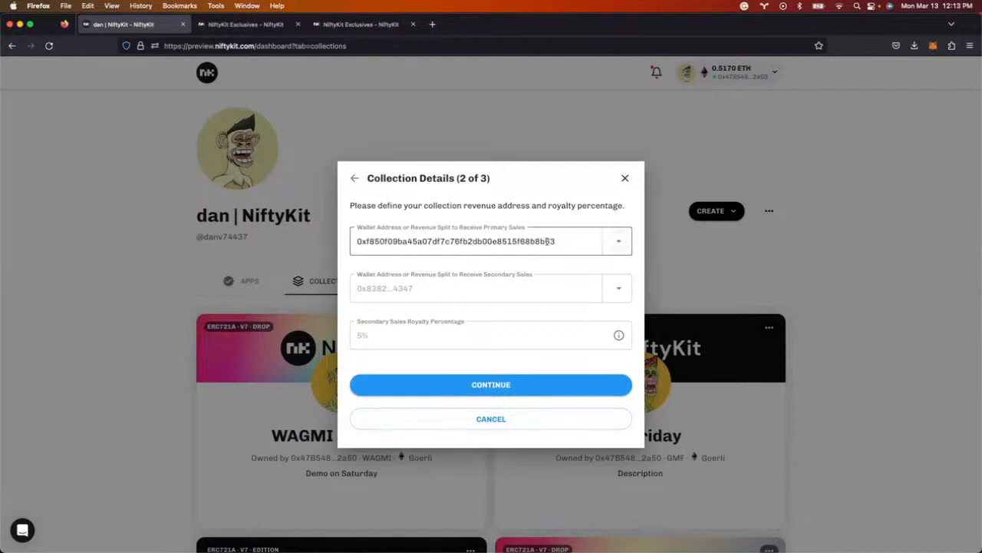
left_click(933, 48)
left_click(468, 288)
type("0x47B548eCD3264D0C70BED09EfF9e0FC64a542a50")
left_click(429, 334)
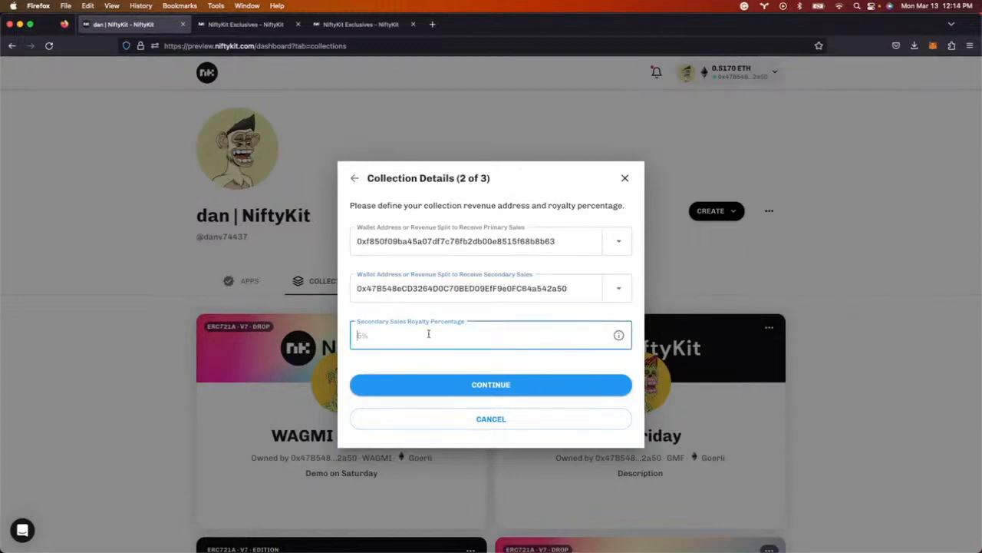
type("5")
left_click(495, 386)
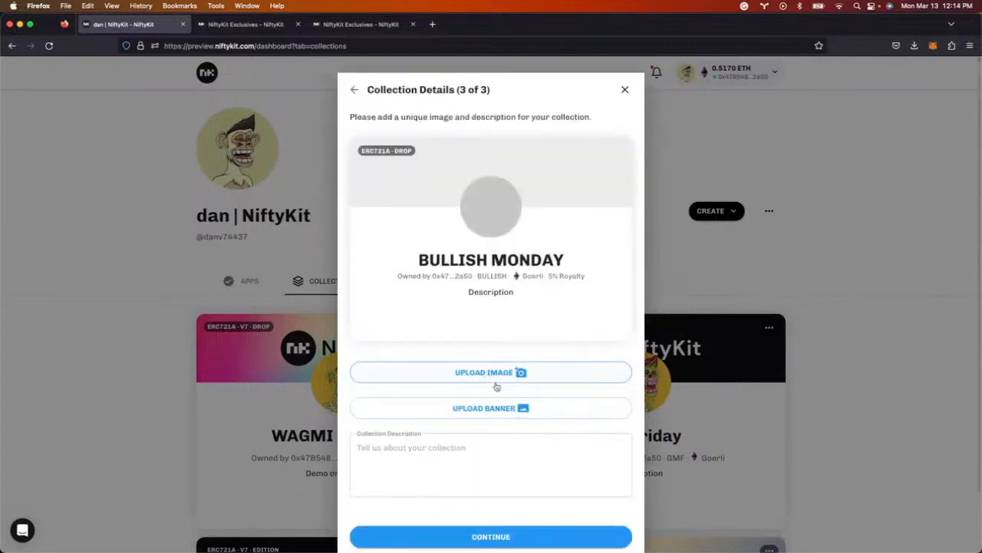
- Upload koda-14774.png as the profile image and logomark-dark.png as the banner
left_click(501, 373)
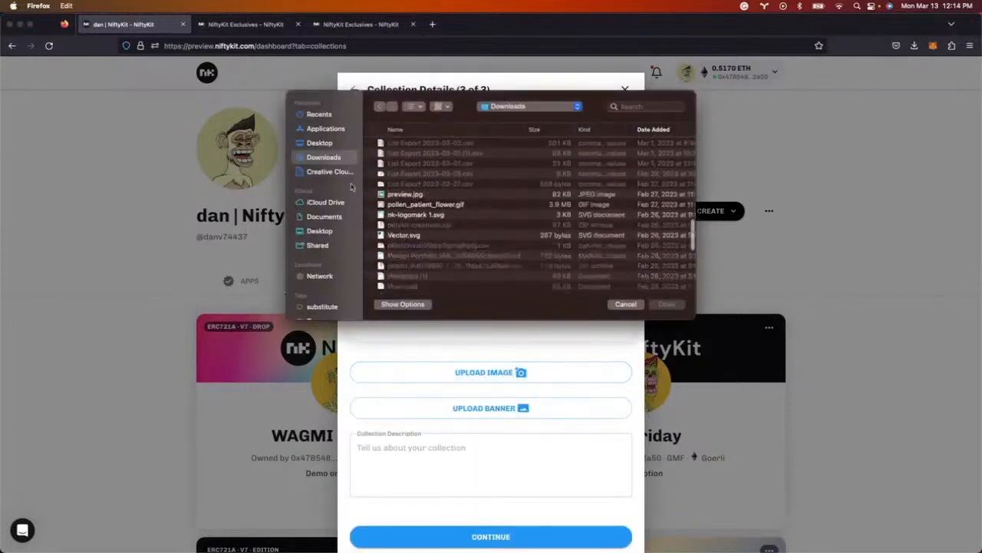
left_click(320, 143)
scroll(430, 253, "down", 5)
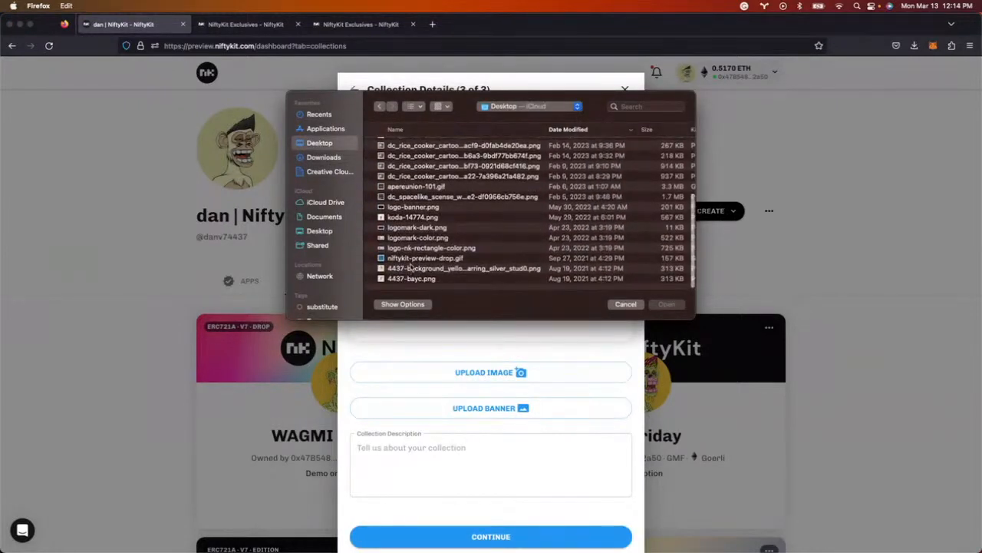
left_click(405, 220)
left_click(668, 305)
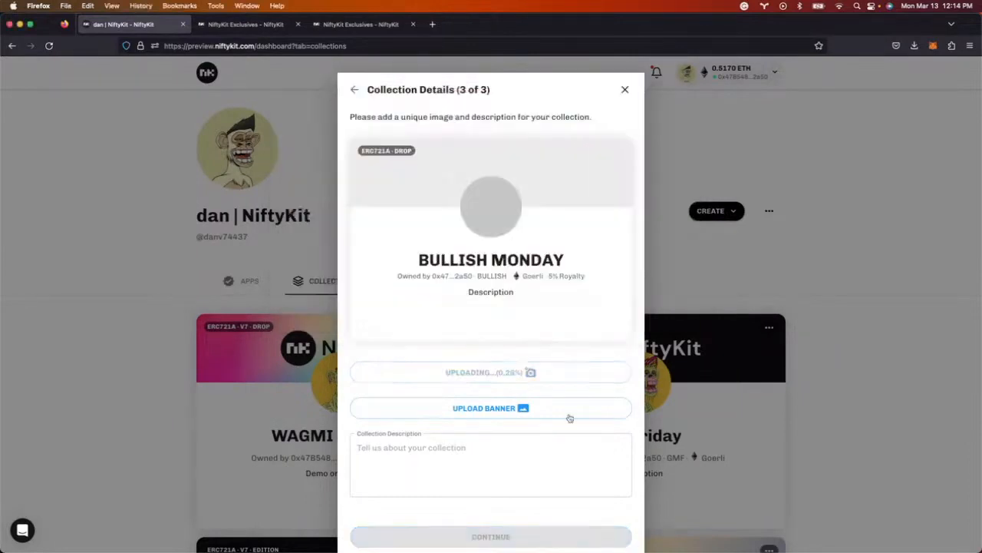
left_click(469, 407)
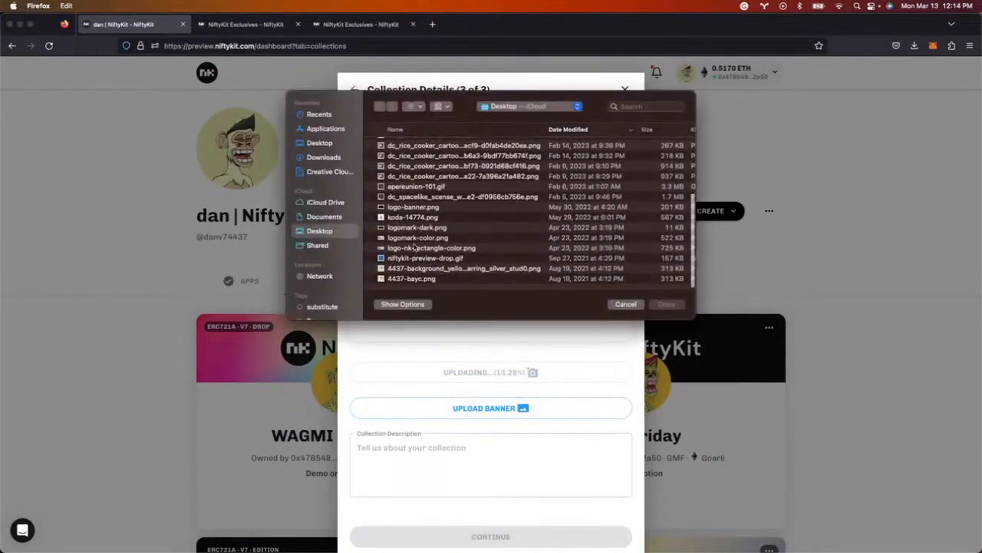
left_click(413, 228)
left_click(673, 305)
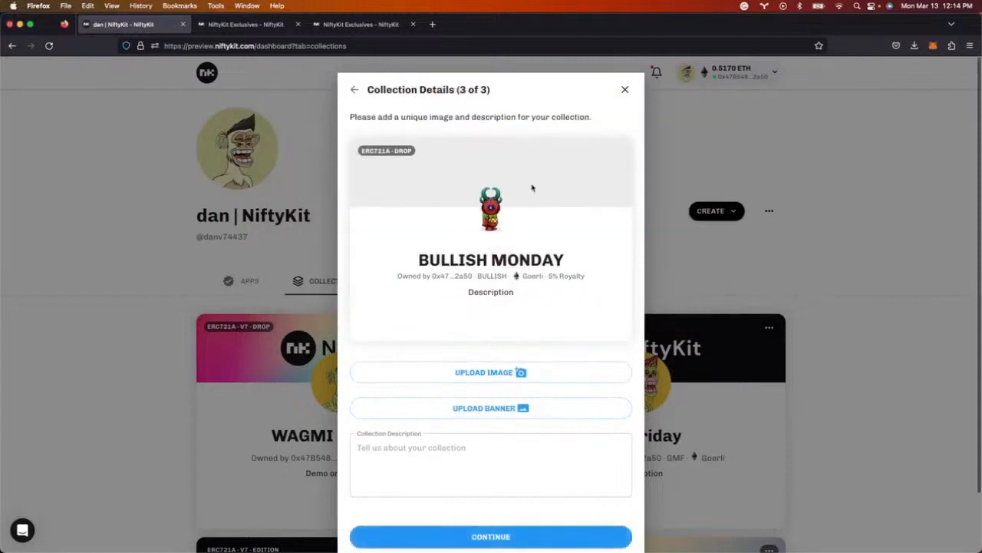
- Describe the collection as 'Crypto Pumpin' and continue to the summary
left_click(423, 457)
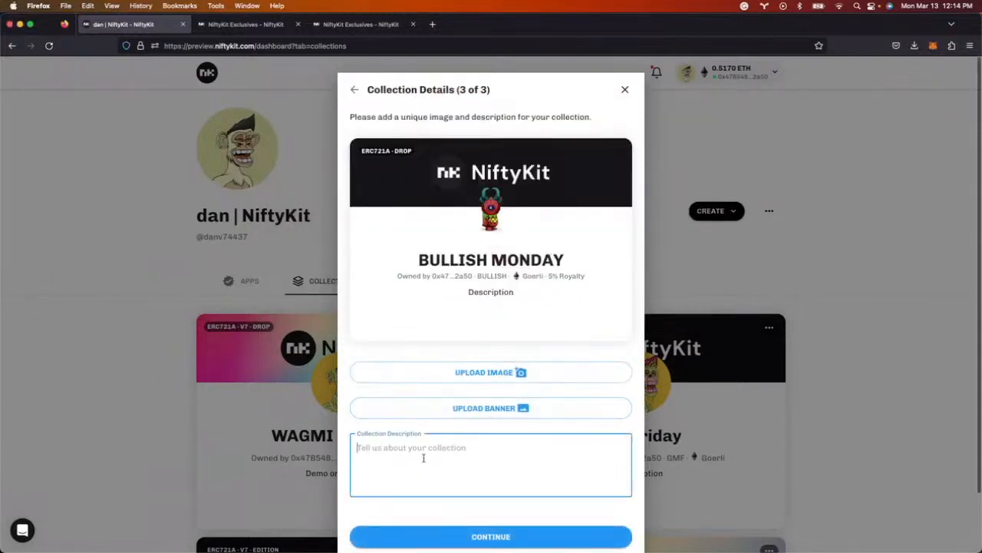
type("Crypto ")
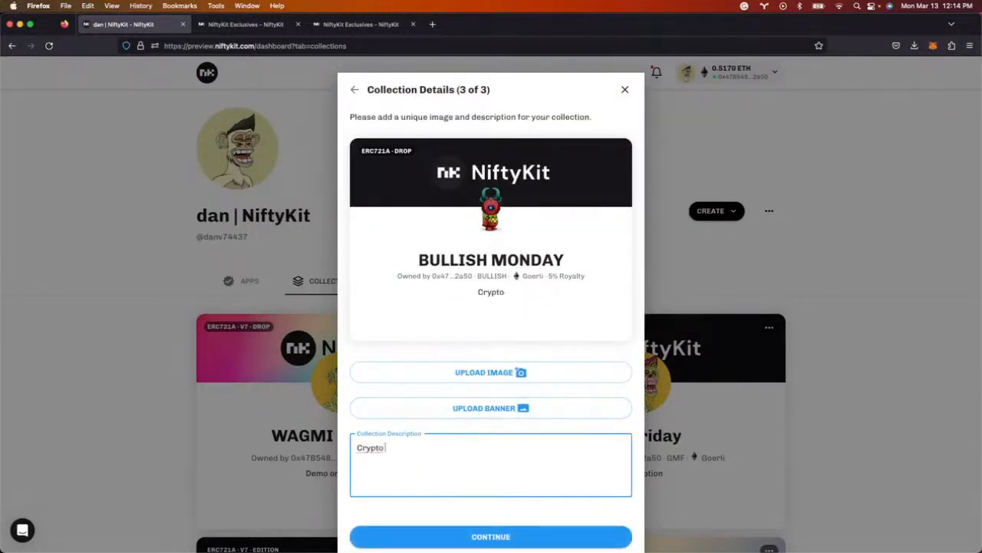
type("Pumpin")
scroll(424, 460, "down", 2)
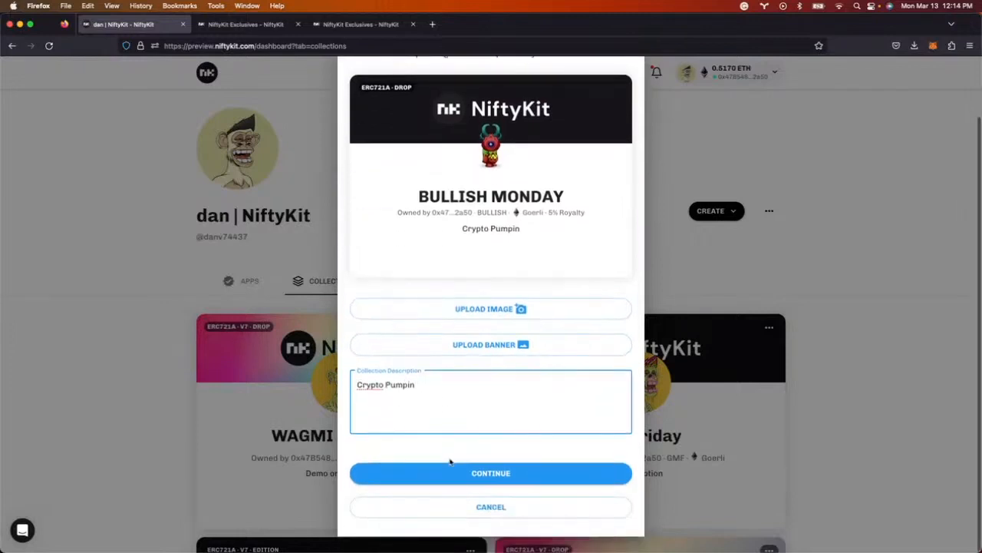
left_click(481, 474)
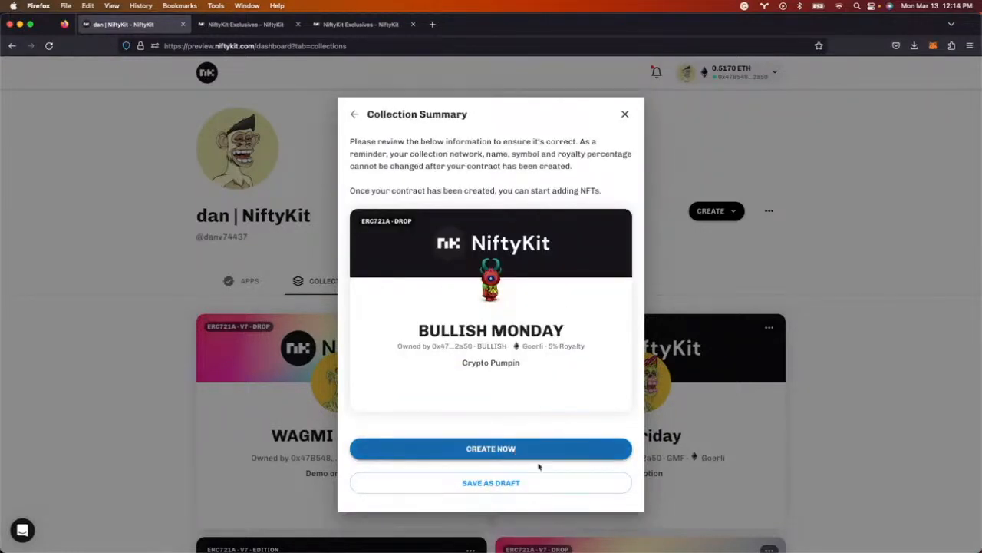
- Save BULLISH MONDAY as a draft, then open and close the Edit Draft type chooser
left_click(531, 487)
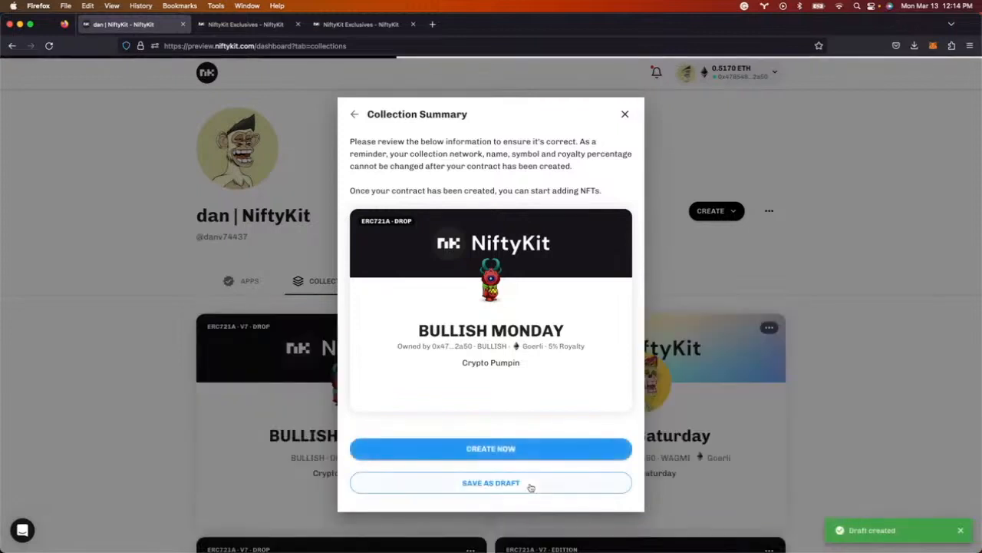
scroll(630, 384, "down", 1)
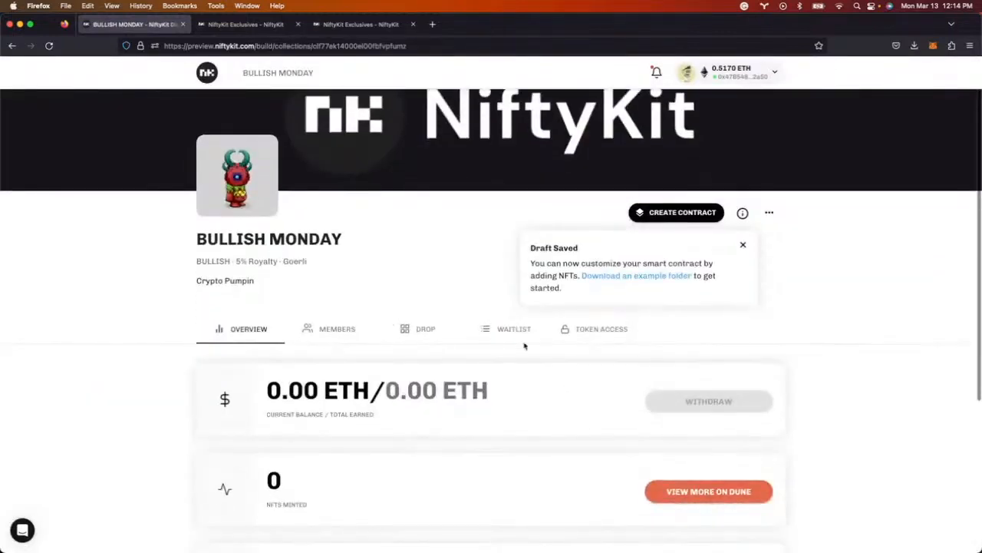
left_click(770, 214)
left_click(765, 240)
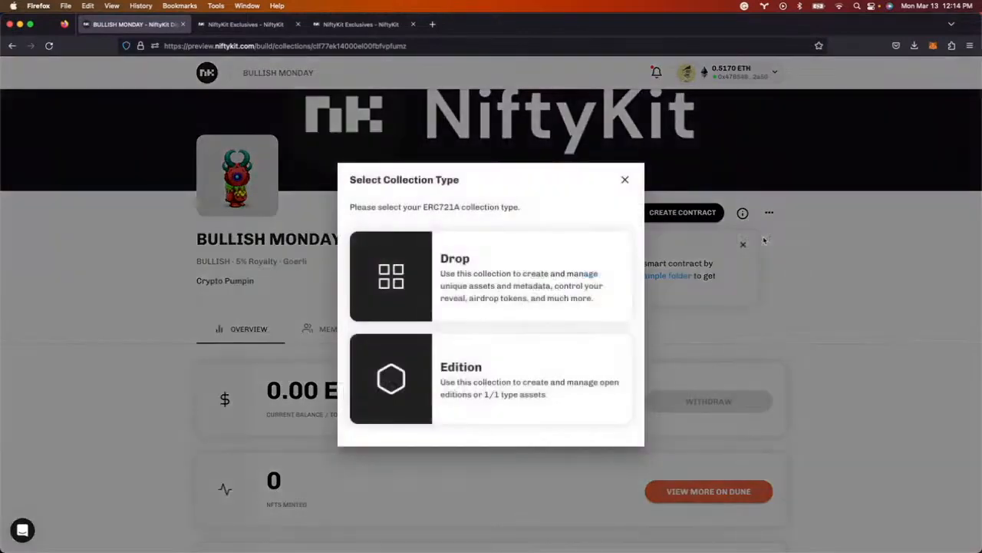
left_click(627, 180)
- View the drop's pre-reveal token and bring up the Create Contract summary
left_click(421, 331)
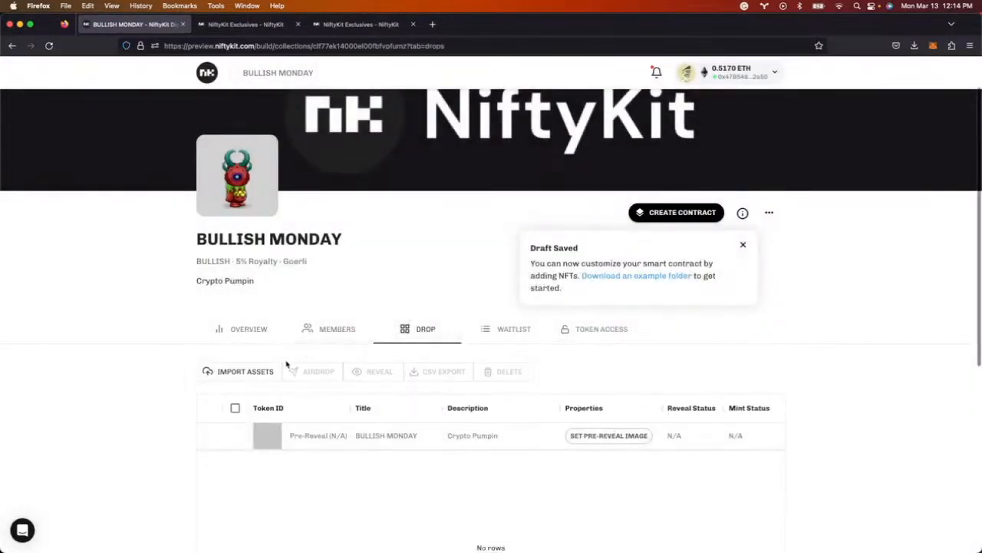
scroll(349, 285, "up", 2)
left_click(683, 266)
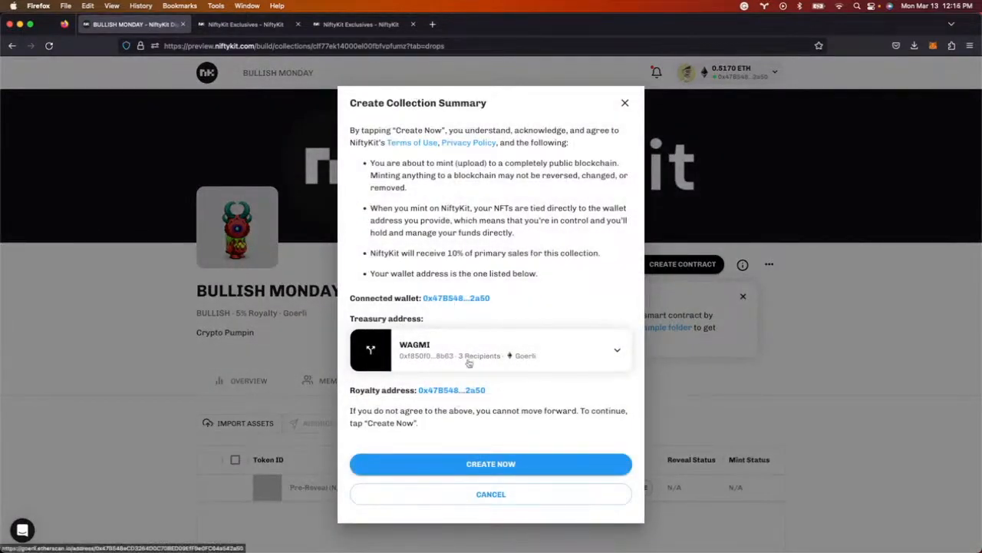
- Deploy the contract on Goerli by signing and confirming in MetaMask, checking it on Etherscan
left_click(489, 463)
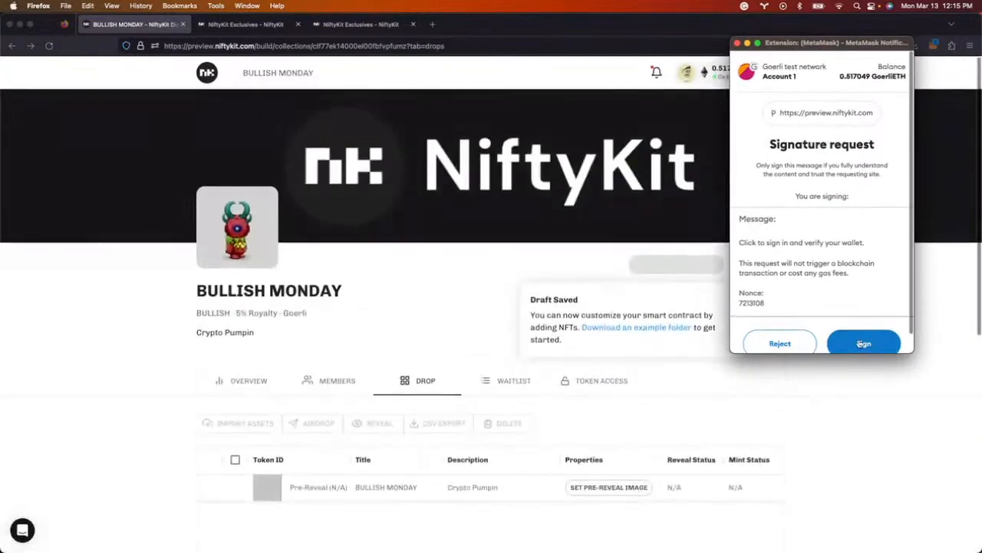
left_click(858, 343)
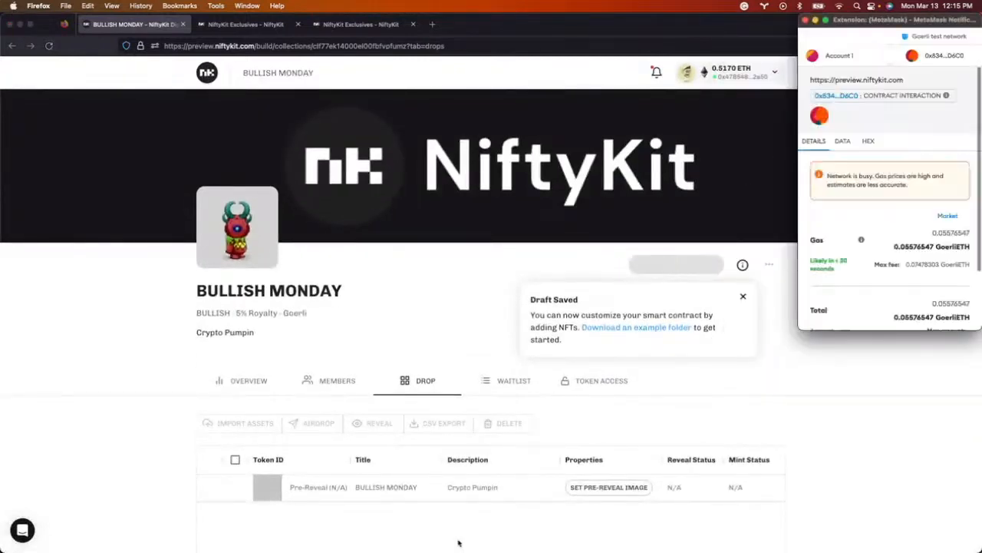
left_click(929, 309)
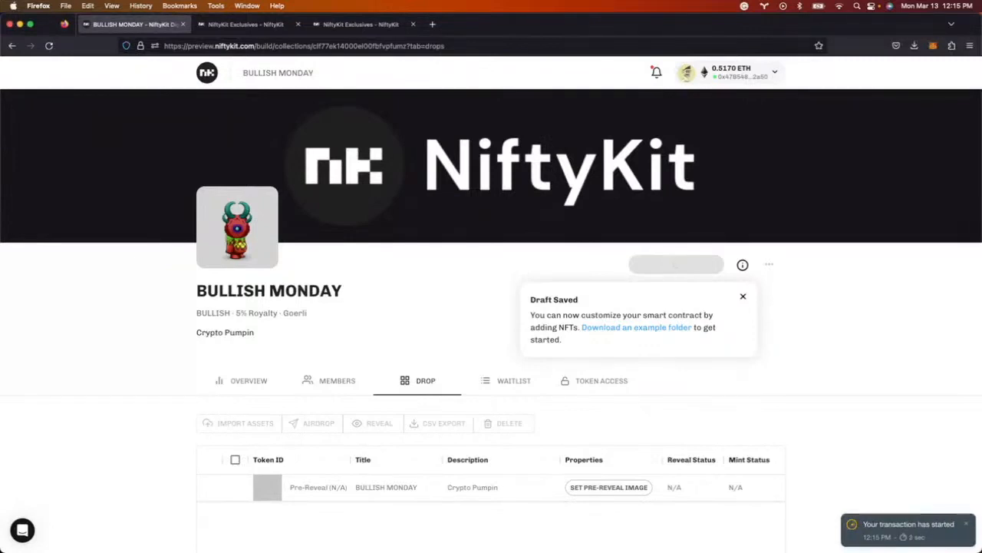
left_click(891, 535)
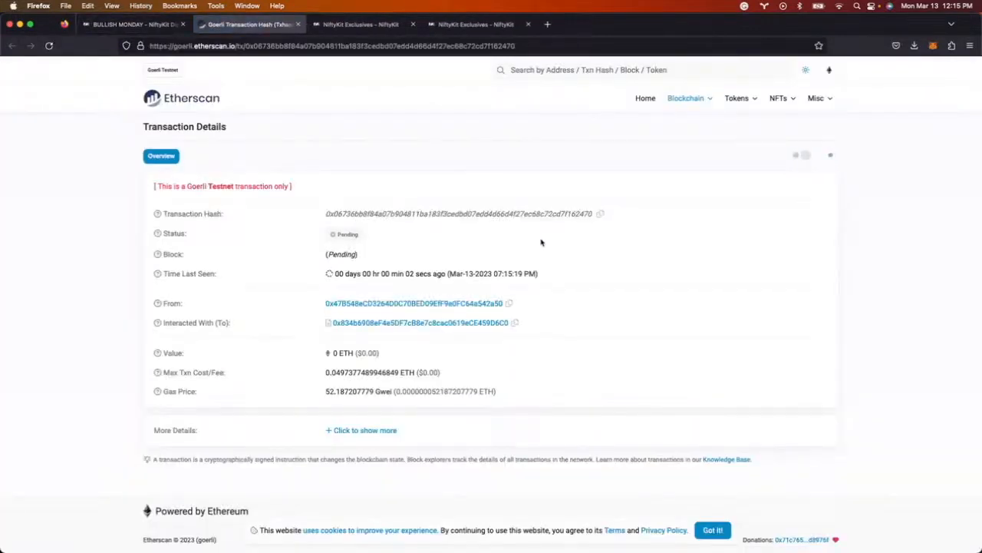
left_click(122, 29)
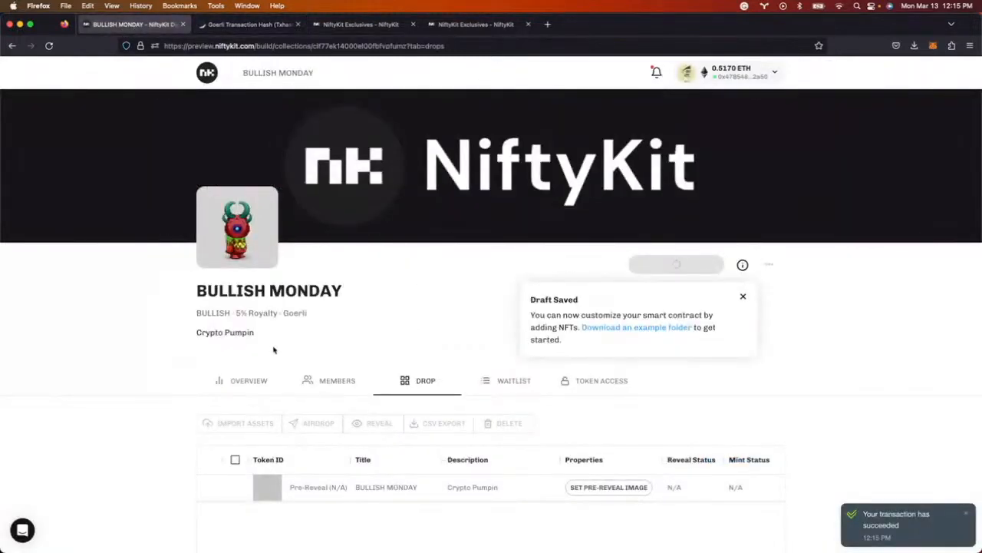
scroll(444, 375, "down", 3)
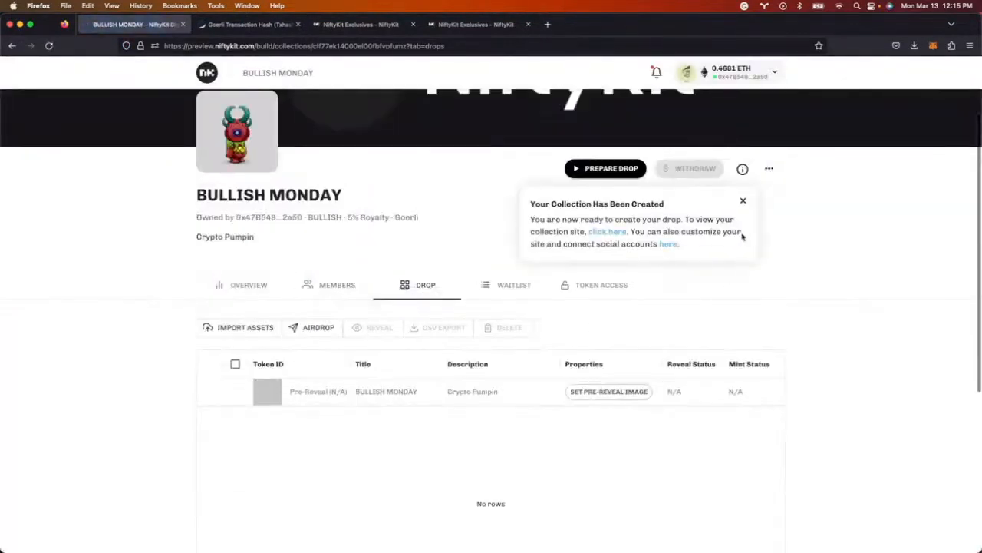
left_click(770, 169)
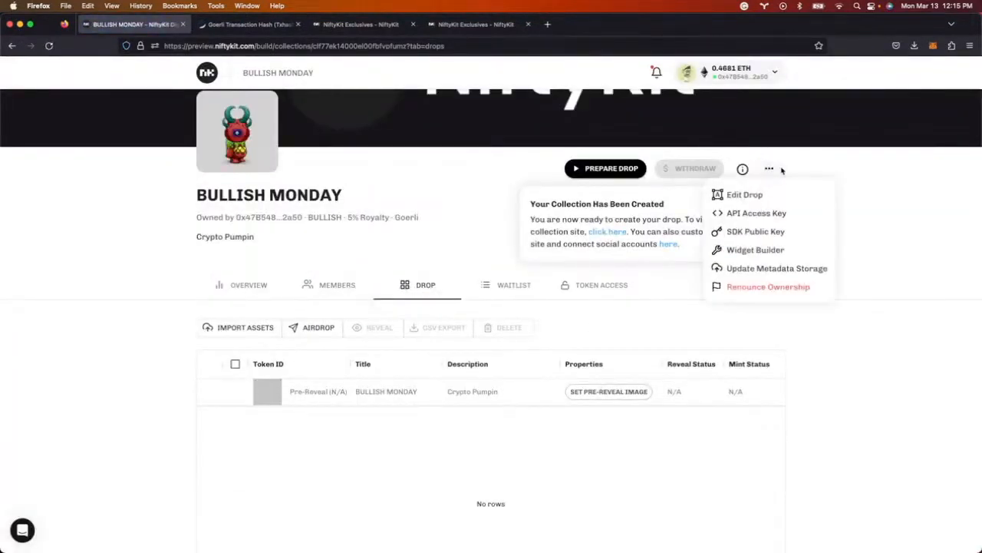
- Choose Update Metadata Storage from the collection's ••• menu
left_click(778, 268)
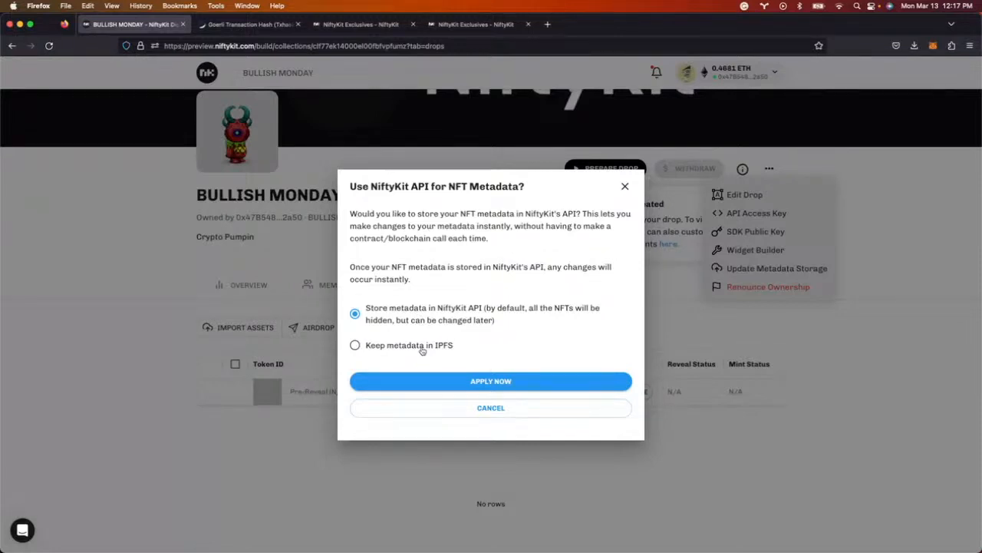
- Apply 'Store metadata in NiftyKit API' and confirm the transaction in MetaMask
left_click(491, 383)
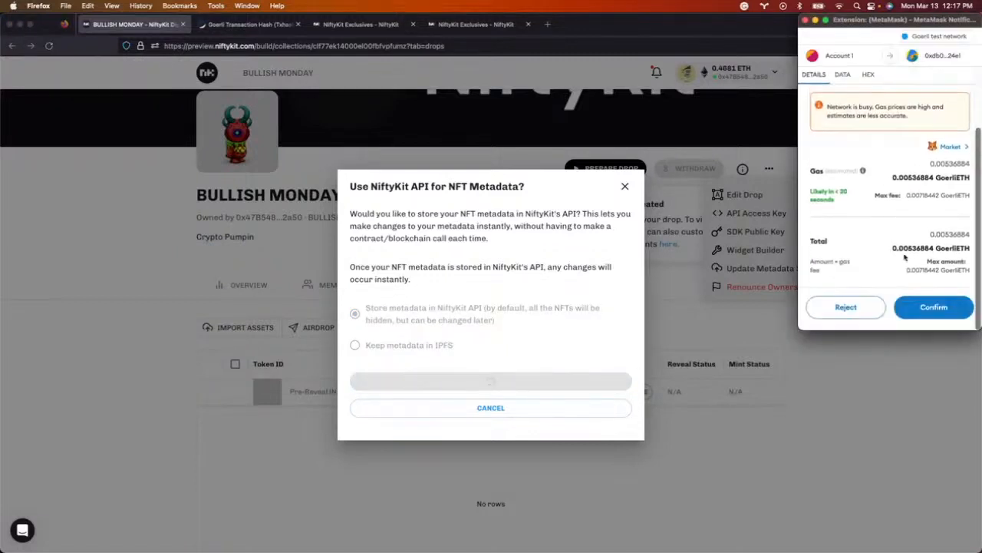
left_click(927, 310)
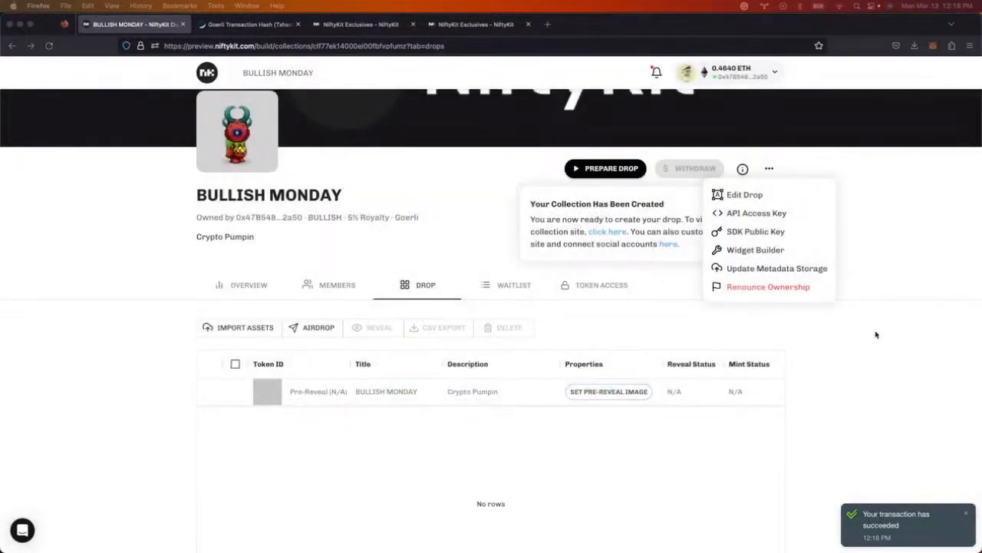
- Load niftykit-preview-drop.gif as the drop's pre-reveal placeholder image
left_click(860, 397)
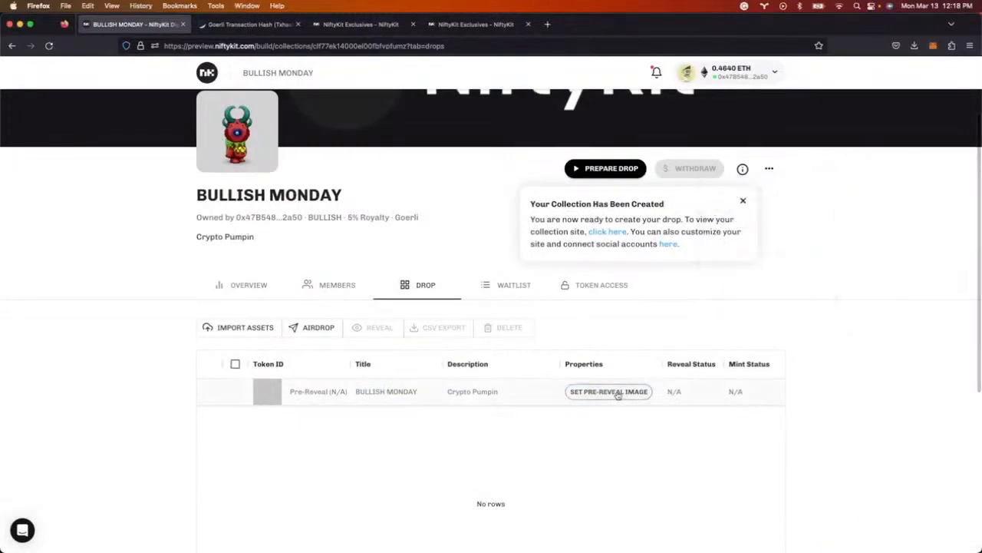
left_click(616, 393)
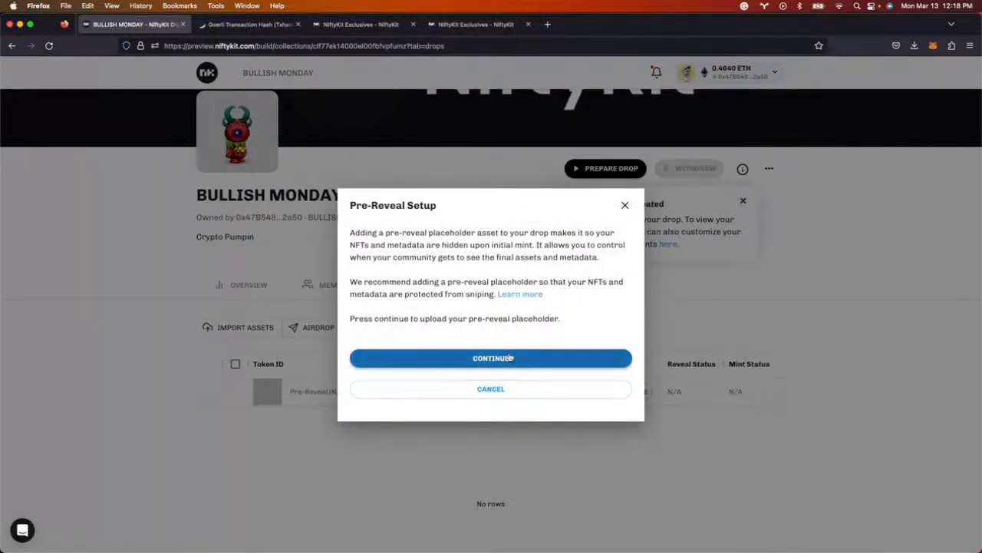
left_click(511, 357)
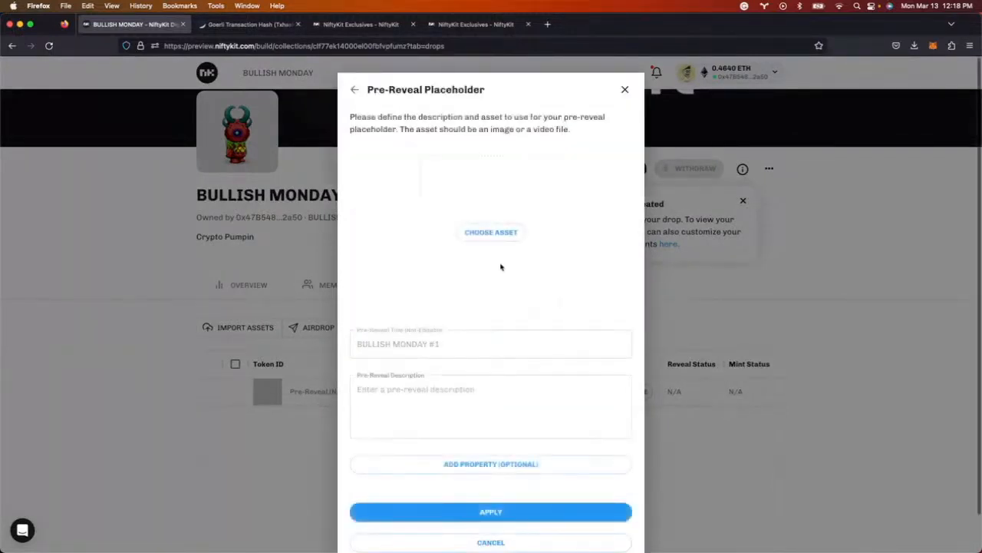
left_click(497, 232)
scroll(461, 231, "down", 5)
left_click(422, 259)
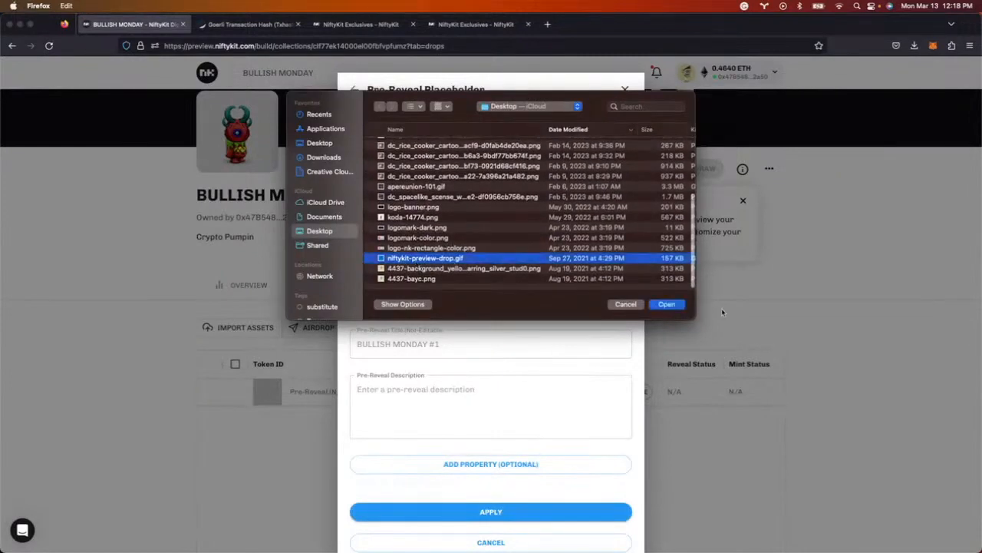
left_click(667, 304)
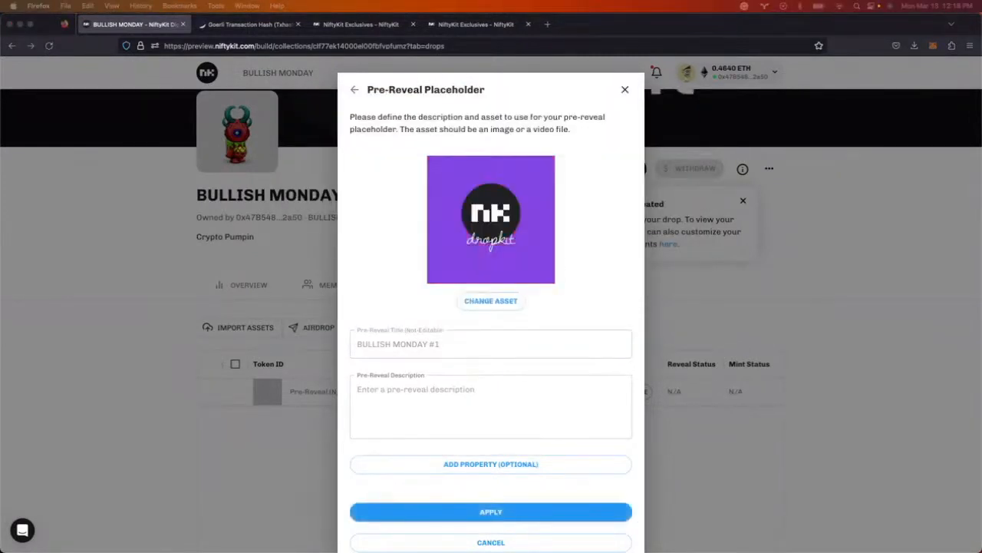
- Describe the placeholder as 'Bullish', add a Placeholder property of NFT, and apply
left_click(429, 398)
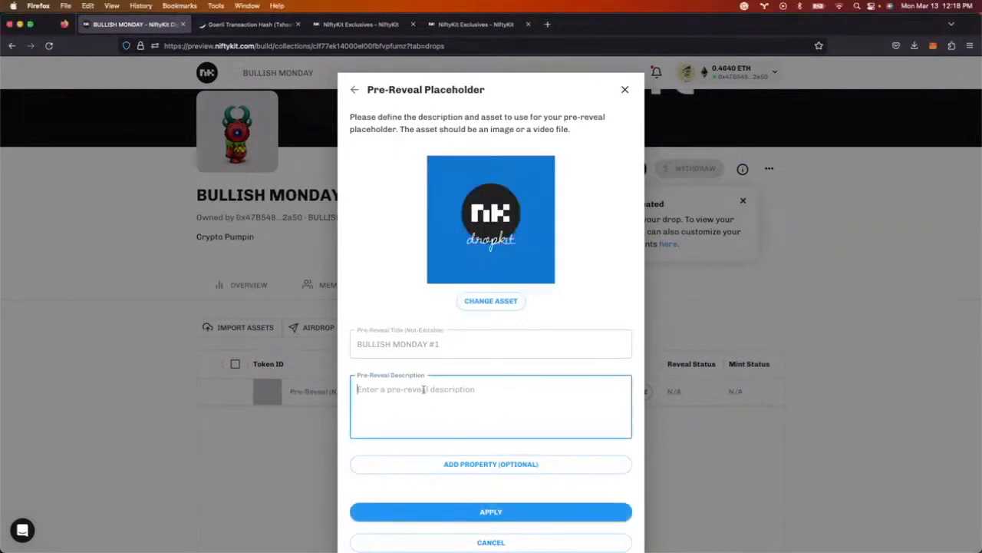
type("Bullish")
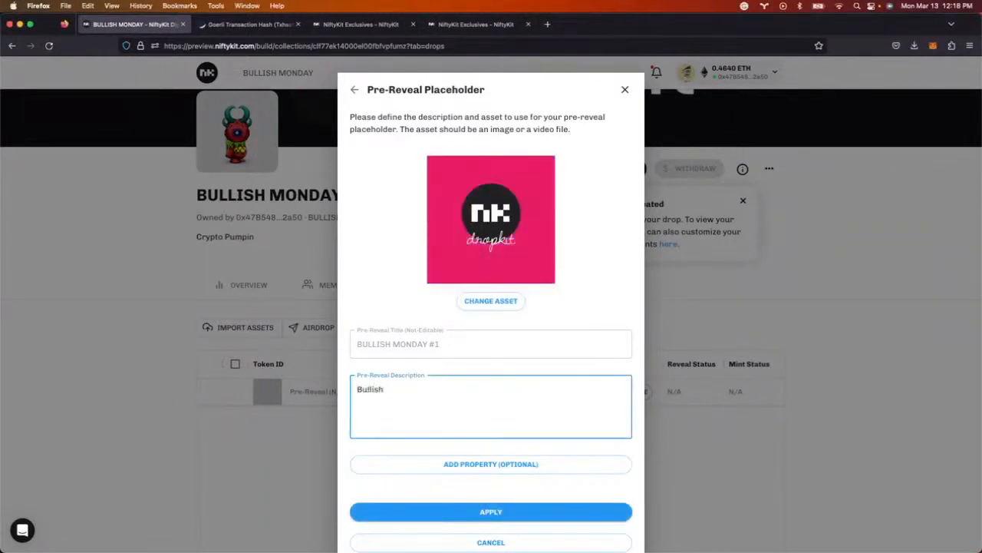
scroll(521, 466, "down", 2)
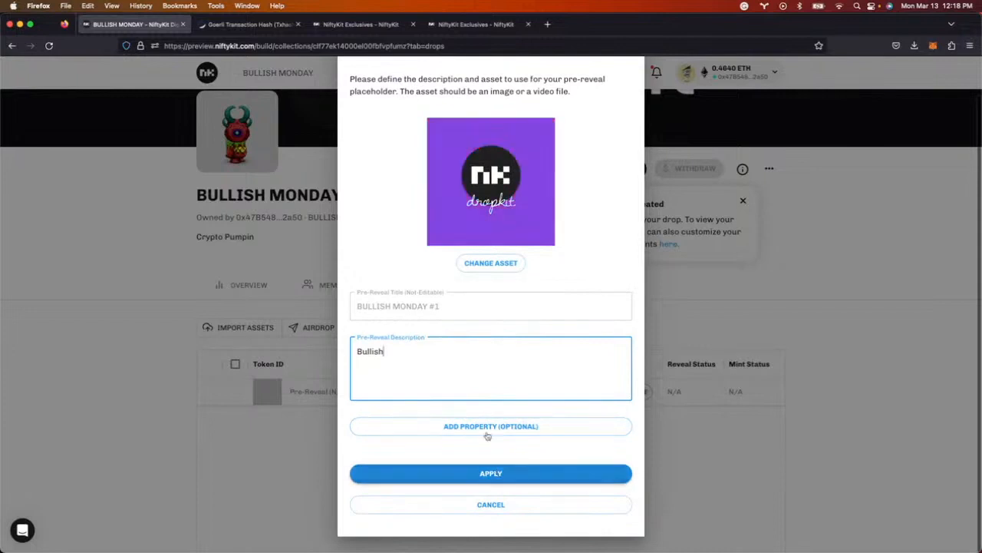
left_click(446, 426)
type("Placeholder")
key("Tab")
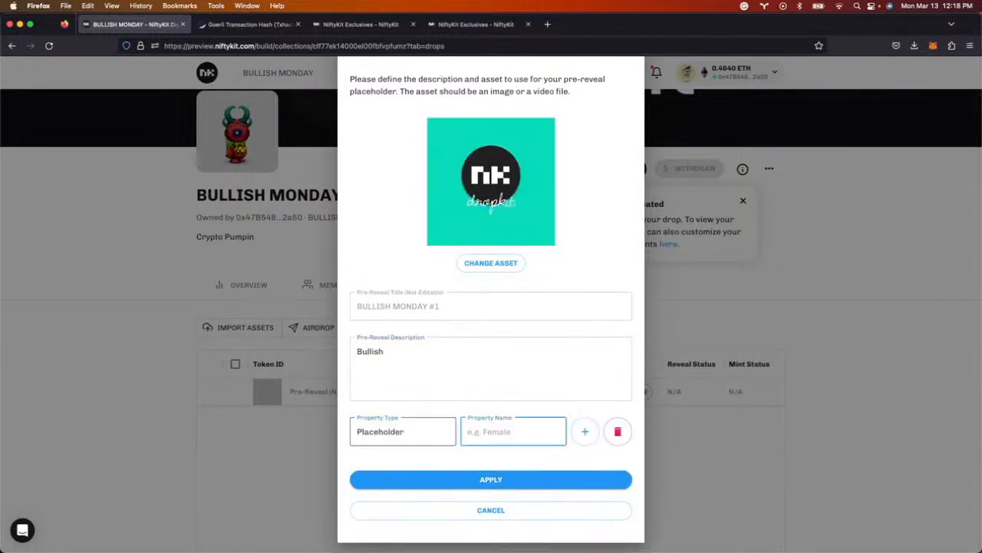
type("NFT")
left_click(443, 478)
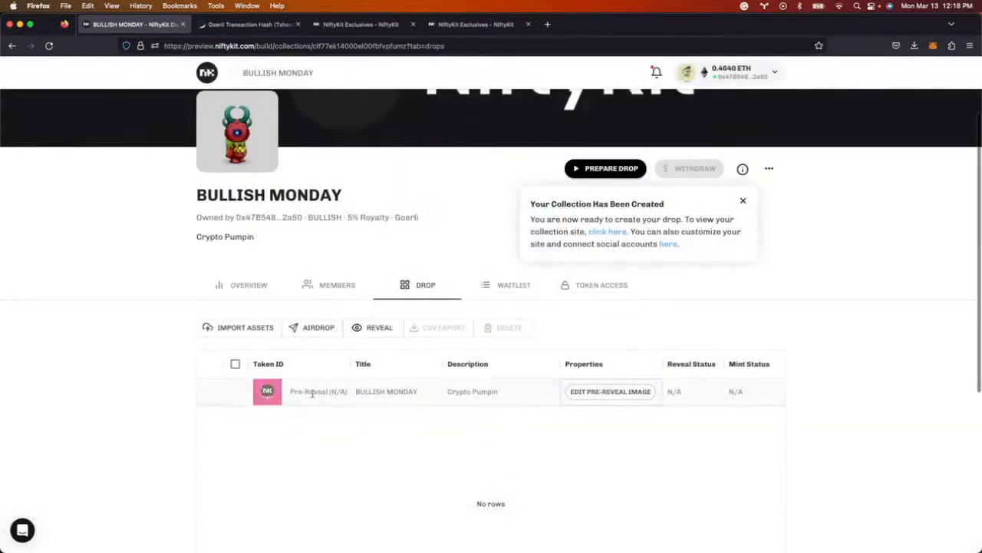
scroll(583, 384, "up", 3)
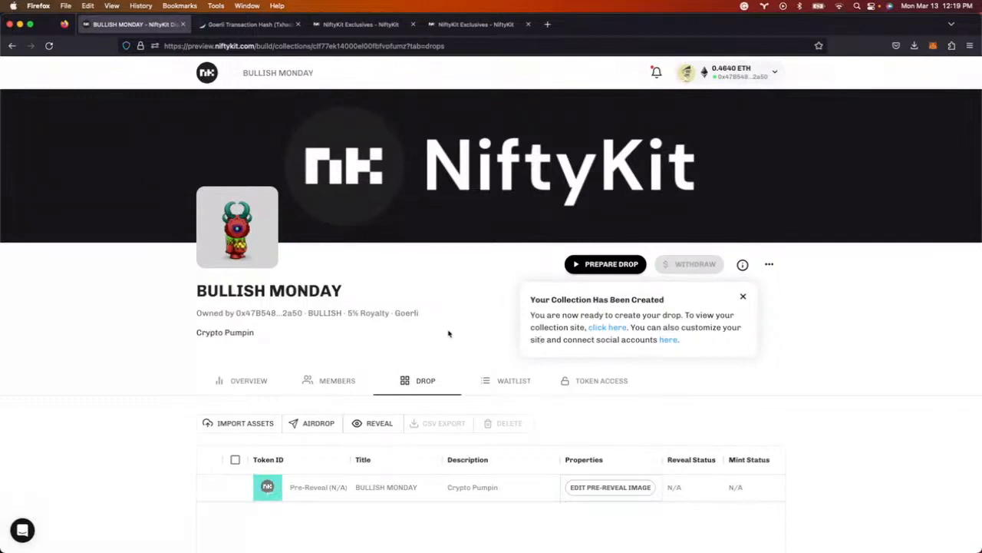
scroll(449, 335, "down", 2)
- Set up a waitlist for the drop, initially ticking the specific-token and minimum-ETH options
left_click(611, 199)
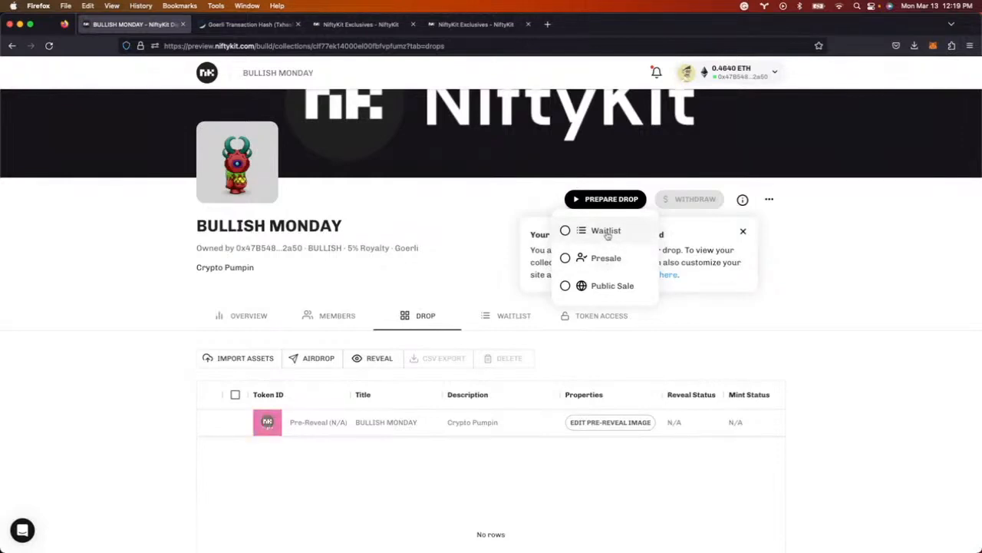
left_click(607, 231)
scroll(462, 186, "down", 3)
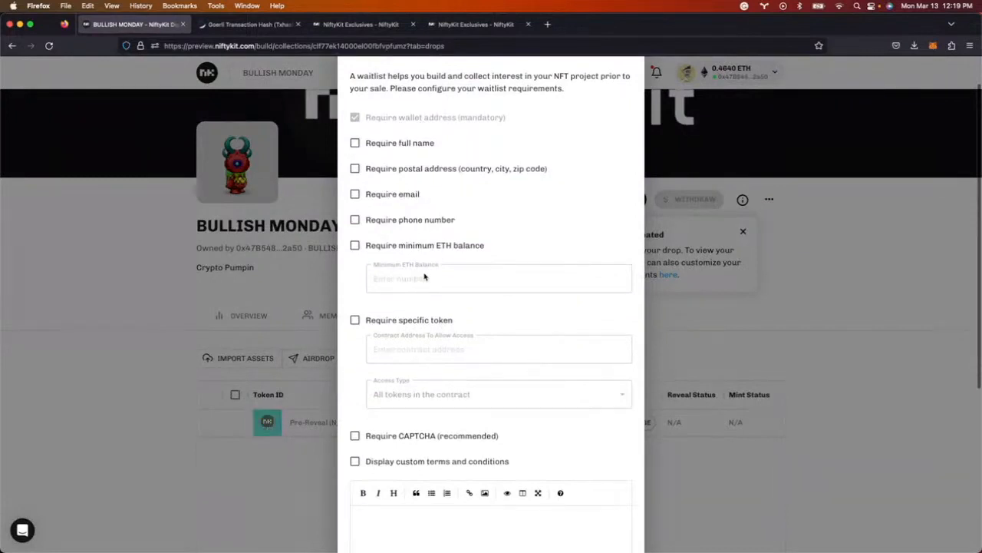
left_click(413, 321)
left_click(420, 350)
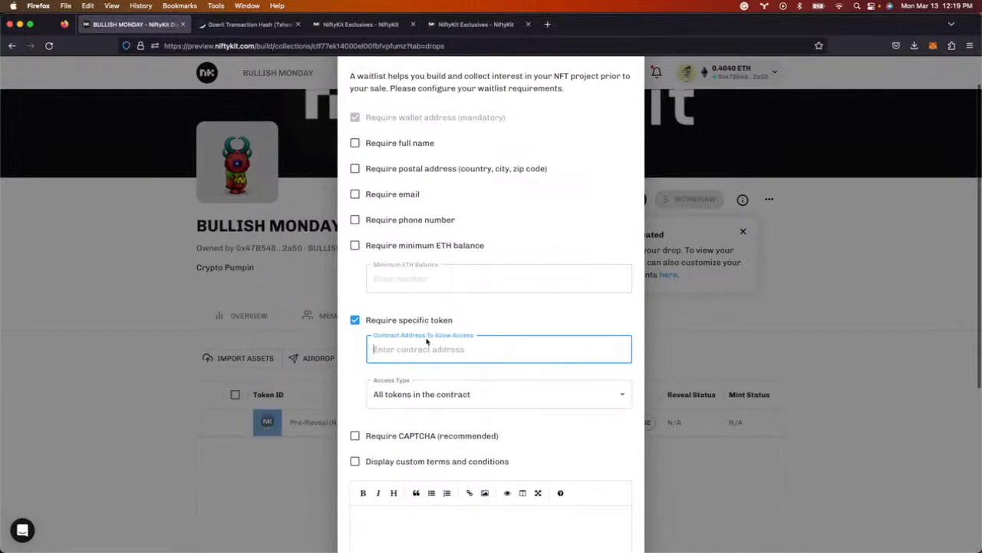
left_click(411, 246)
scroll(411, 246, "down", 2)
- Require only CAPTCHA, unticking the token and ETH requirements, and start the waitlist
left_click(356, 376)
left_click(355, 250)
left_click(356, 176)
scroll(443, 220, "up", 3)
scroll(444, 221, "down", 3)
scroll(443, 221, "down", 5)
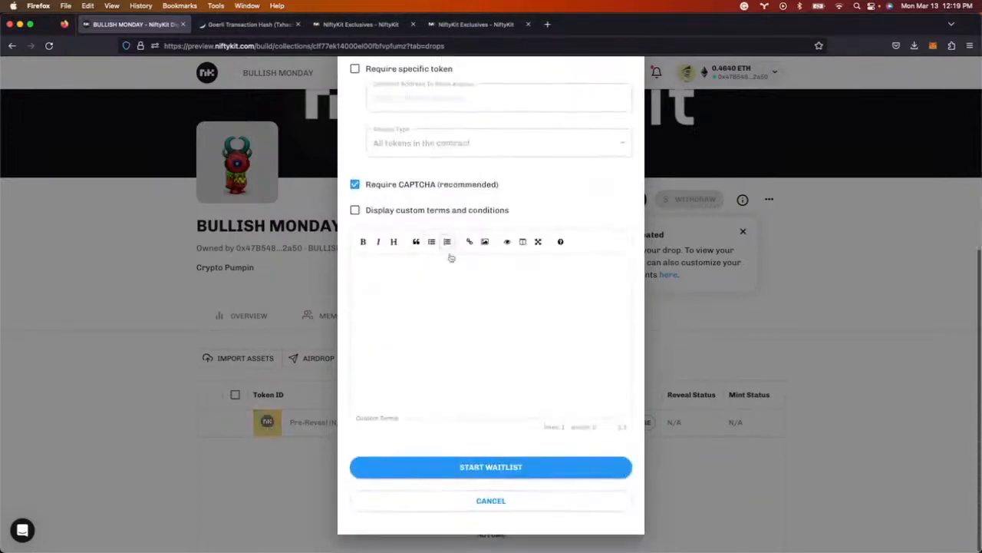
left_click(491, 469)
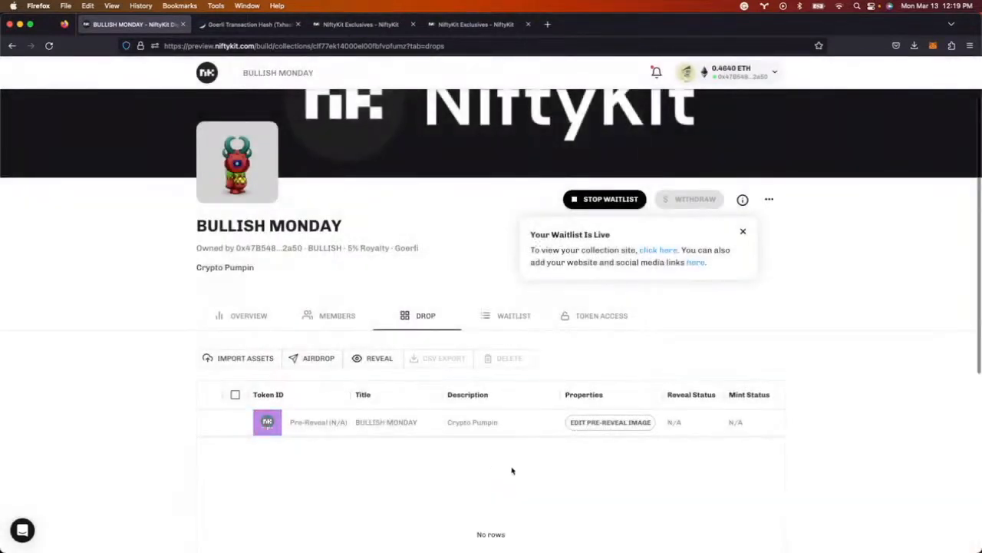
scroll(513, 469, "up", 2)
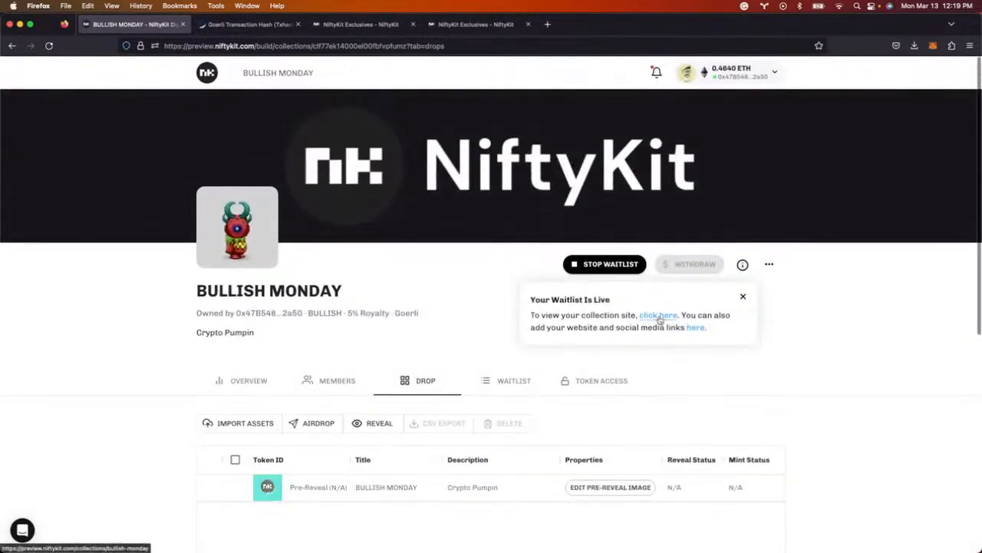
- Open BULLISH MONDAY's public site, join its waitlist with MetaMask, and start the hCaptcha check
left_click(659, 317)
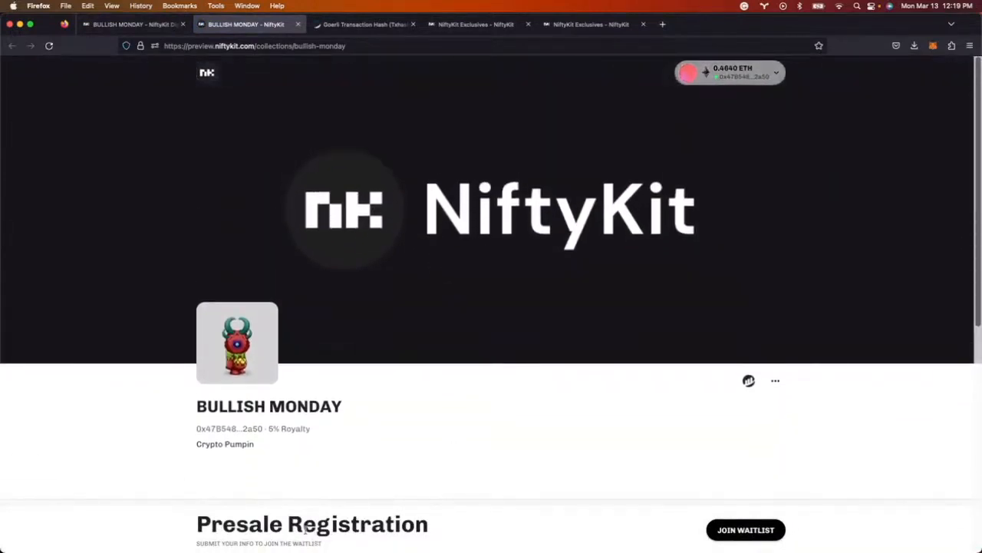
left_click(749, 530)
left_click(564, 301)
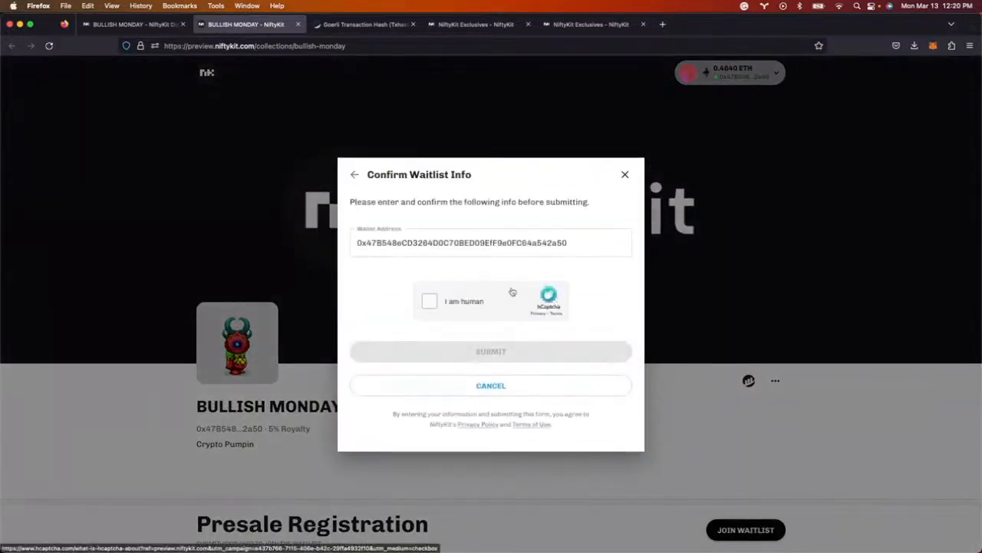
left_click(432, 305)
- Solve the hCaptcha by picking the bowling ball images across both rounds
left_click(544, 246)
left_click(484, 250)
left_click(492, 378)
left_click(623, 312)
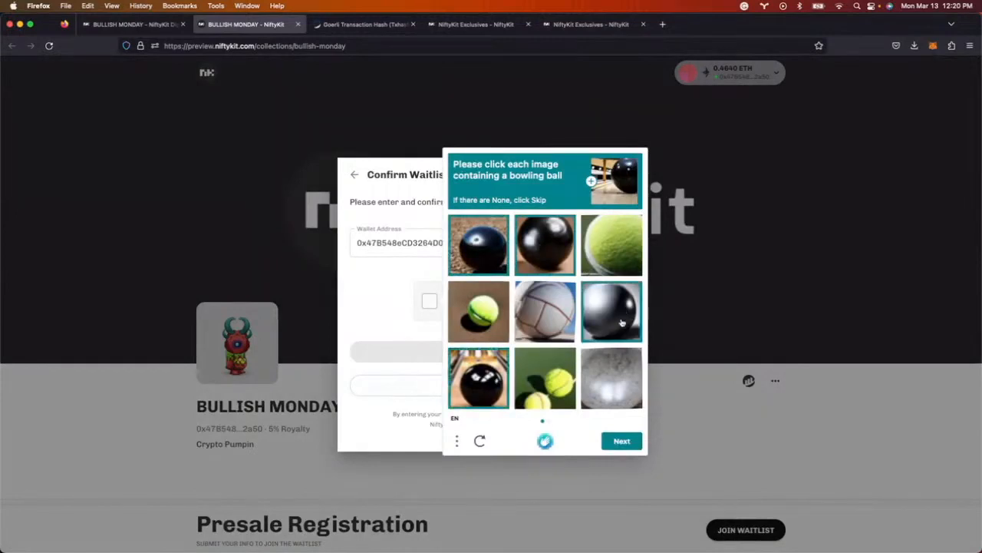
left_click(621, 441)
left_click(548, 242)
left_click(611, 378)
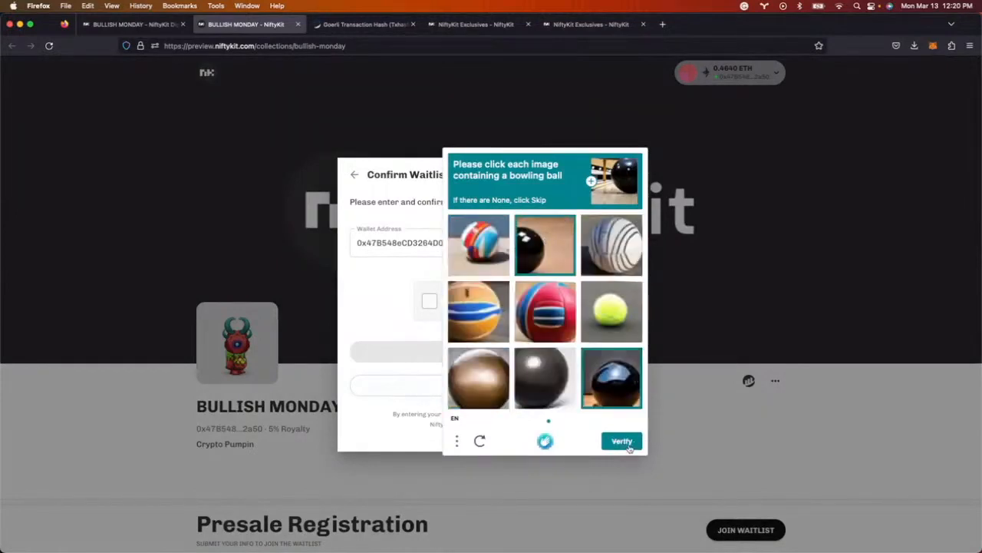
left_click(624, 442)
- Submit the waitlist registration, sign it in the wallet, and return to the dashboard
left_click(504, 347)
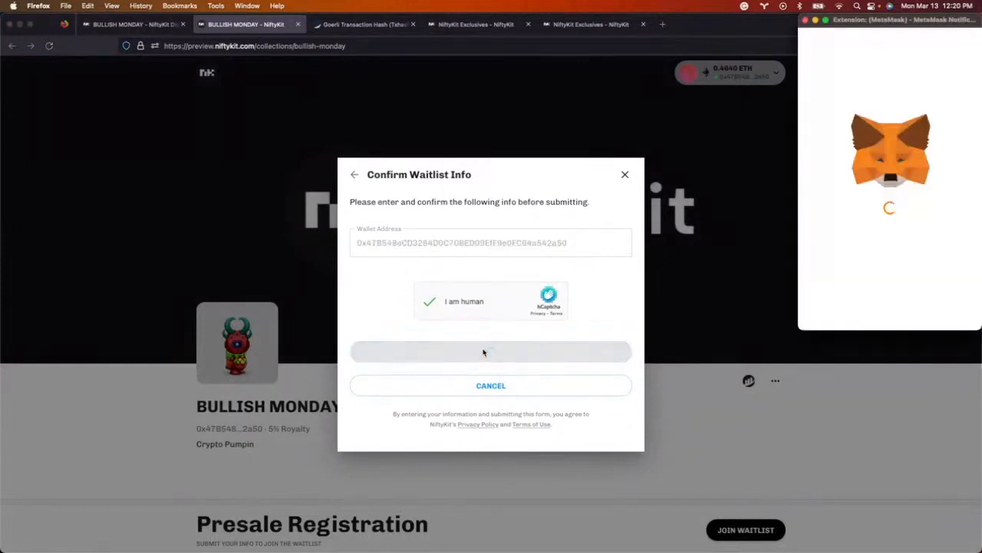
left_click(929, 302)
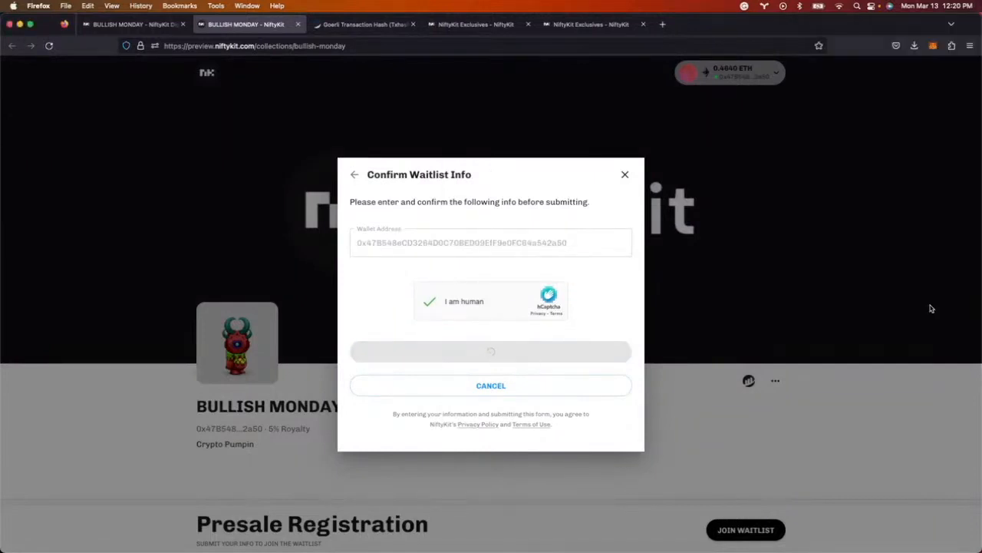
left_click(491, 343)
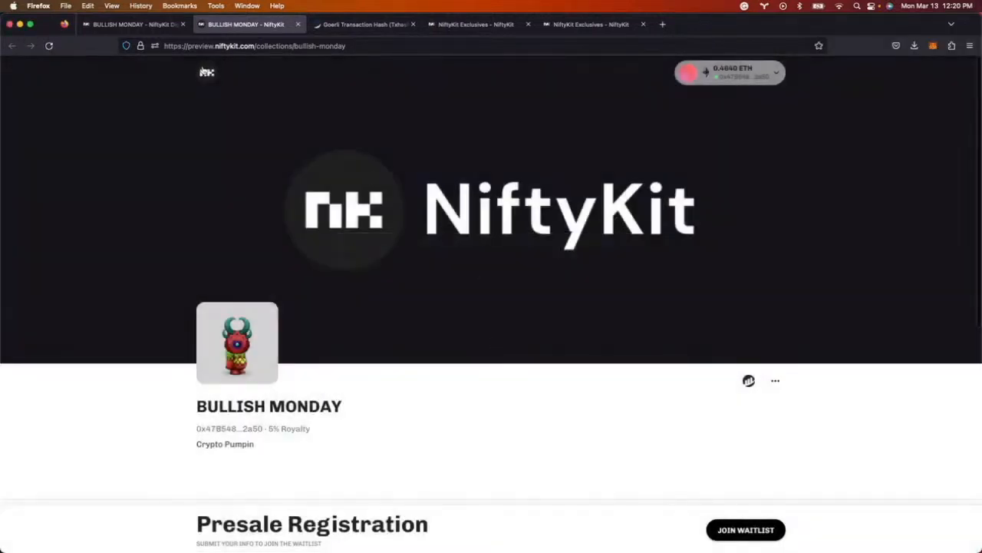
left_click(134, 25)
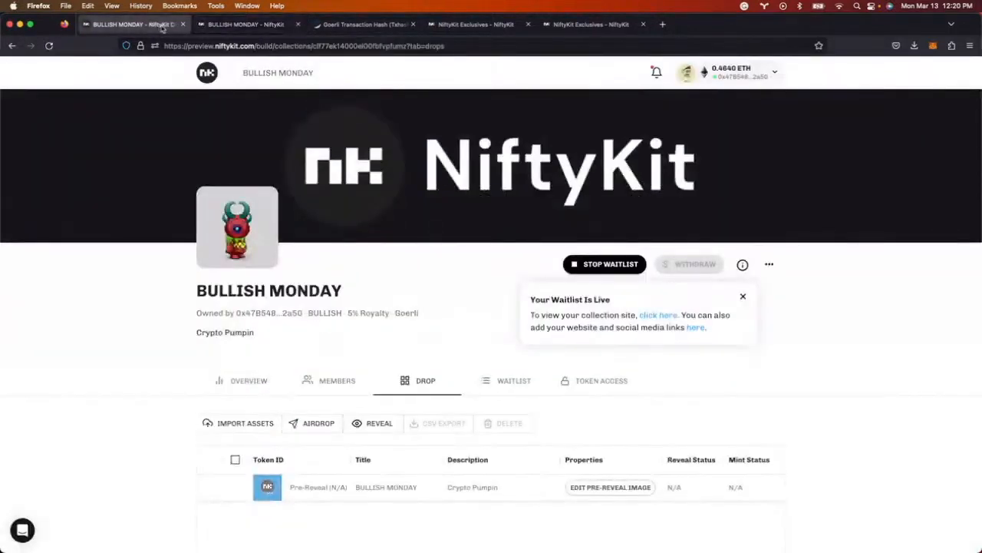
- Review BULLISH MONDAY's waitlist entries
left_click(508, 381)
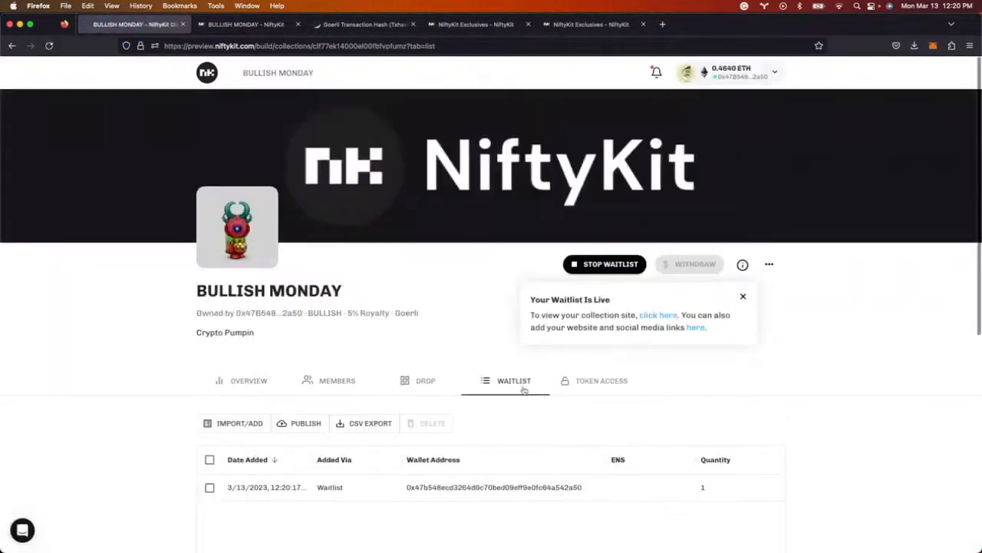
scroll(399, 453, "down", 1)
scroll(506, 448, "down", 3)
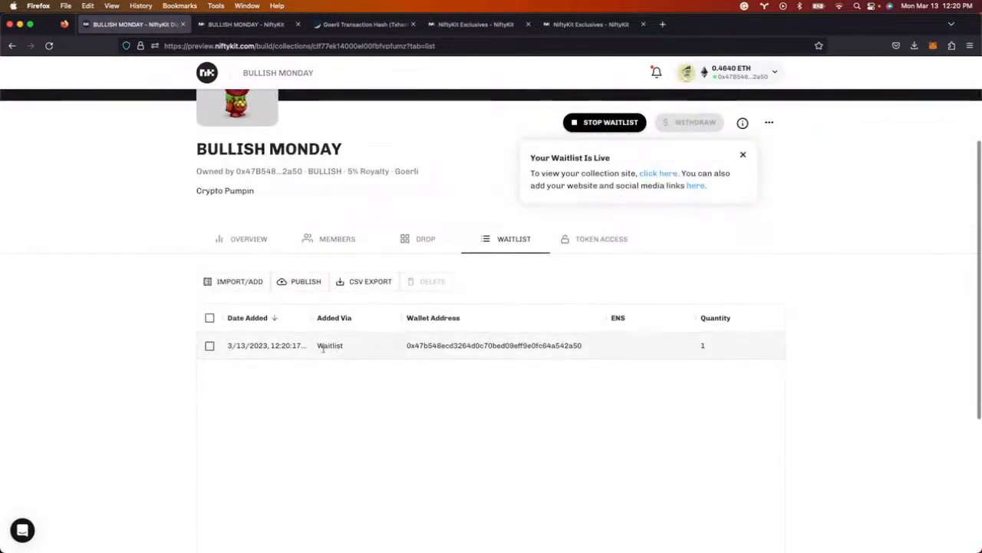
scroll(303, 358, "up", 4)
scroll(303, 361, "down", 1)
- Add one pasted wallet address with quantity 1 to the presale list
left_click(236, 417)
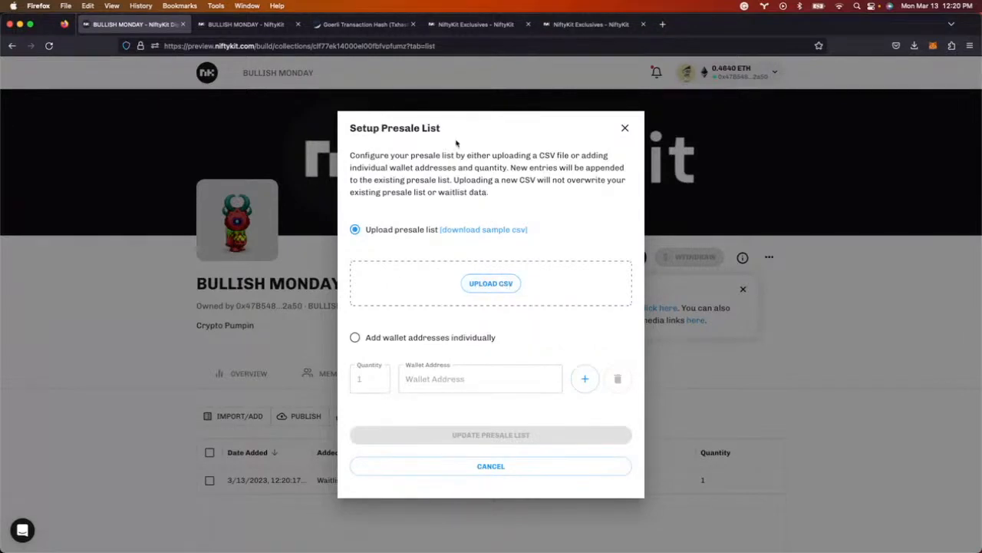
left_click(355, 337)
left_click(376, 378)
type("1")
left_click(484, 378)
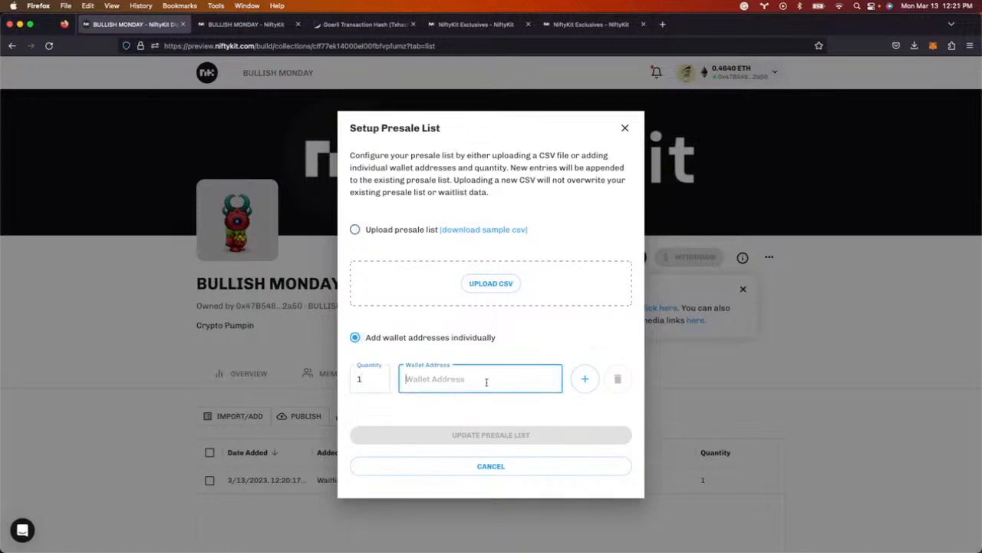
type("0x47B548eCD3264D0C70BED09EfF9e0FC64a542a50")
left_click(503, 435)
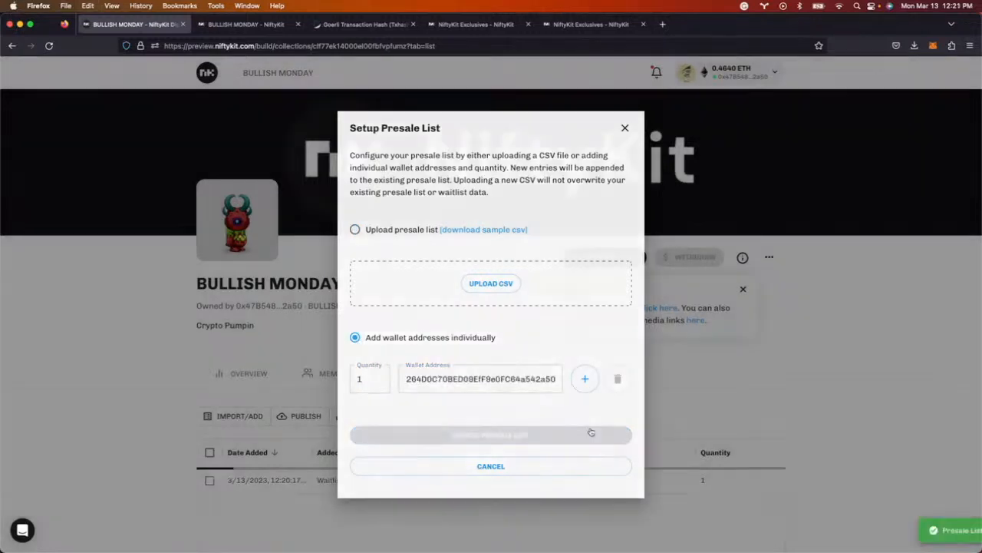
- Publish the presale list on-chain, confirm in MetaMask, and return to the drop's token table
scroll(509, 422, "down", 3)
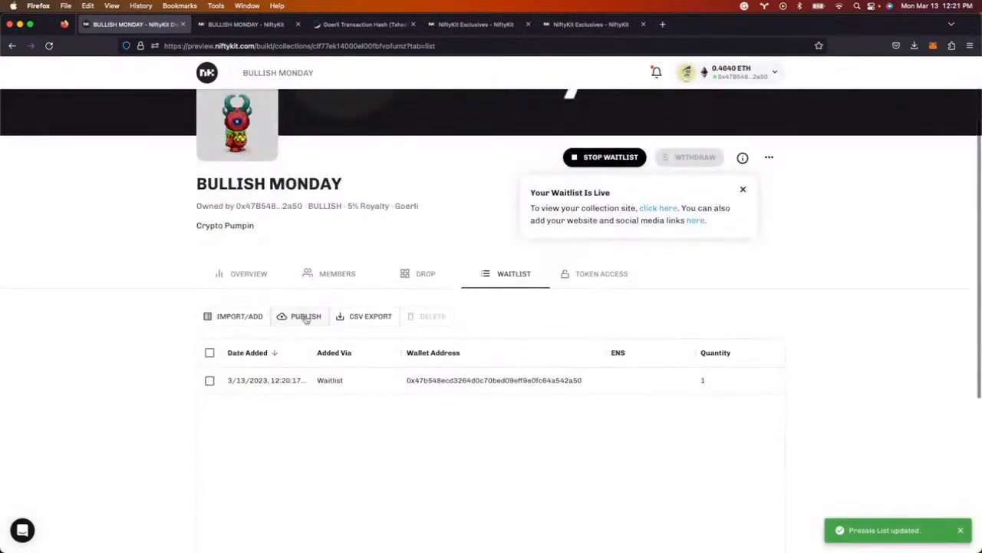
left_click(301, 317)
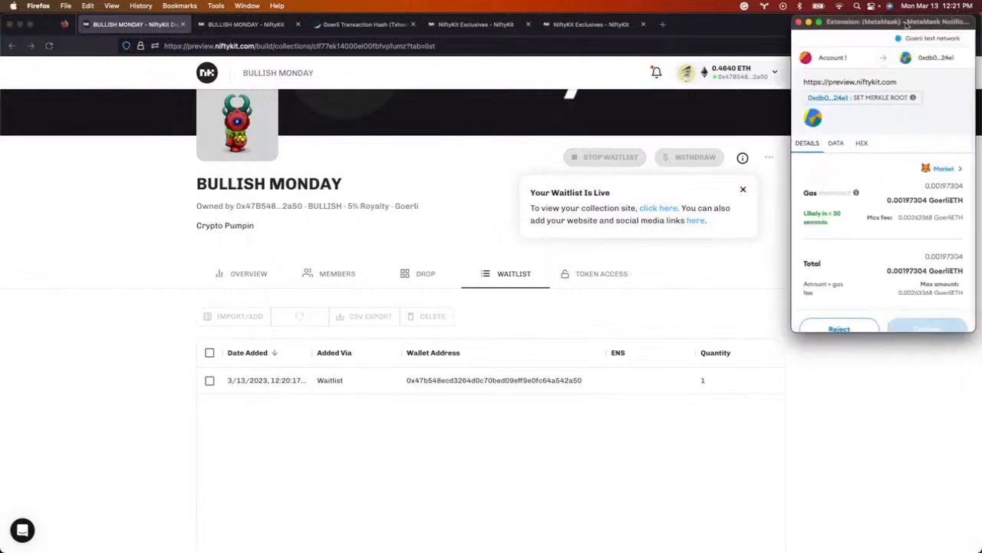
scroll(887, 253, "down", 1)
left_click(890, 323)
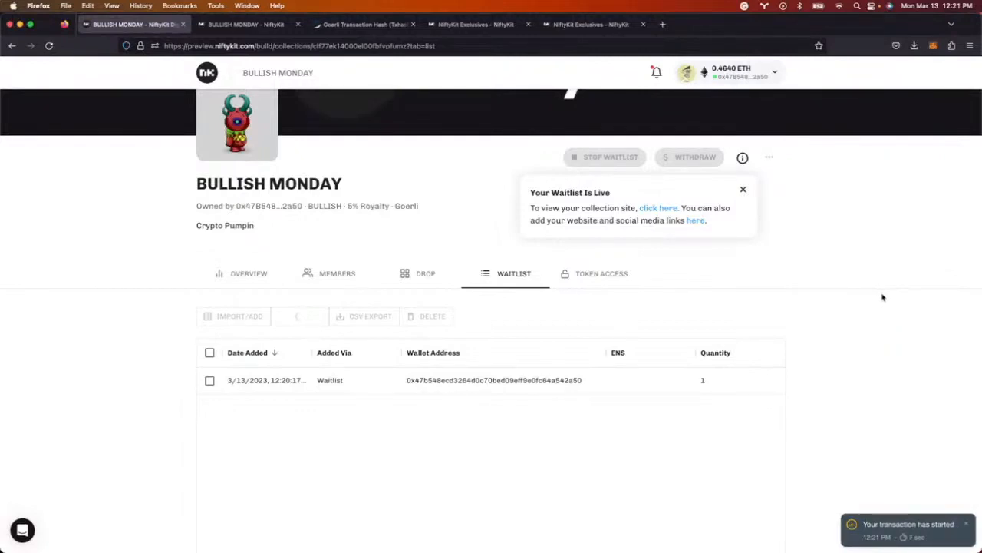
scroll(421, 421, "up", 2)
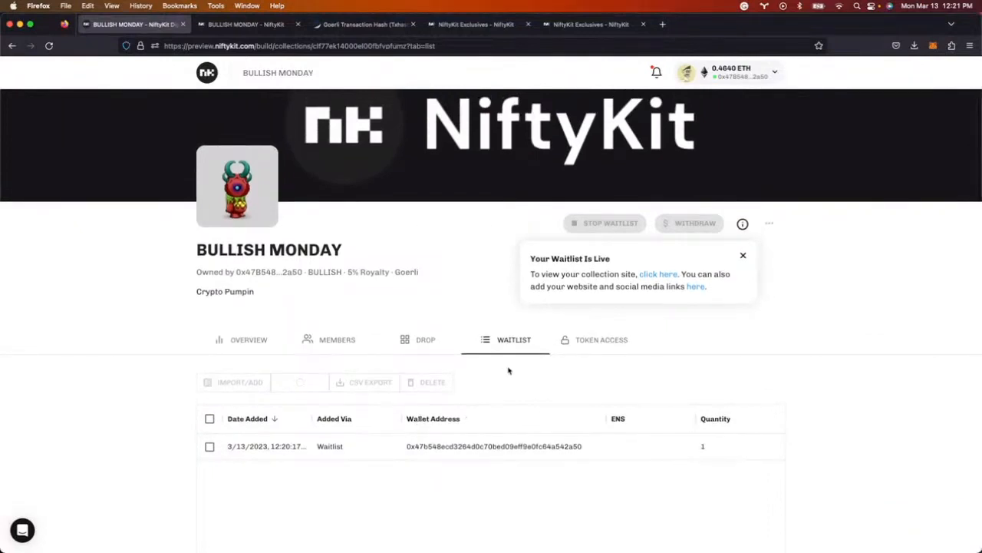
left_click(422, 339)
scroll(141, 346, "down", 3)
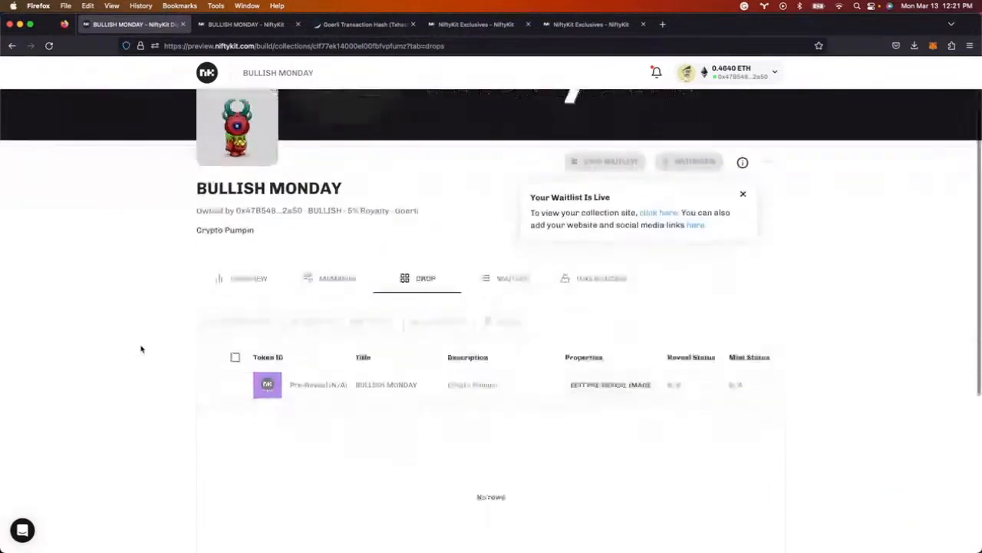
scroll(141, 349, "up", 2)
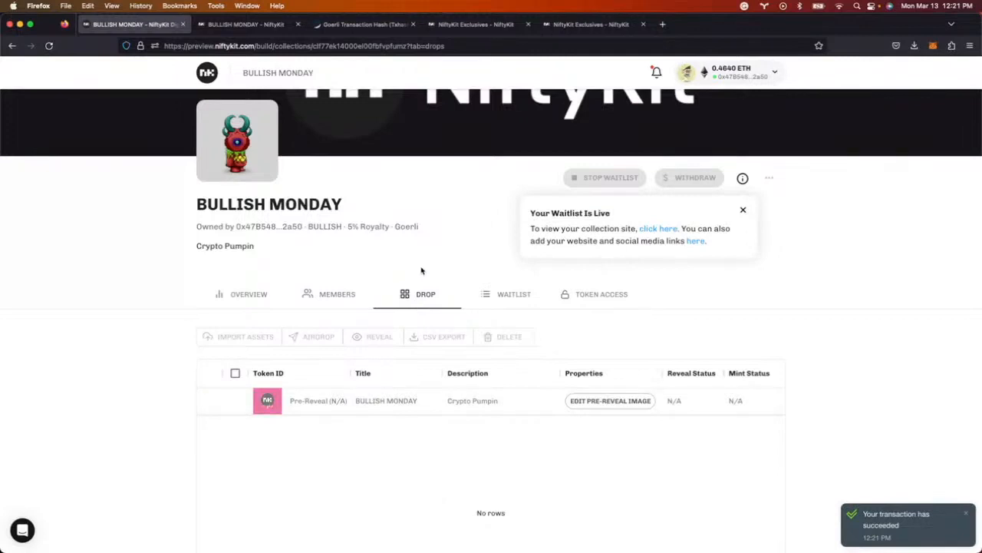
scroll(412, 439, "down", 1)
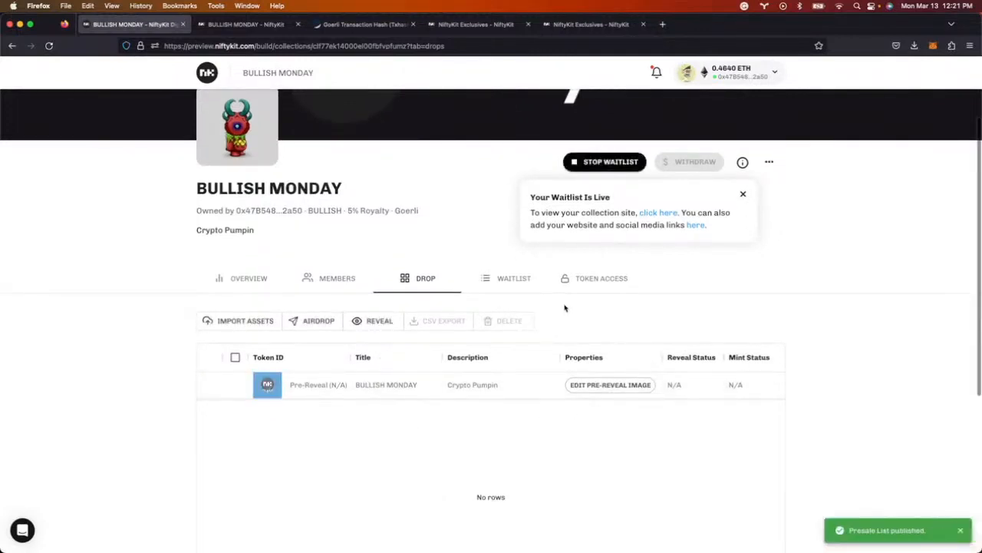
- Import taku-rice-cooker1 through taku-rice-cooker10 as assets without metadata
left_click(243, 323)
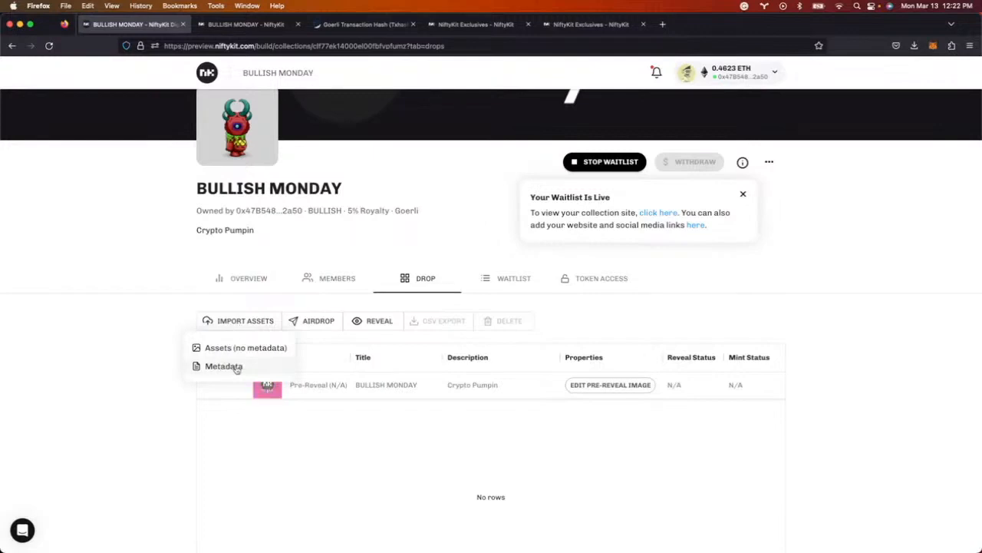
left_click(223, 366)
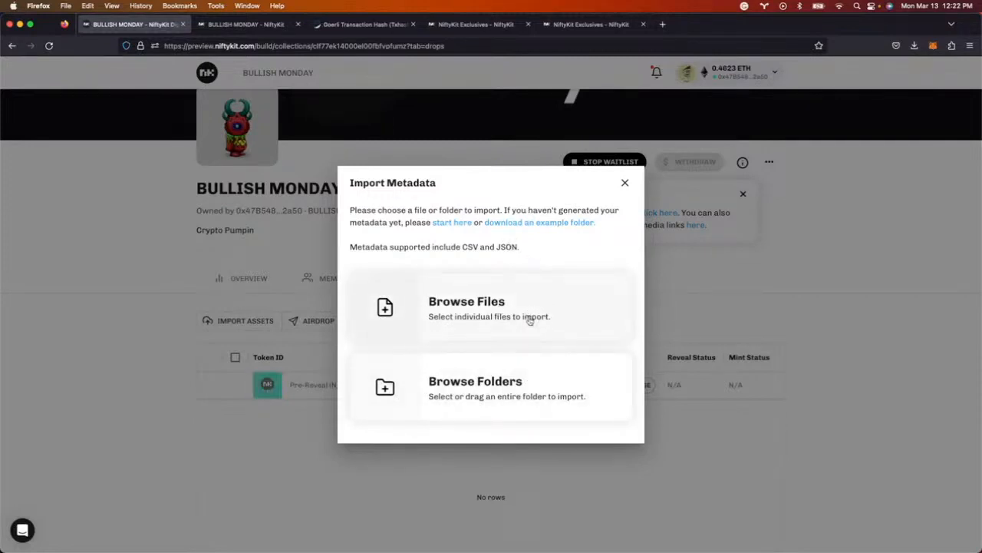
left_click(625, 184)
left_click(253, 322)
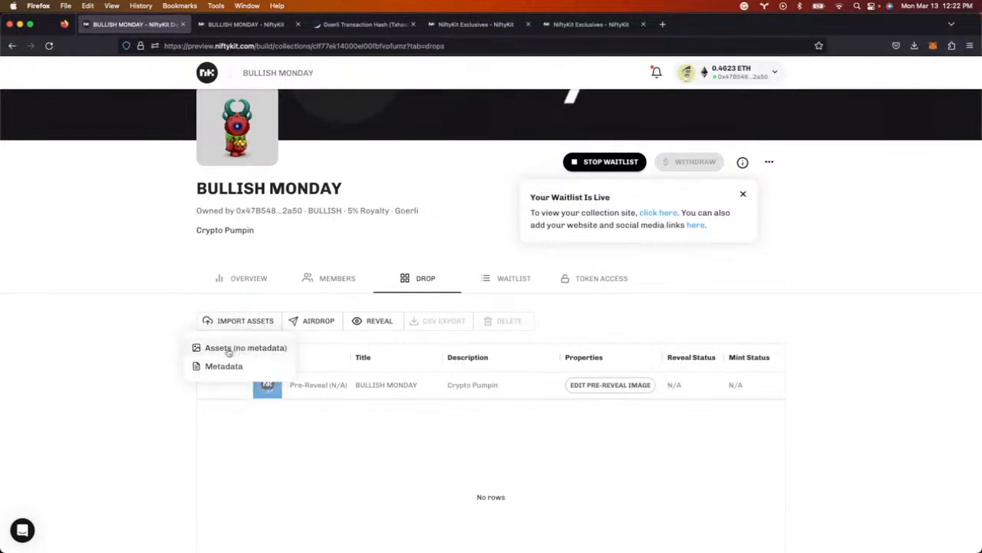
left_click(228, 350)
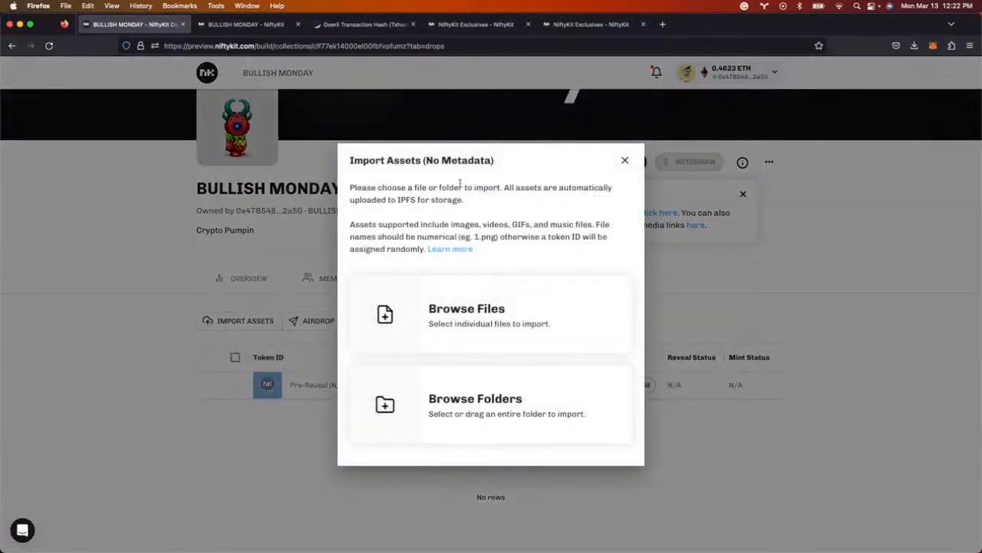
left_click(496, 313)
left_click(413, 157)
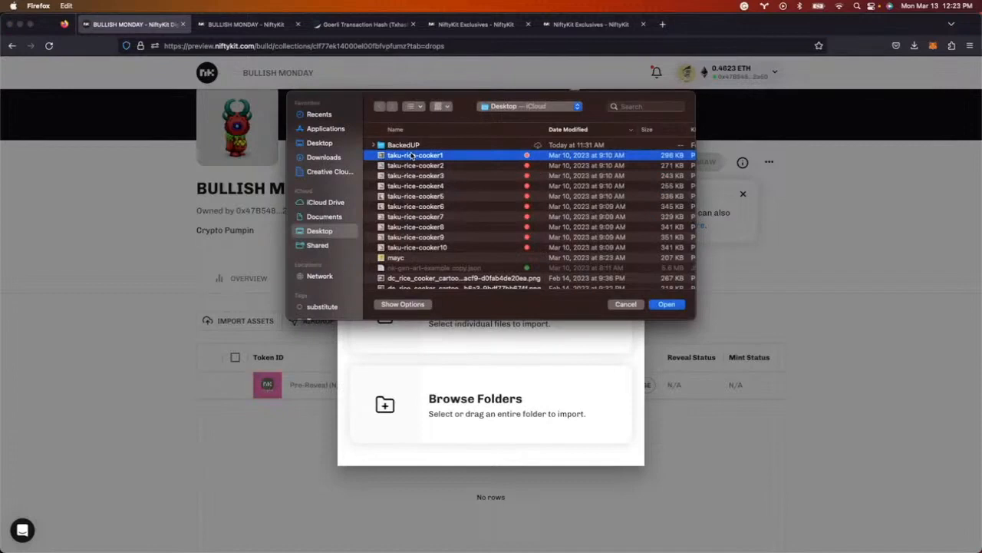
left_click(439, 248, "shift")
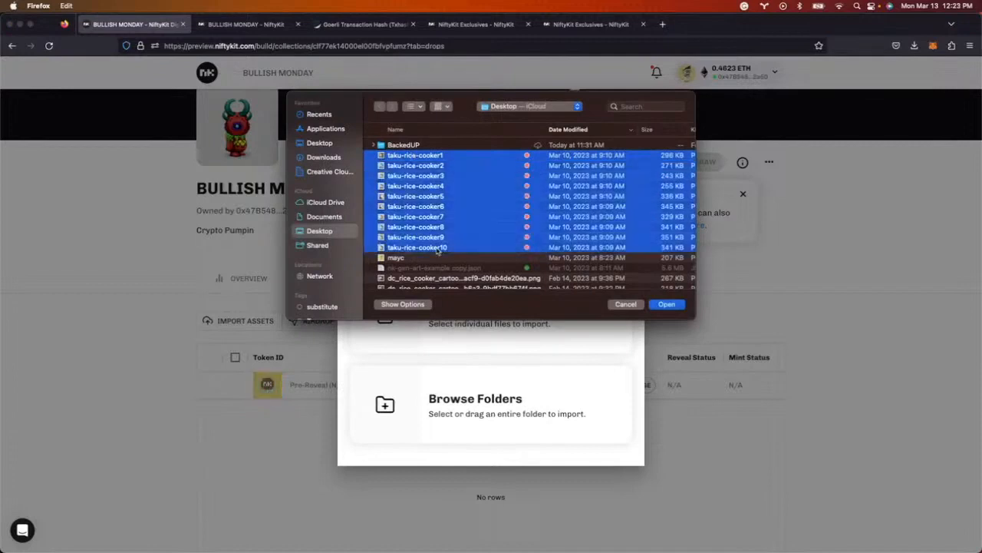
left_click(667, 305)
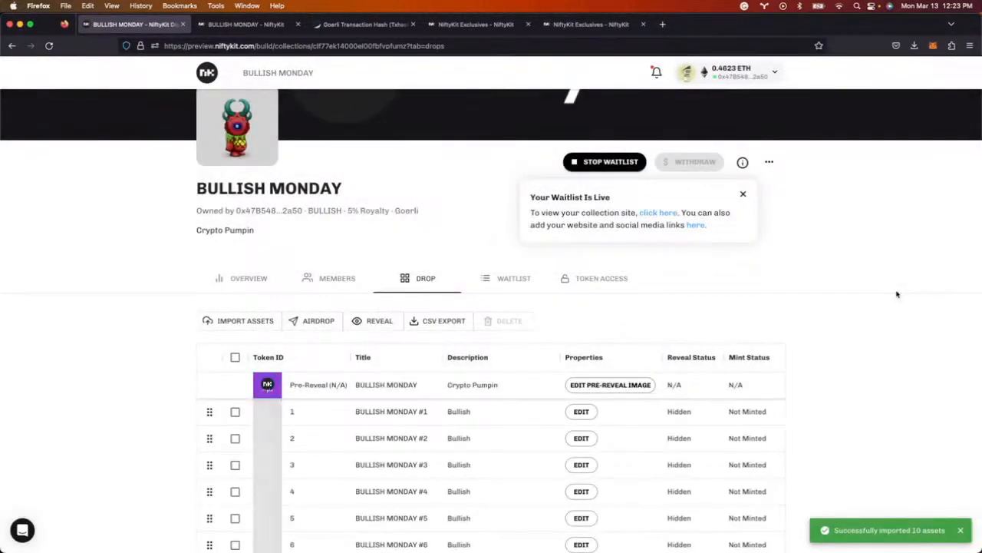
scroll(895, 293, "down", 3)
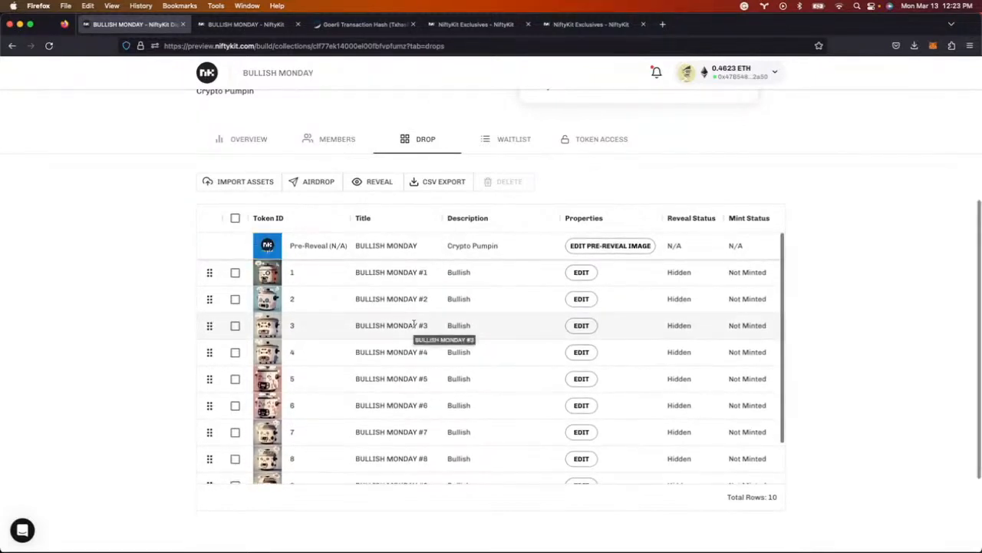
- Open token BULLISH MONDAY #1's properties and add a Color property row
left_click_drag(356, 272, 430, 272)
double_click(465, 273)
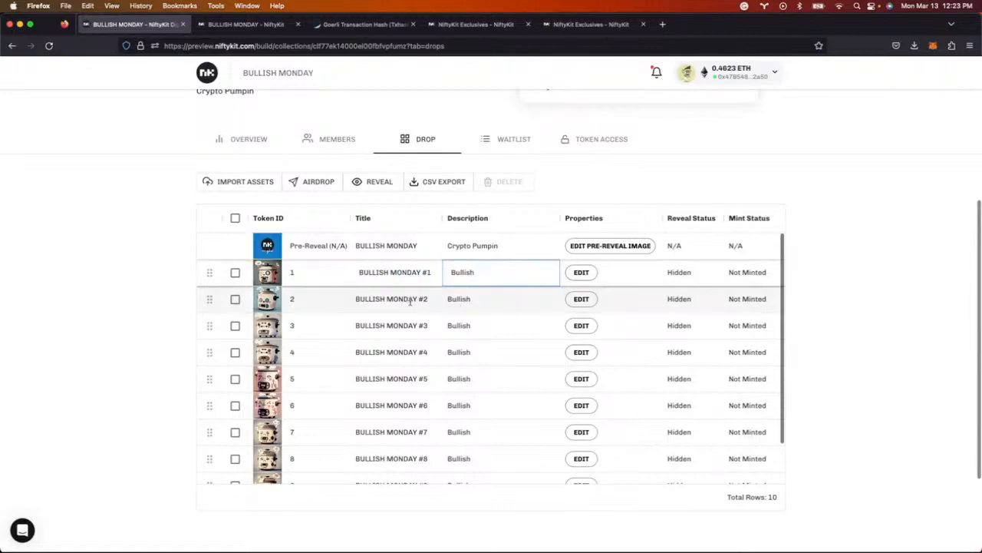
left_click(582, 272)
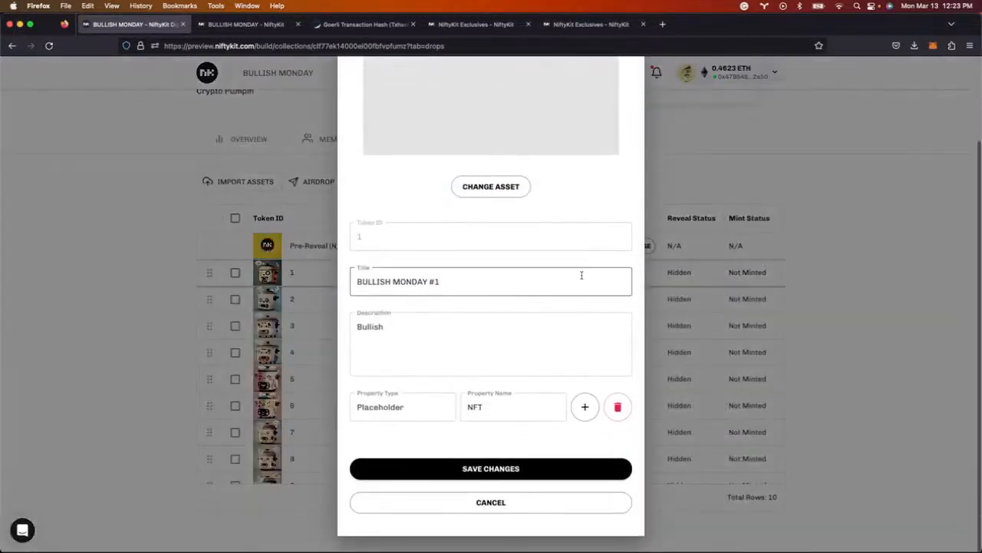
left_click(585, 407)
left_click(392, 445)
type("Color")
key("Tab")
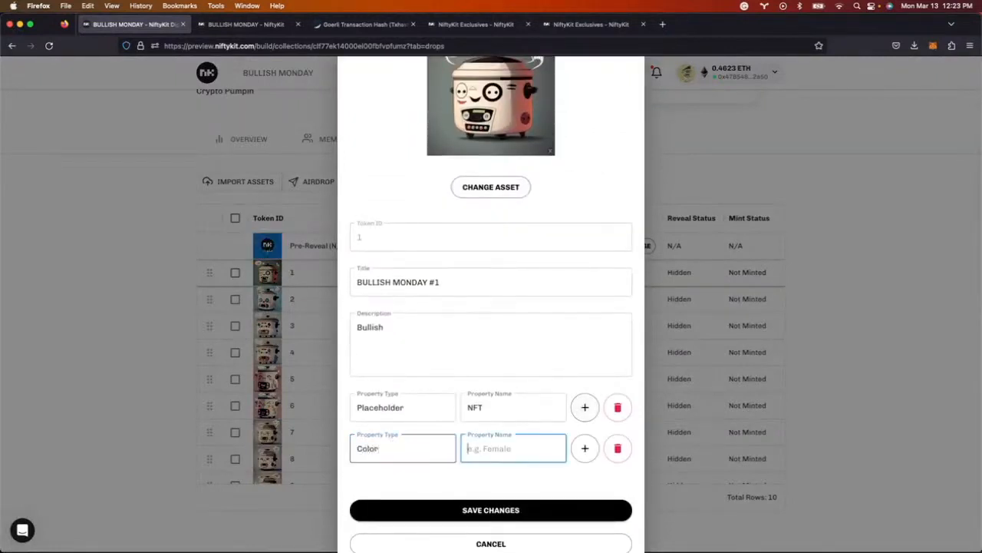
- Add a Rice property with value Cook and save token #1's changes
left_click(585, 449)
left_click(423, 487)
scroll(446, 391, "down", 1)
scroll(446, 390, "down", 2)
type("Rice")
key("Tab")
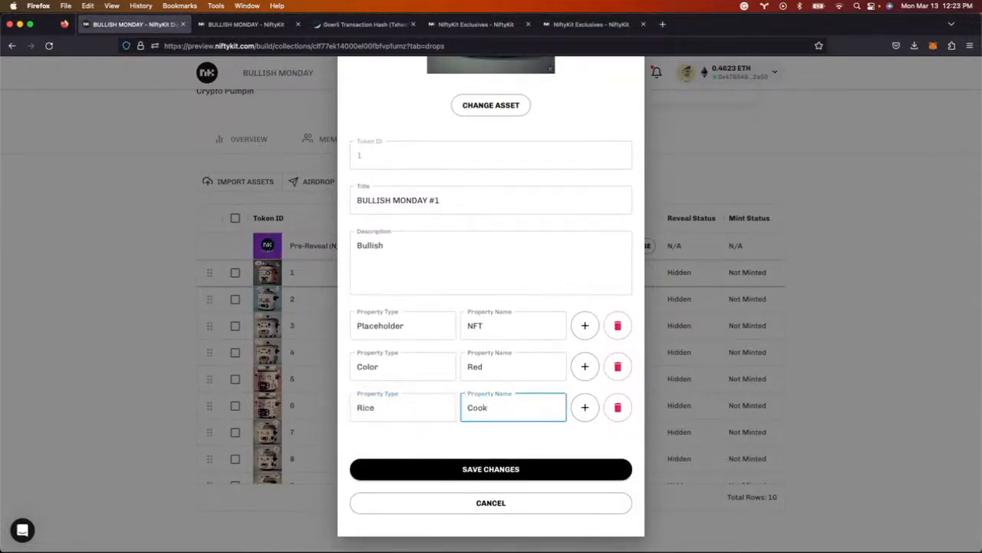
type("Cook")
left_click(506, 466)
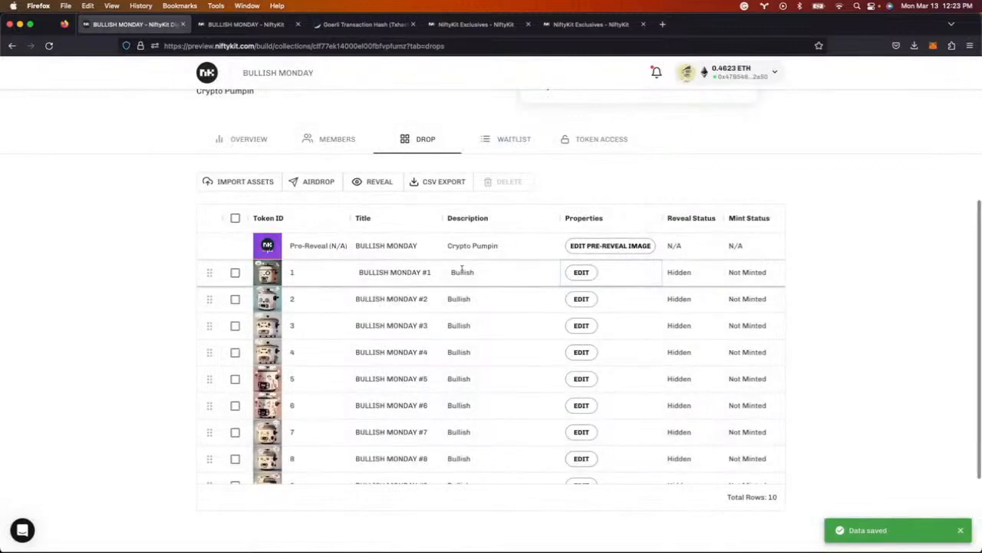
double_click(680, 272)
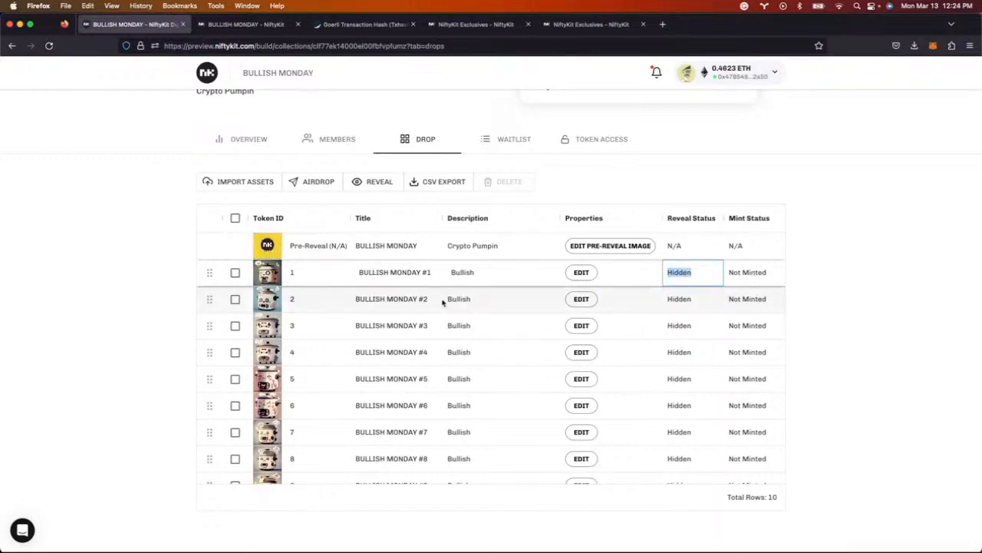
- Export the drop's token table and open clf77ek14000el00fbfvpfumz.csv
scroll(476, 303, "up", 1)
scroll(435, 345, "up", 1)
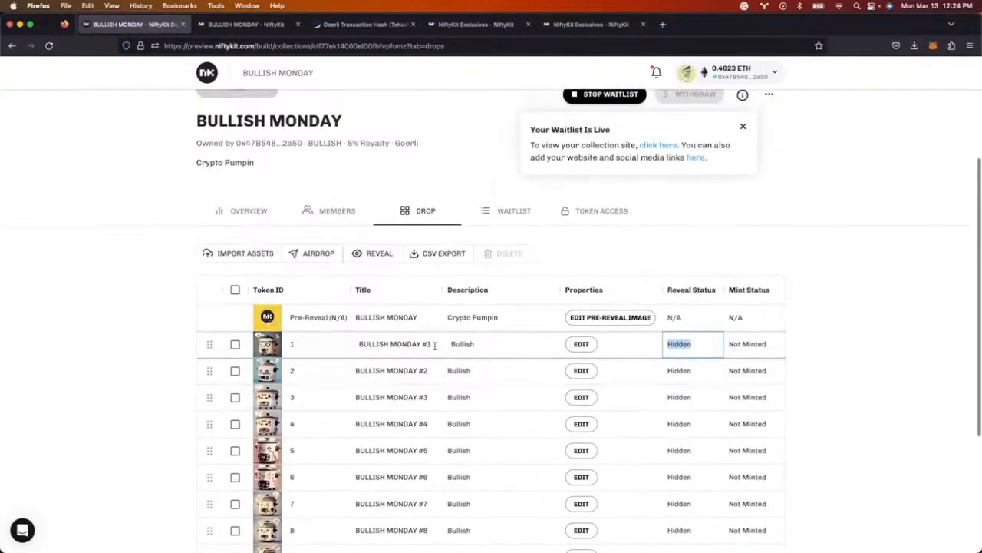
scroll(333, 346, "down", 3)
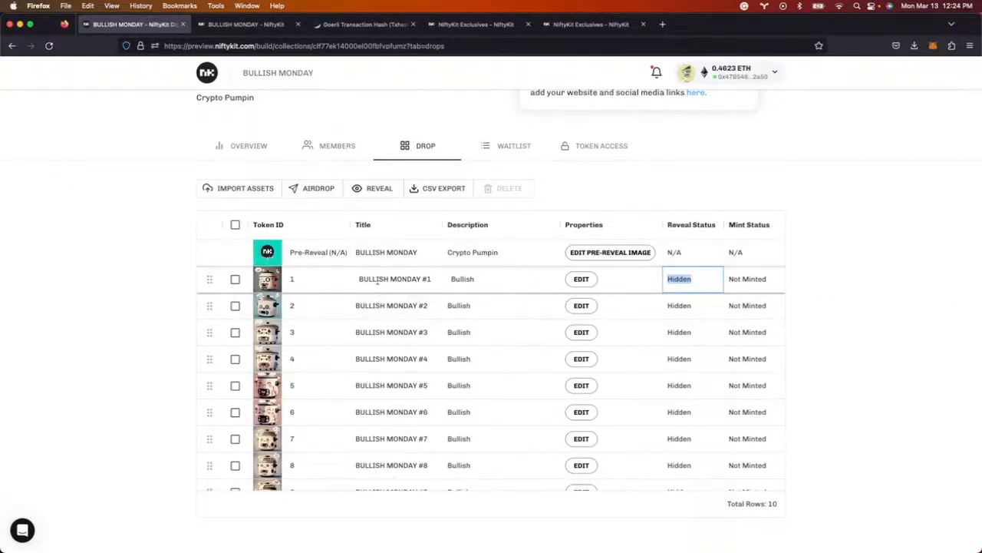
scroll(378, 282, "up", 5)
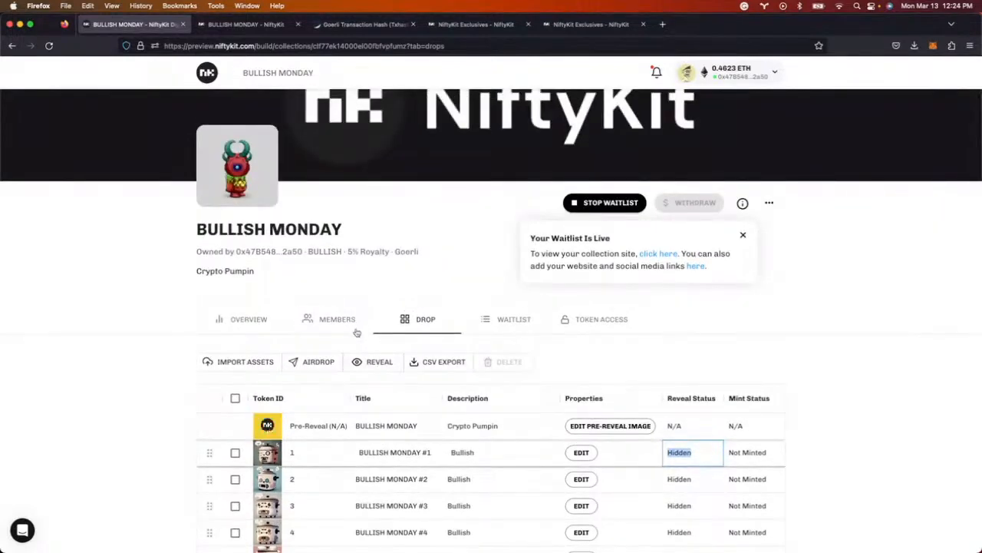
scroll(363, 327, "down", 3)
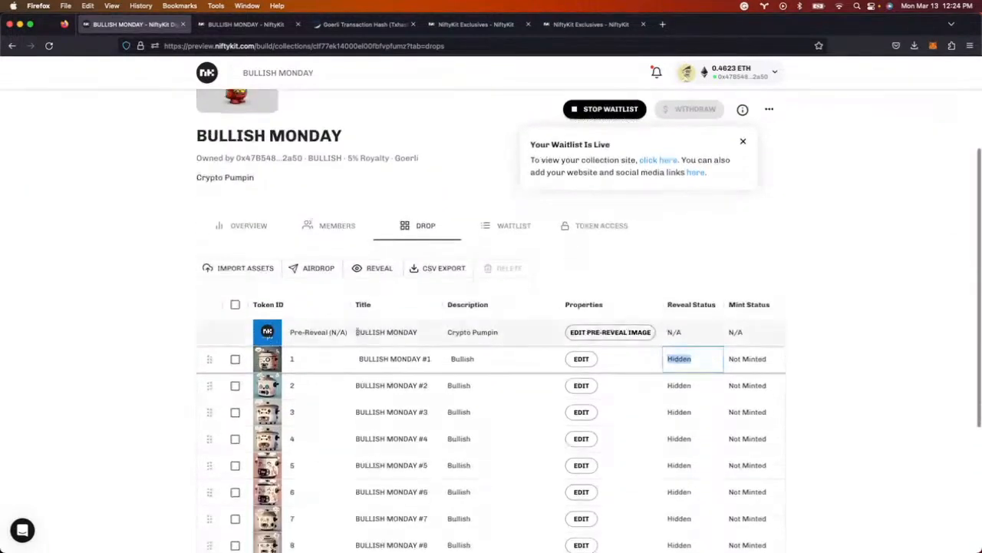
left_click(428, 269)
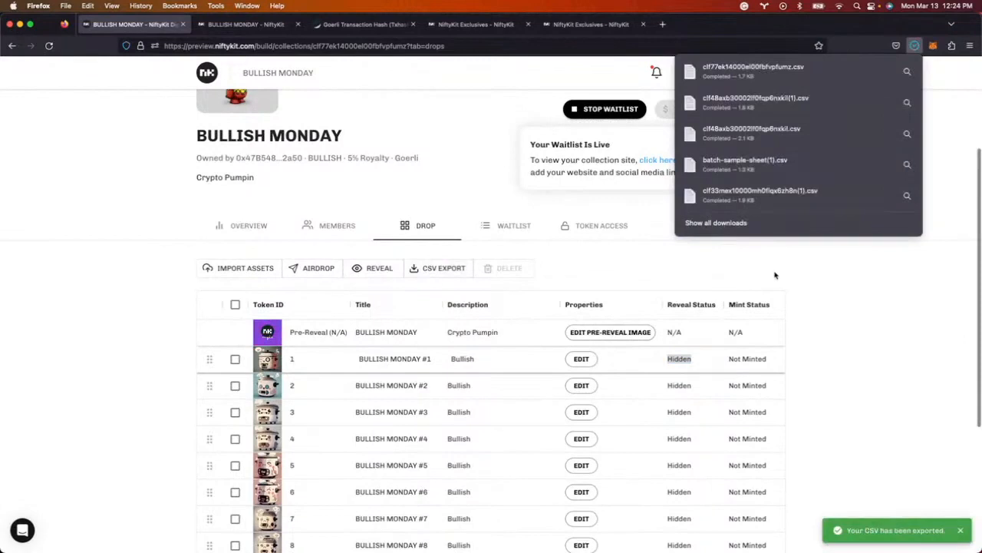
scroll(730, 285, "down", 2)
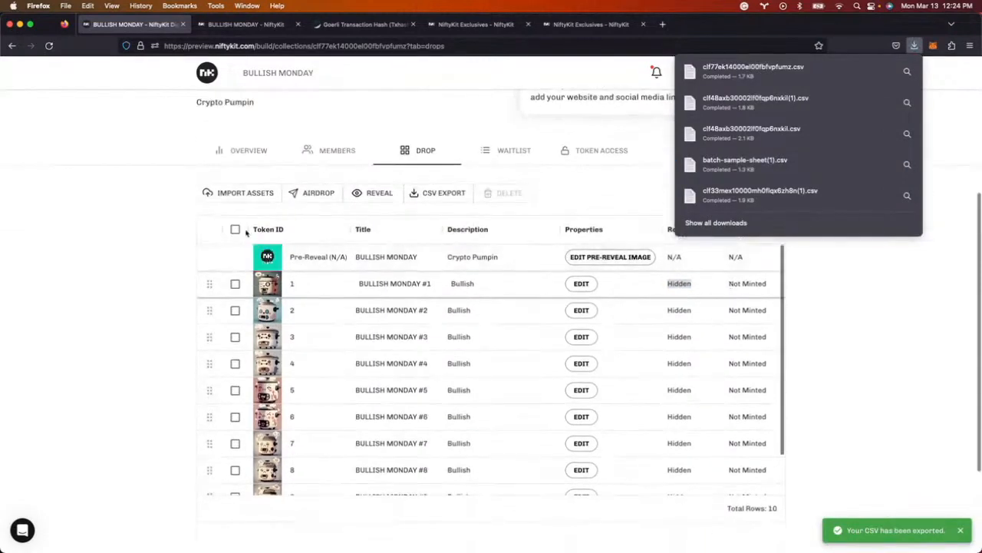
left_click(789, 67)
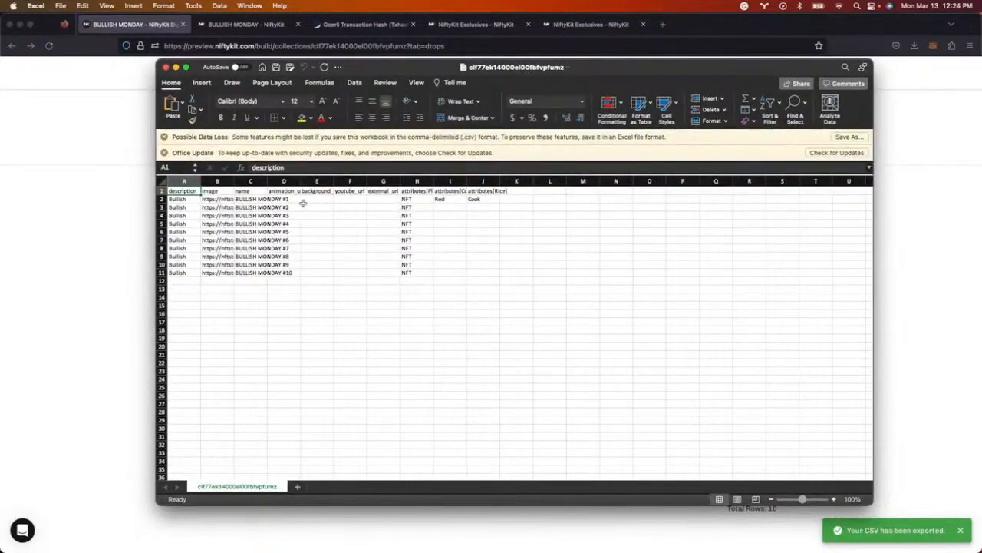
- Rename C2 to Taku #1 and fill the series down to Taku #10 in C11
left_click_drag(200, 181, 236, 181)
left_click_drag(304, 180, 346, 182)
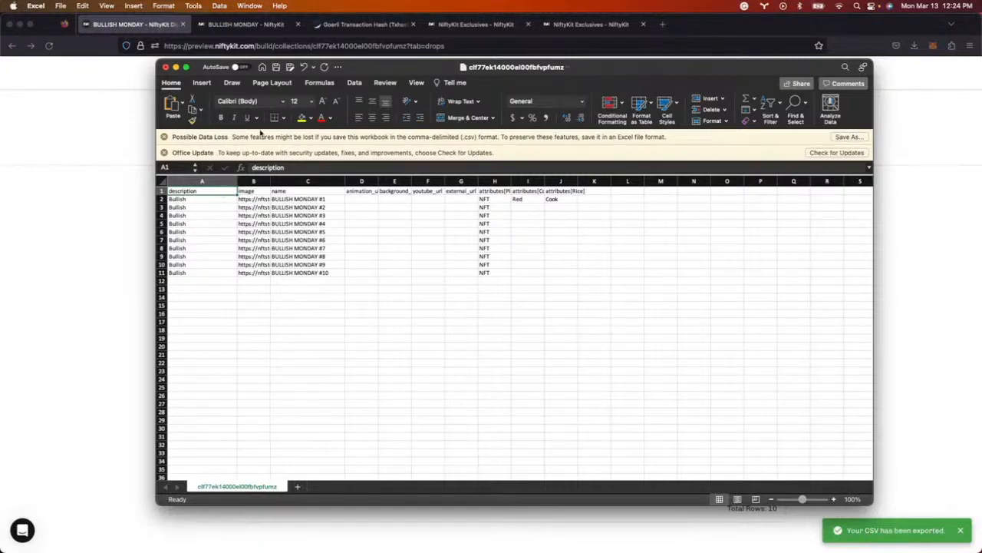
left_click_drag(158, 62, 360, 65)
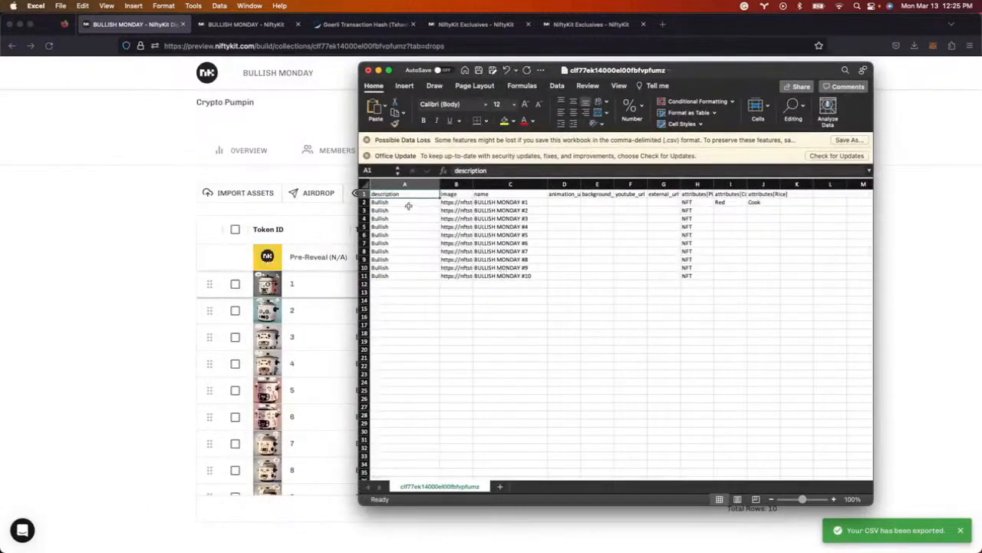
double_click(522, 202)
left_click_drag(519, 202, 473, 202)
type("Taku")
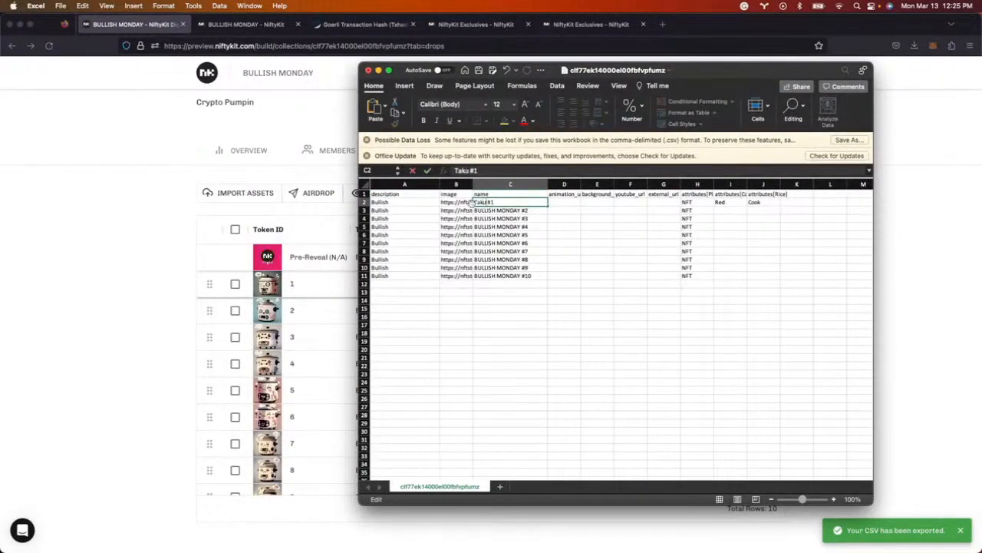
key("Return")
left_click(543, 203)
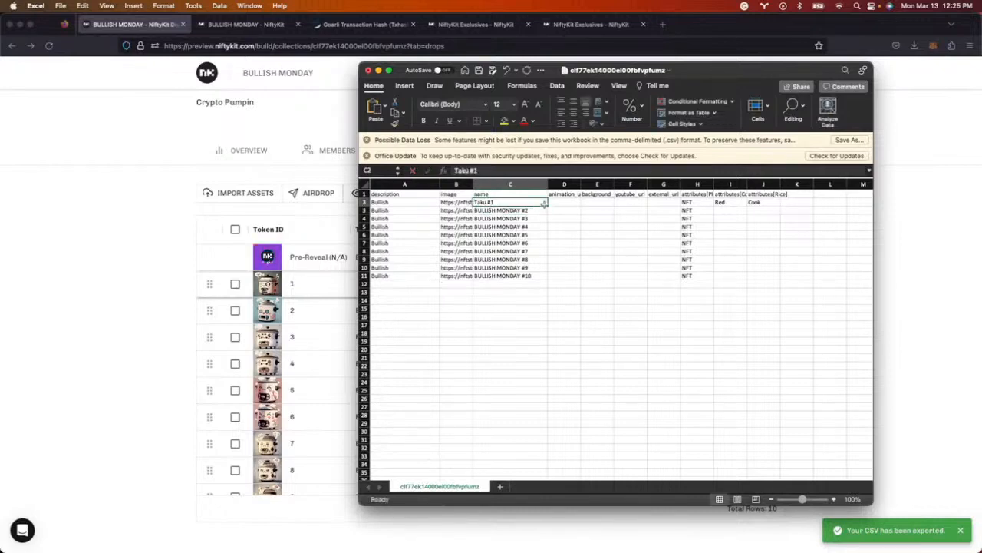
left_click_drag(547, 205, 548, 281)
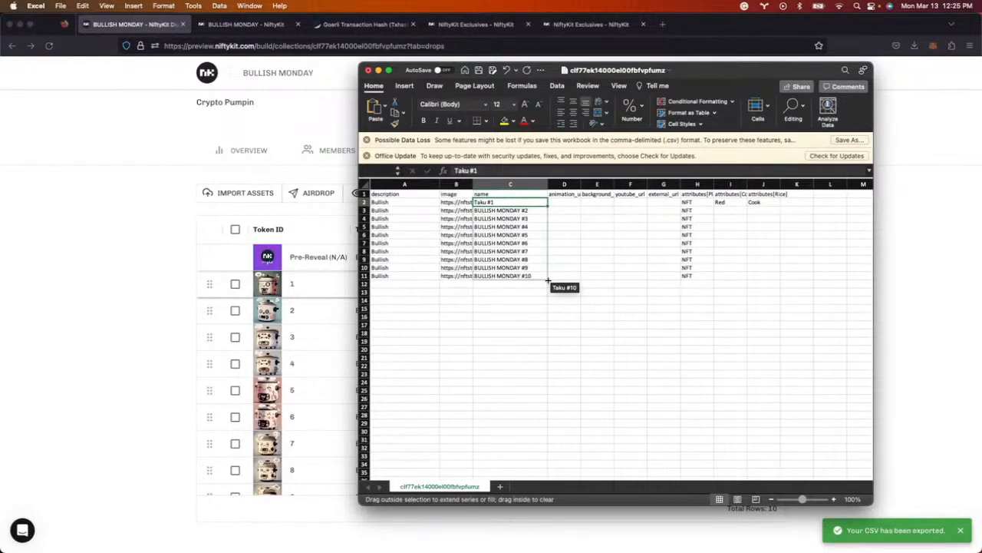
mouse_move(549, 281)
left_mouse_down()
mouse_move(548, 218)
mouse_move(546, 278)
left_mouse_up()
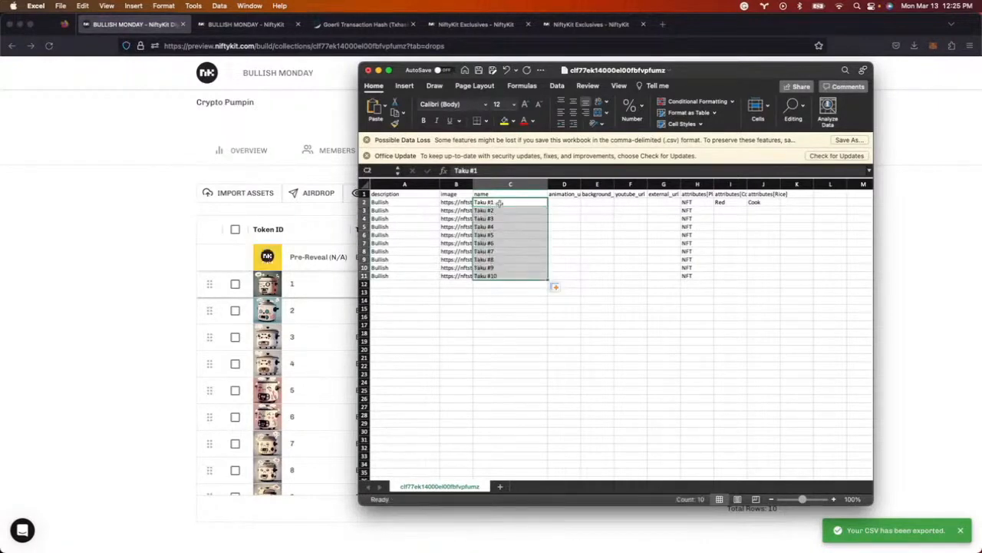
- Set the description in A2:A11 to 'Taku is rice cooker' for every token
left_click(525, 304)
left_click(505, 202)
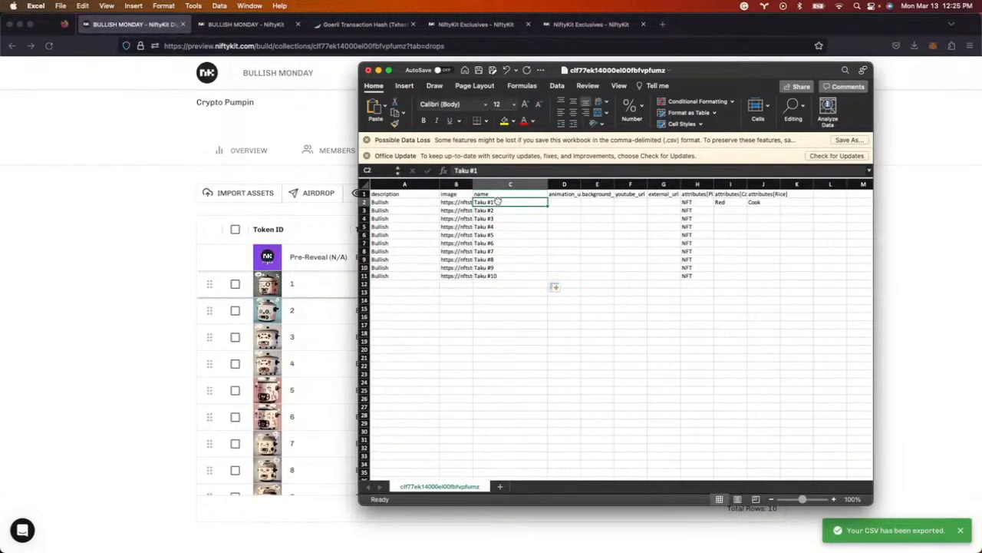
left_click(413, 202)
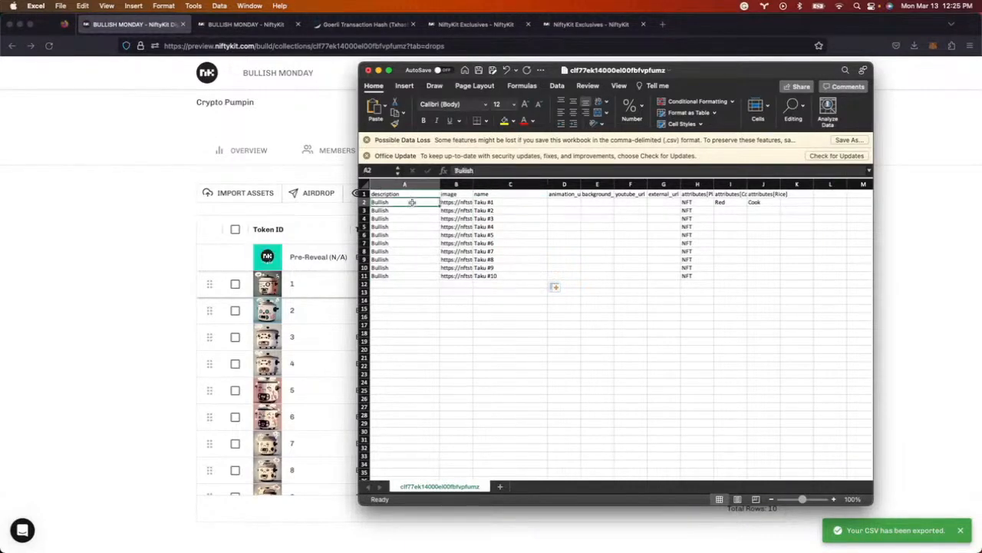
type("Taku is rice cooker")
left_click(410, 209)
left_click_drag(411, 203, 413, 275)
key("super+d")
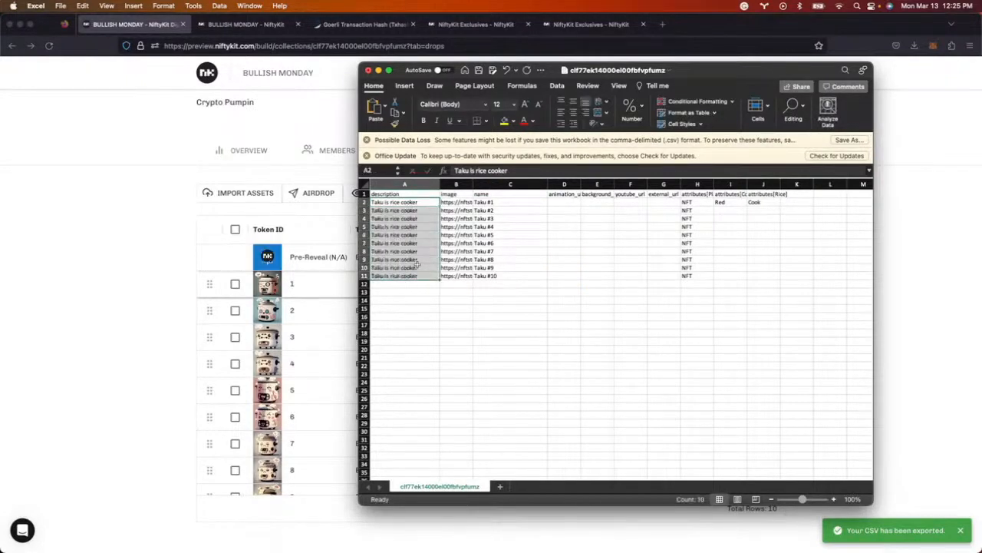
- Fill Red down column I and Cook down column J for rows 2–11
left_click_drag(474, 185, 544, 184)
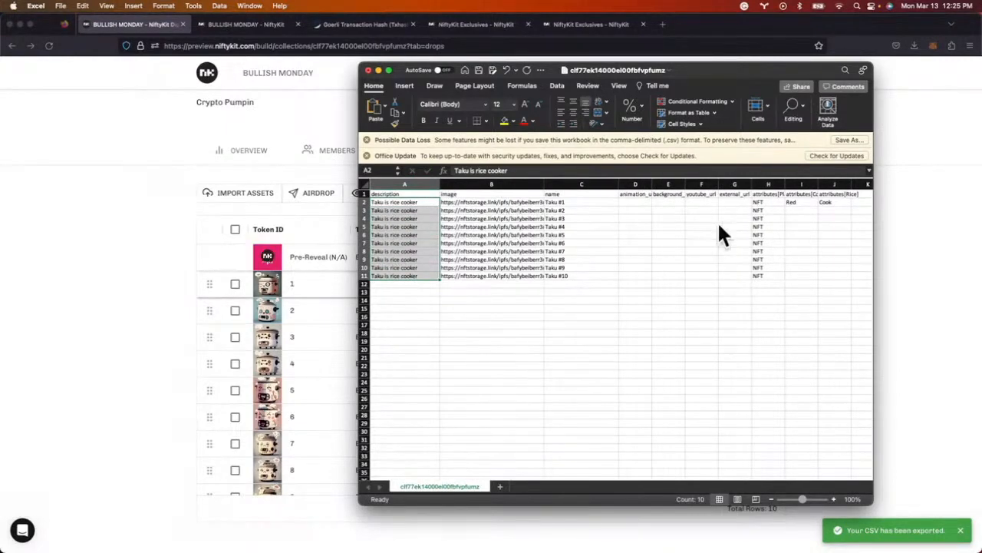
left_click(801, 202)
left_click_drag(802, 202, 807, 274)
key("super+d")
left_click_drag(834, 203, 837, 274)
key("super+d")
- Change J4 to Raw and I5 to Blue, then save the CSV
left_click(835, 220)
type("Raw")
left_click(796, 227)
key("Return")
left_click(496, 236)
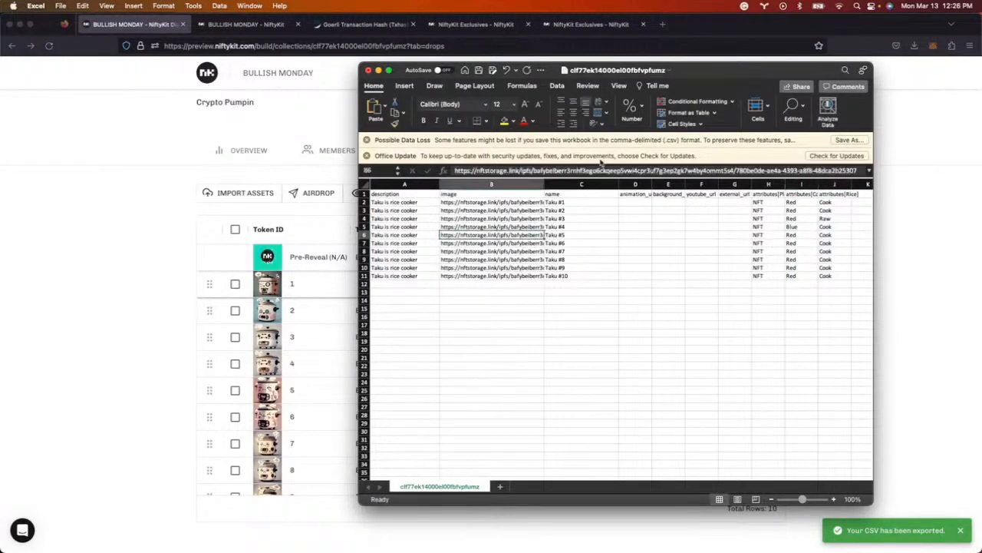
left_click_drag(786, 269, 793, 261)
left_click(794, 262)
key("super+s")
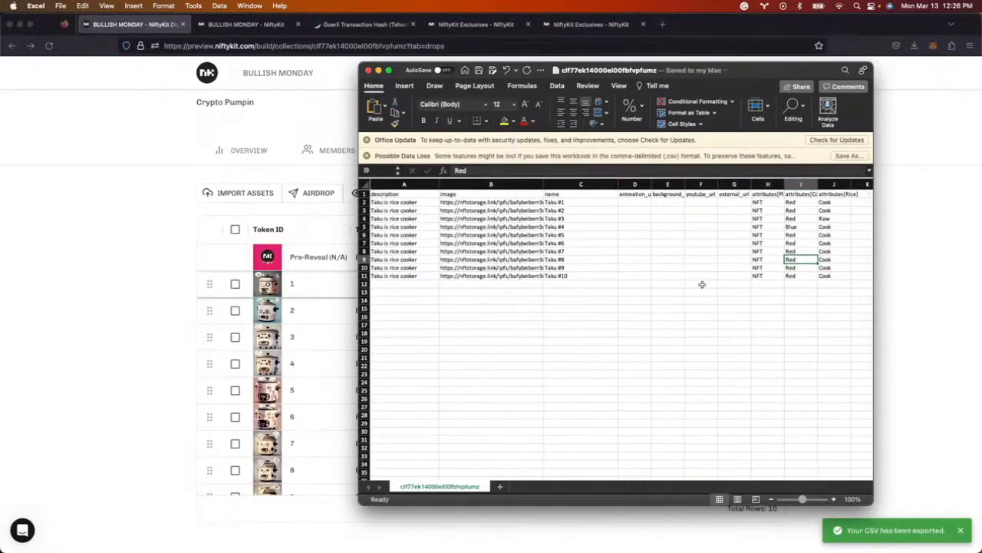
left_click(109, 276)
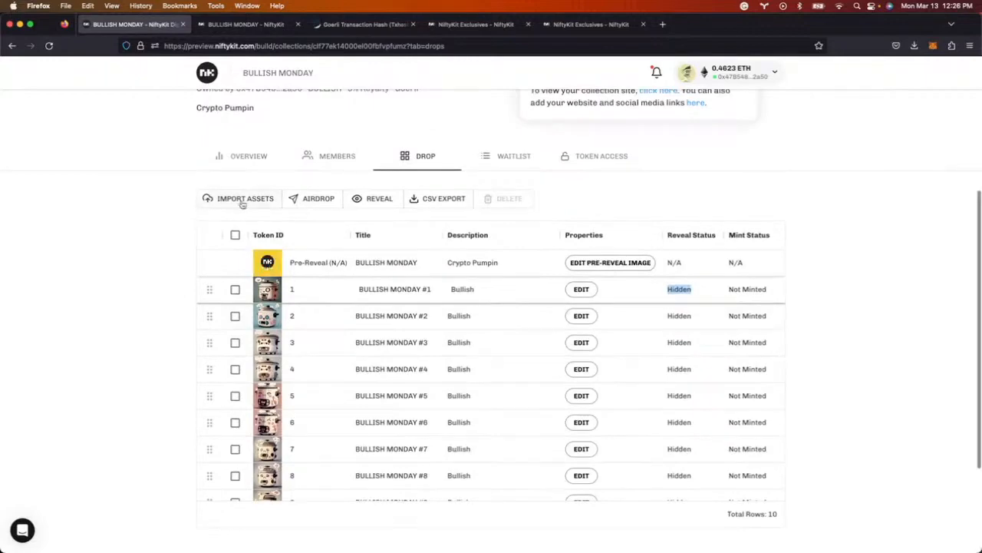
left_click(230, 198)
left_click(224, 244)
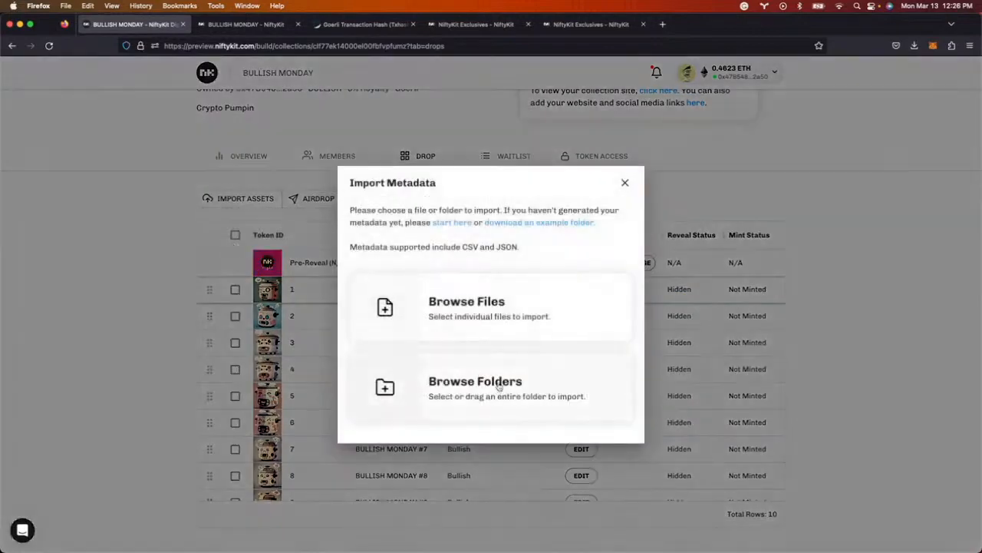
left_click(468, 309)
left_click(311, 158)
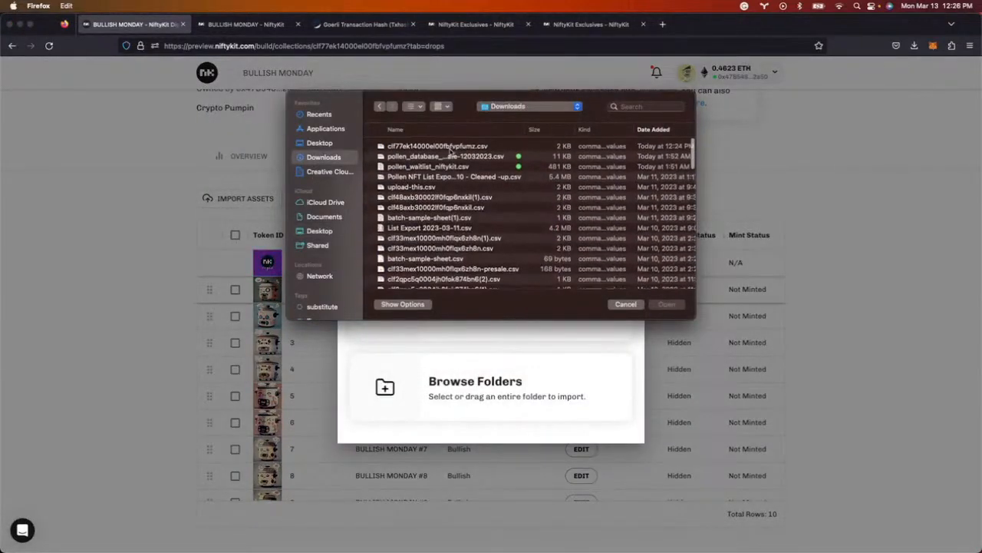
left_click(449, 147)
left_click(666, 305)
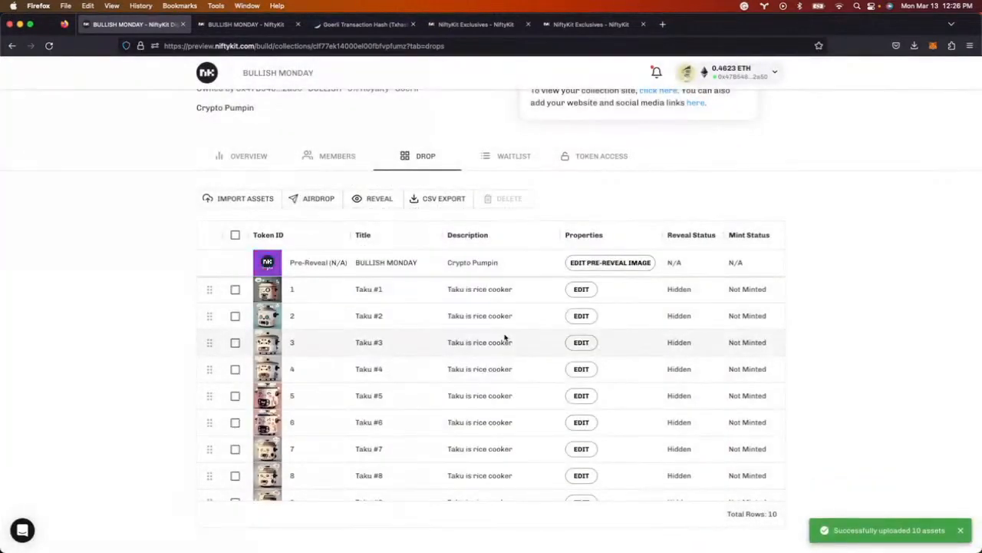
scroll(449, 366, "down", 1)
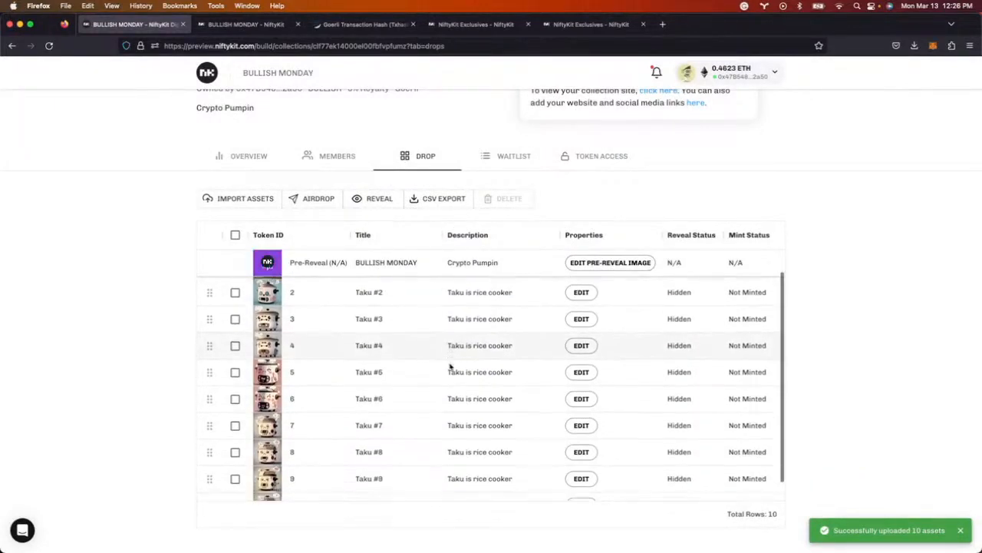
scroll(450, 366, "up", 1)
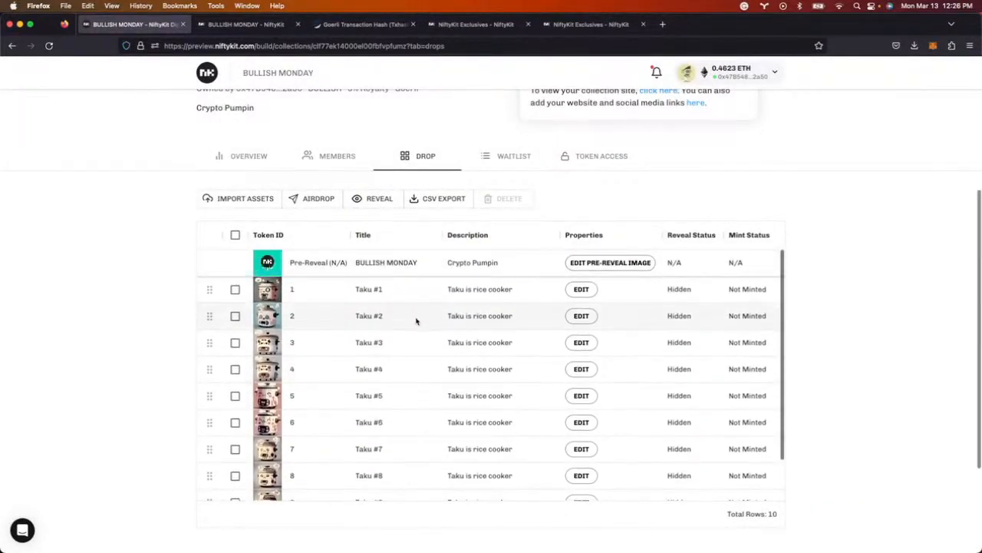
scroll(417, 323, "down", 1)
scroll(415, 321, "up", 1)
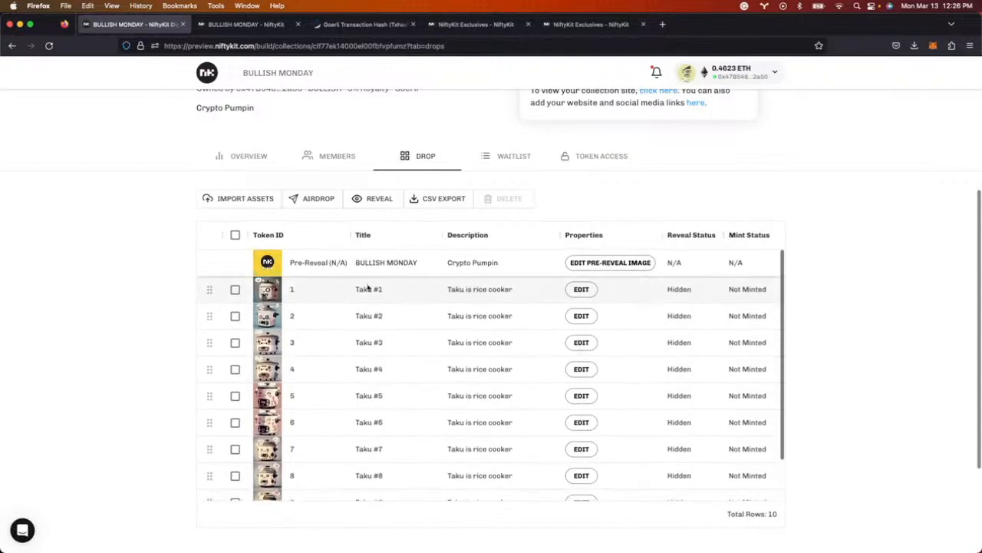
scroll(368, 287, "down", 1)
scroll(369, 287, "up", 1)
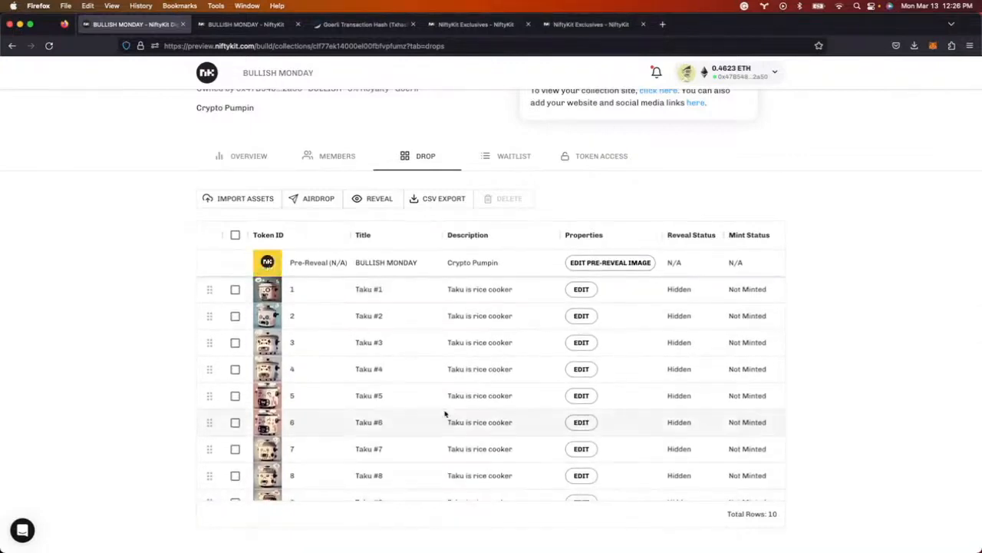
scroll(494, 316, "up", 5)
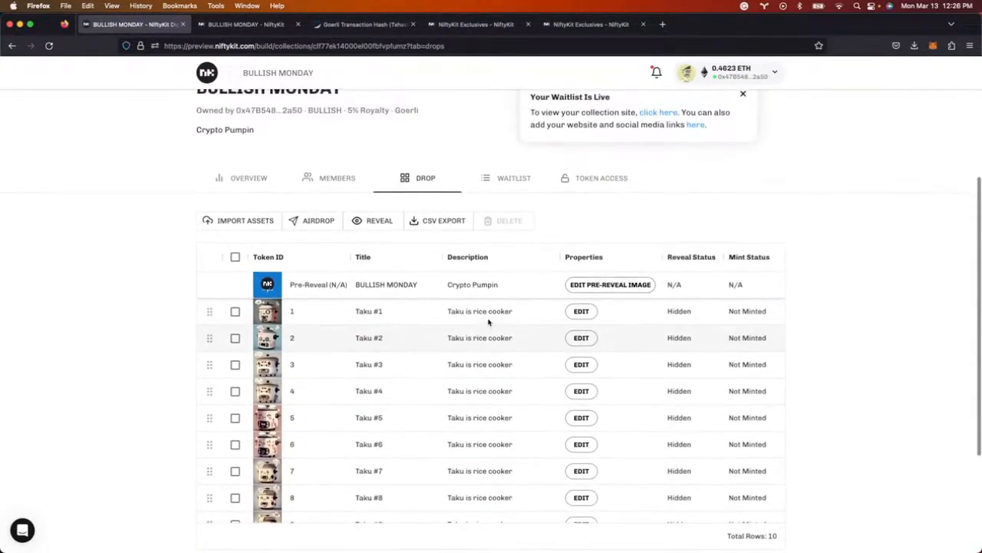
- Airdrop 1 BULLISH MONDAY NFT to a pasted wallet address and approve it in MetaMask
left_click(934, 45)
left_click(147, 375)
left_click(307, 392)
left_click(376, 336)
left_click(370, 368)
left_click(452, 366)
key("super+v")
left_click(499, 422)
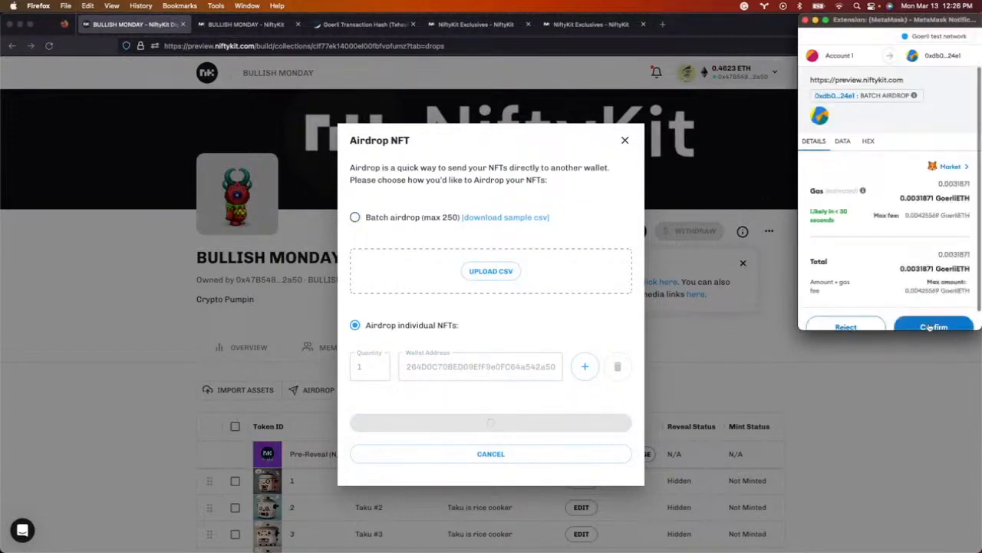
left_click(930, 325)
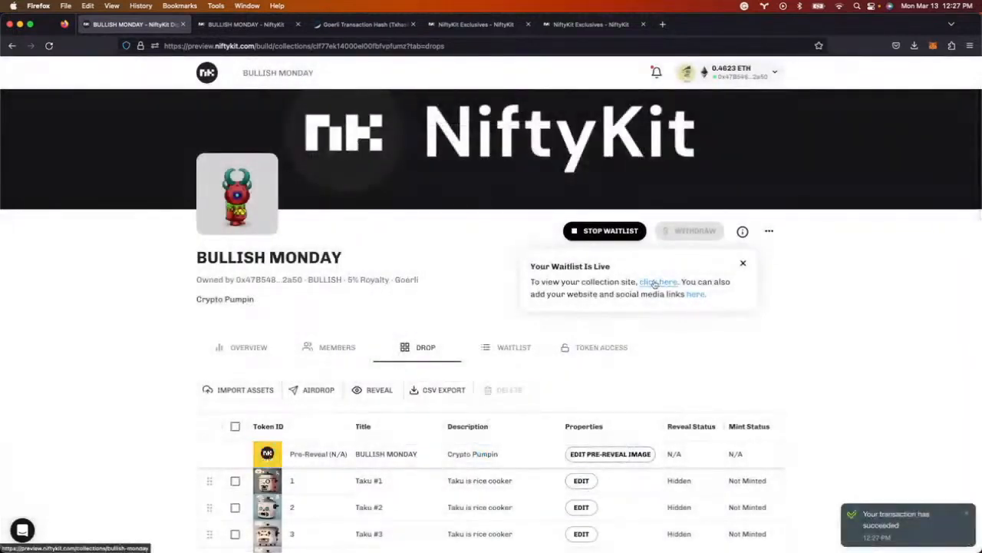
- Open the public collection site, then stop Bullish Monday's waitlist
left_click(658, 282)
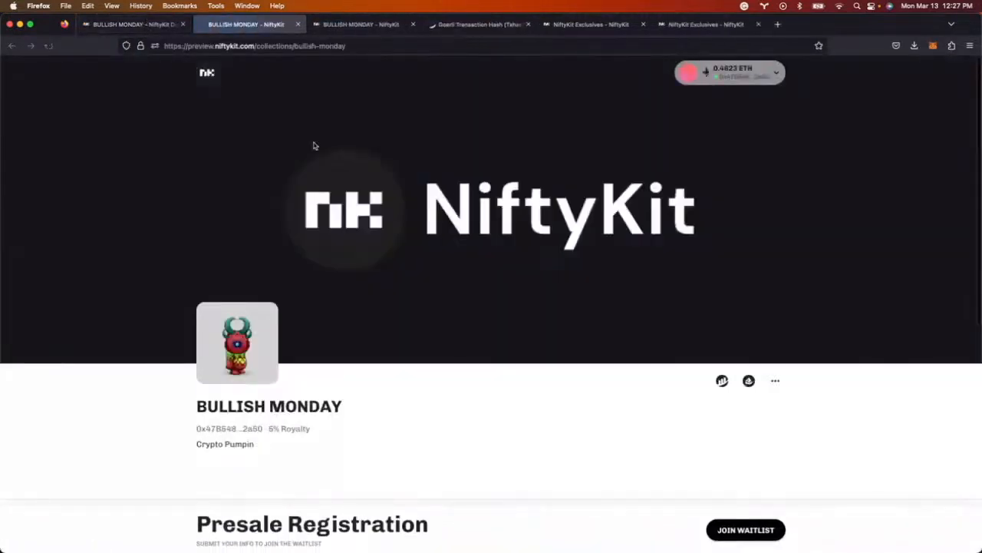
left_click(146, 25)
left_click(631, 232)
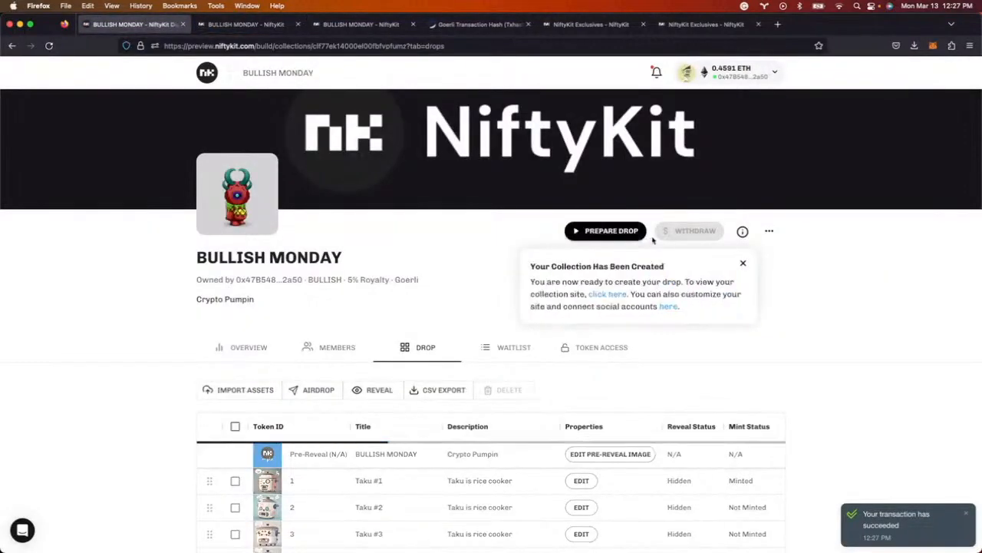
- View the public BULLISH MONDAY page showing 1 NFT minted
left_click(245, 23)
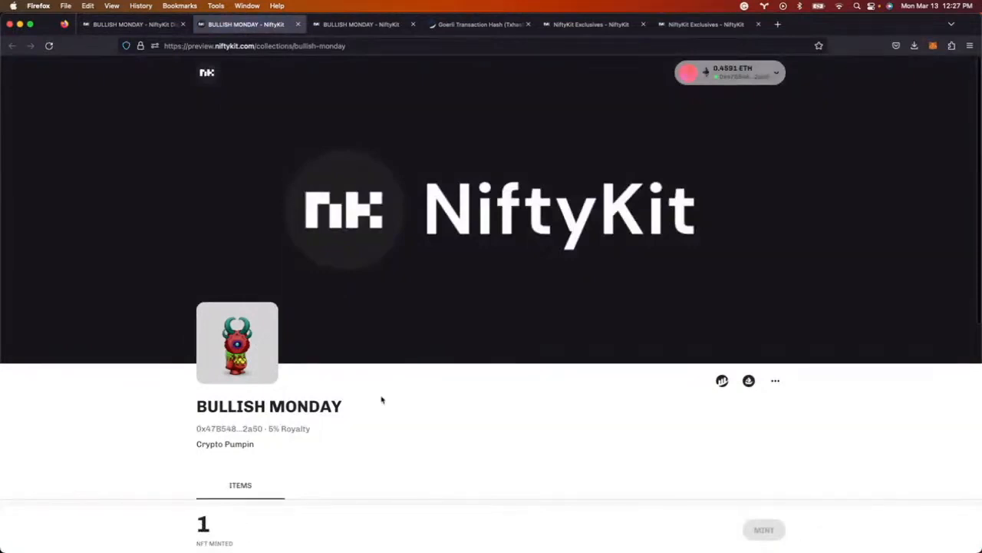
scroll(382, 399, "down", 5)
scroll(379, 401, "up", 1)
scroll(323, 318, "down", 1)
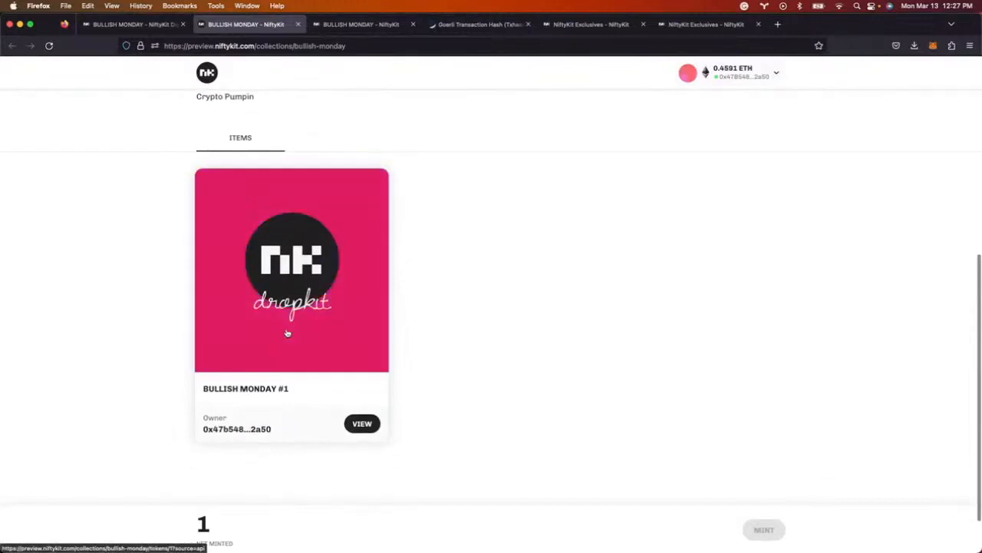
scroll(288, 330, "up", 5)
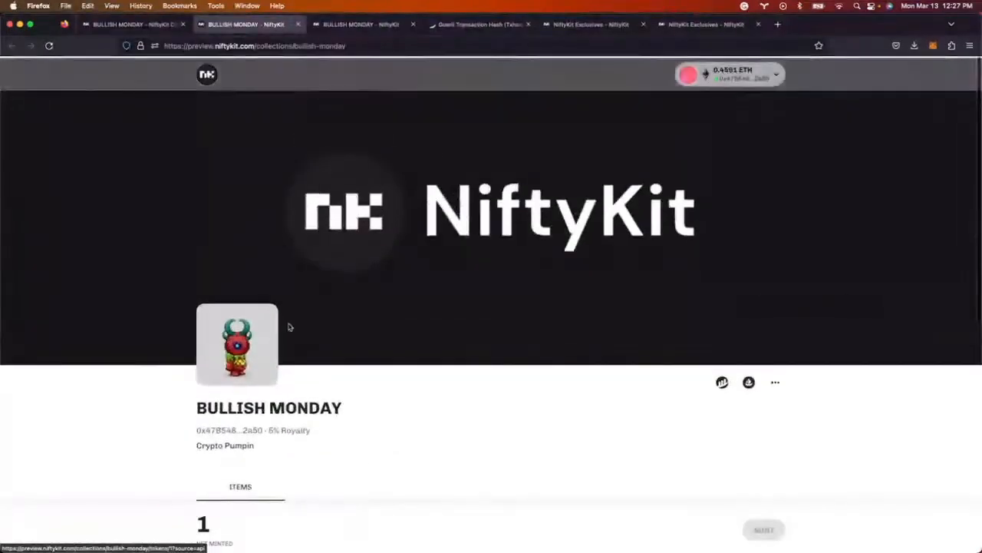
scroll(289, 327, "down", 5)
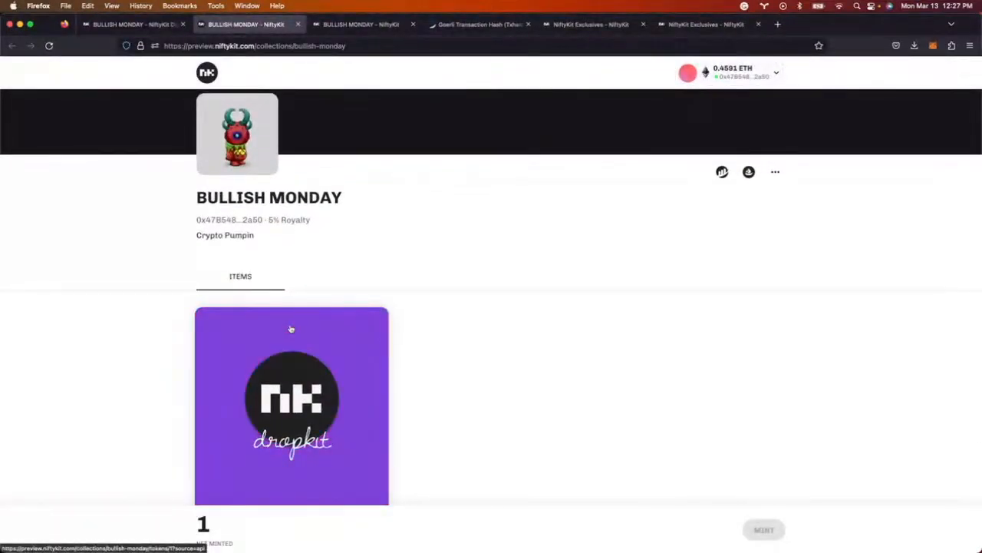
scroll(418, 366, "down", 1)
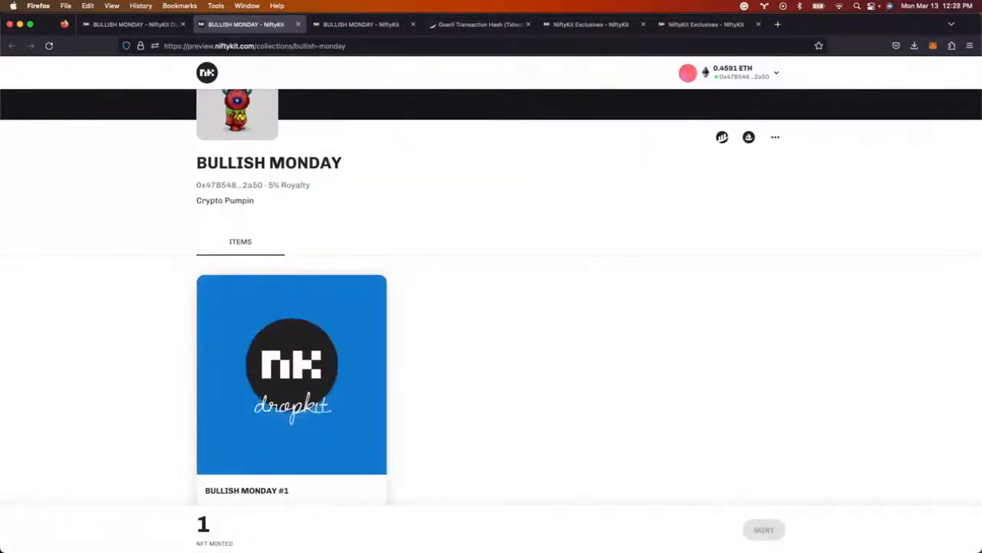
- Set up a presale of 1,000 NFTs at 0.05 ETH, max 10 per wallet and 10 per transaction
left_click(144, 25)
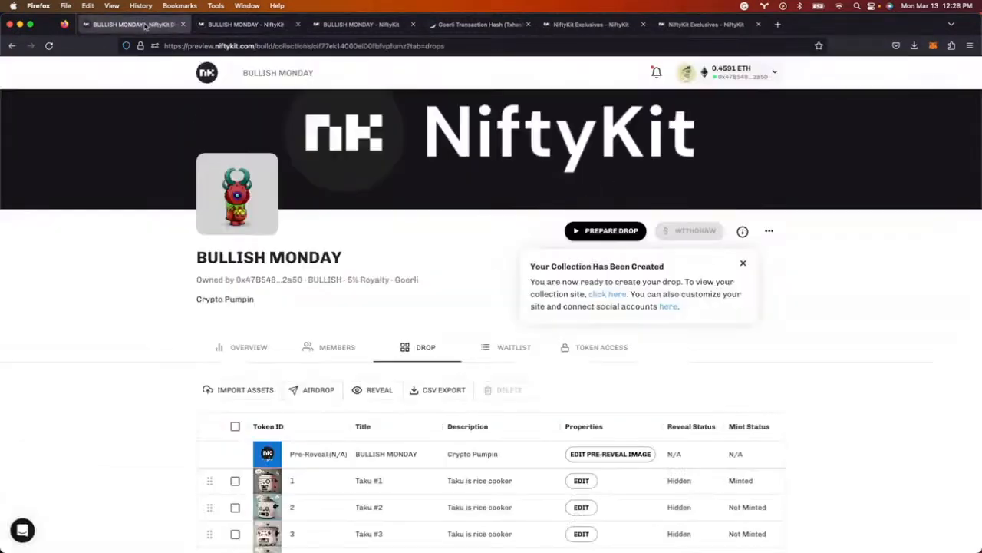
left_click(594, 231)
left_click(583, 289)
left_click(411, 211)
type("1")
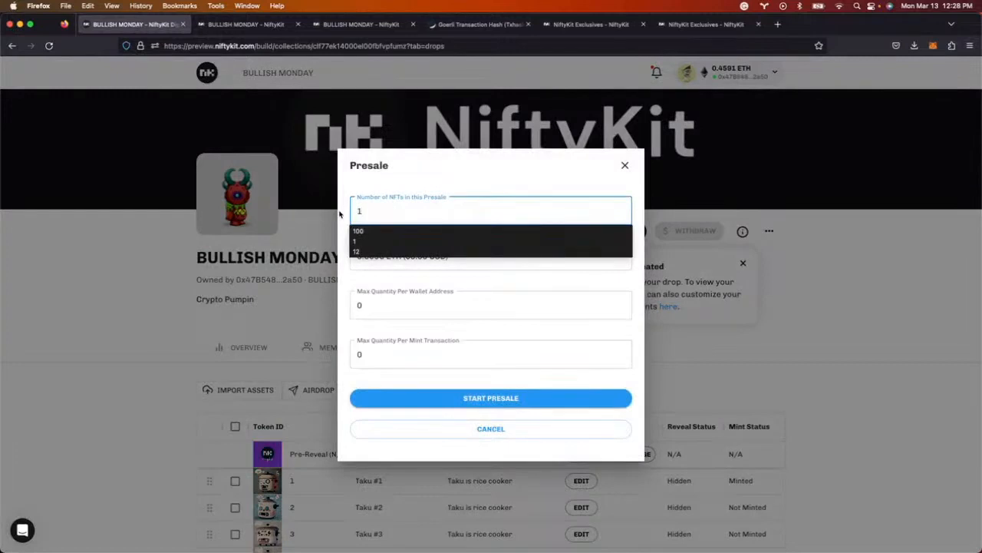
type(",000")
left_click(365, 258)
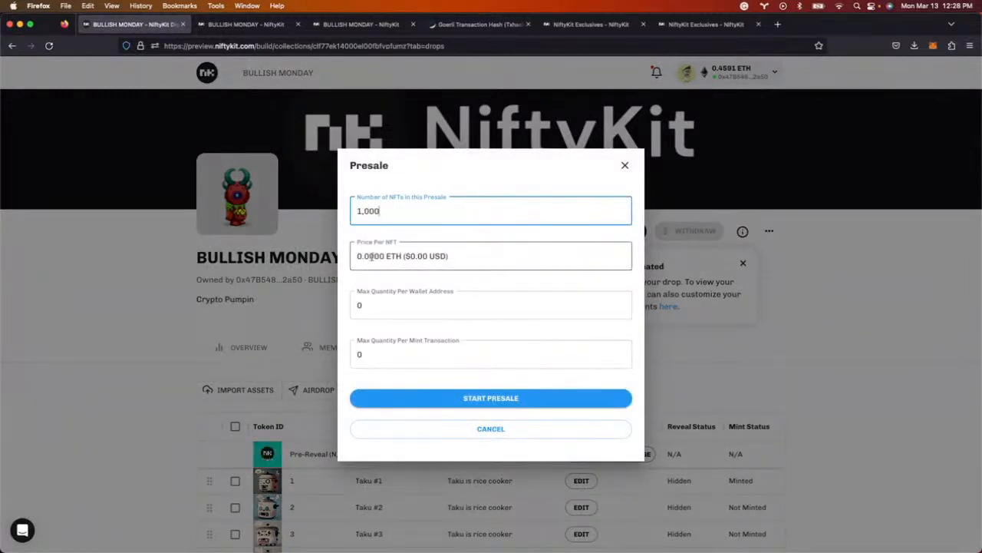
type("5")
left_click(410, 308)
type("10")
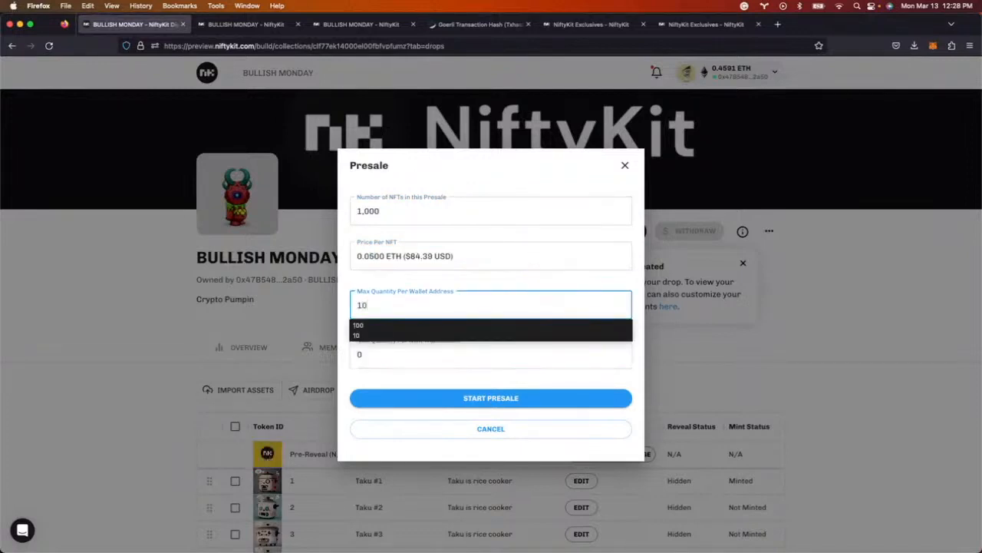
left_click_drag(385, 356, 350, 353)
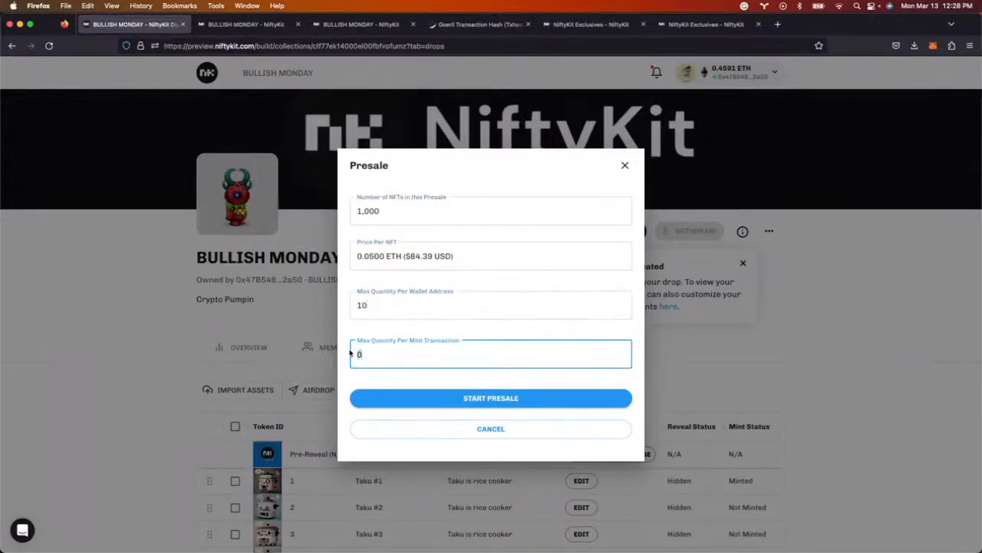
type("10")
- Start the presale, approve it in MetaMask, and return to the public site
left_click(467, 397)
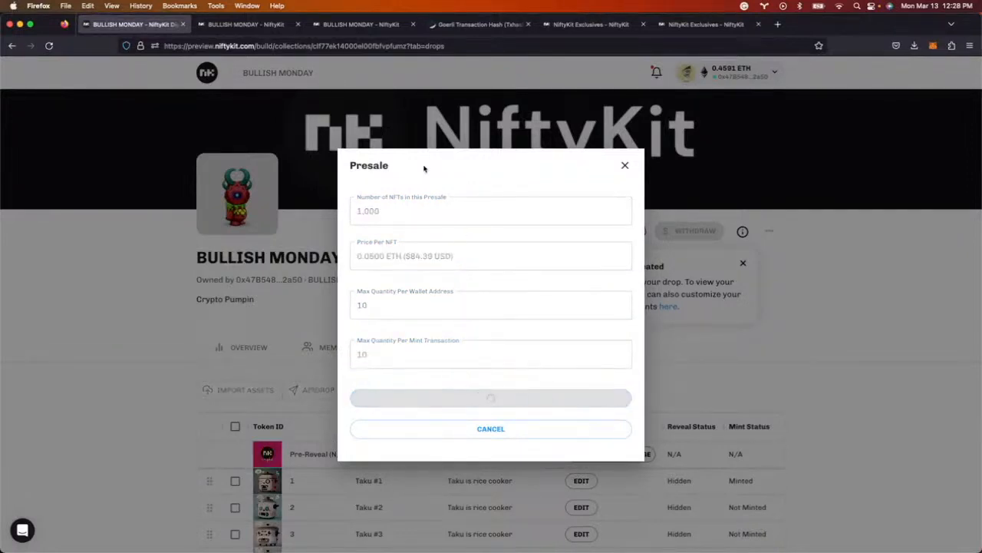
left_click(934, 302)
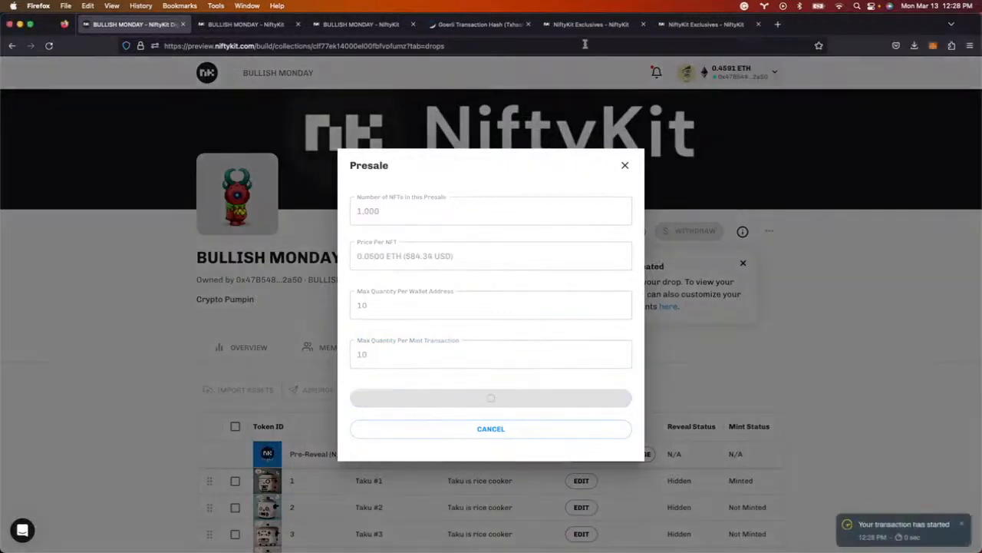
left_click(250, 30)
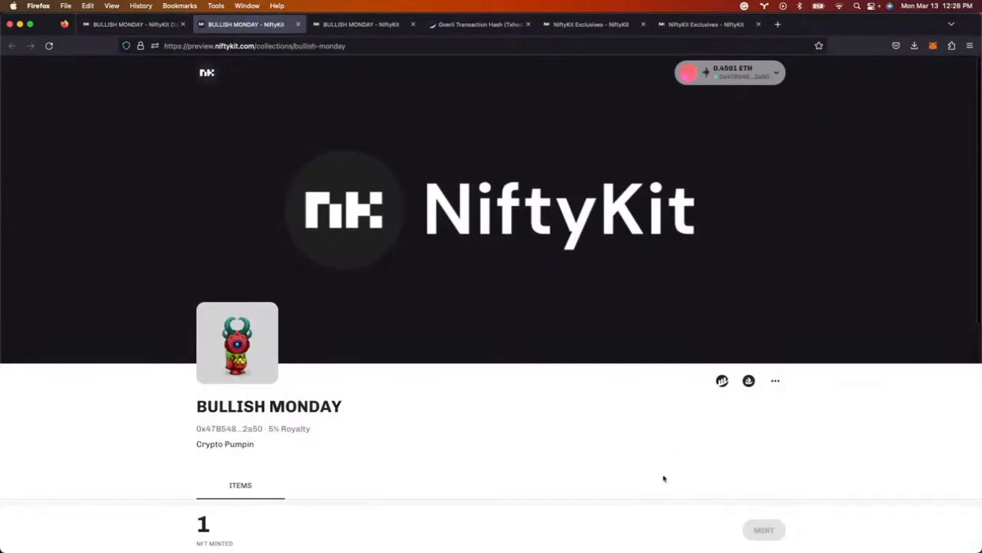
- Reload the public BULLISH MONDAY page and scroll down to its mint section
scroll(518, 340, "down", 3)
scroll(517, 337, "up", 3)
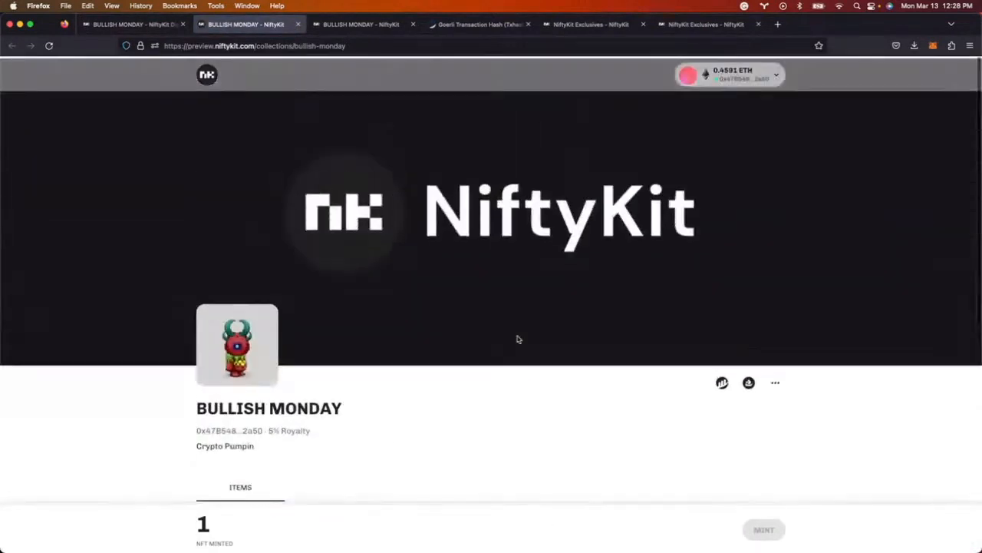
scroll(589, 443, "up", 1)
scroll(591, 445, "down", 1)
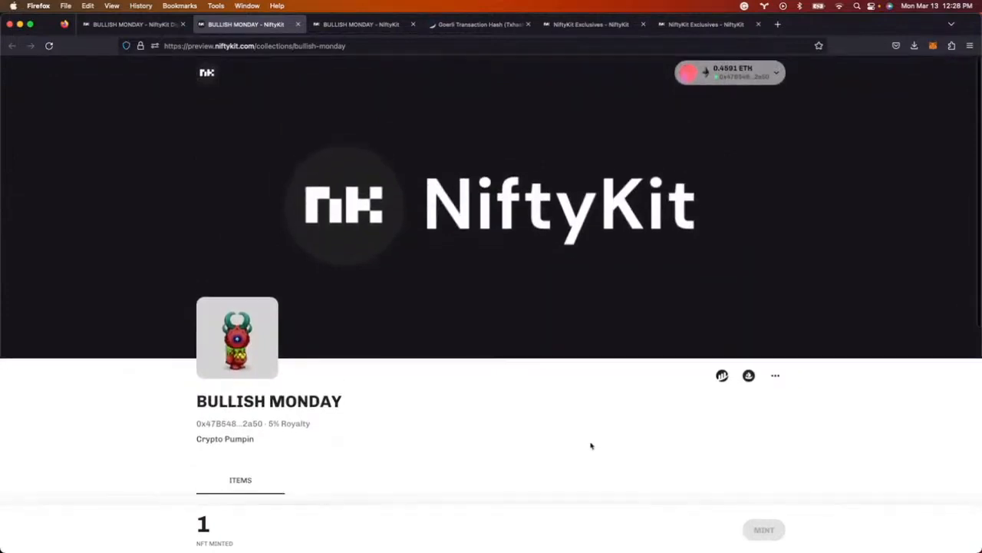
scroll(753, 521, "up", 1)
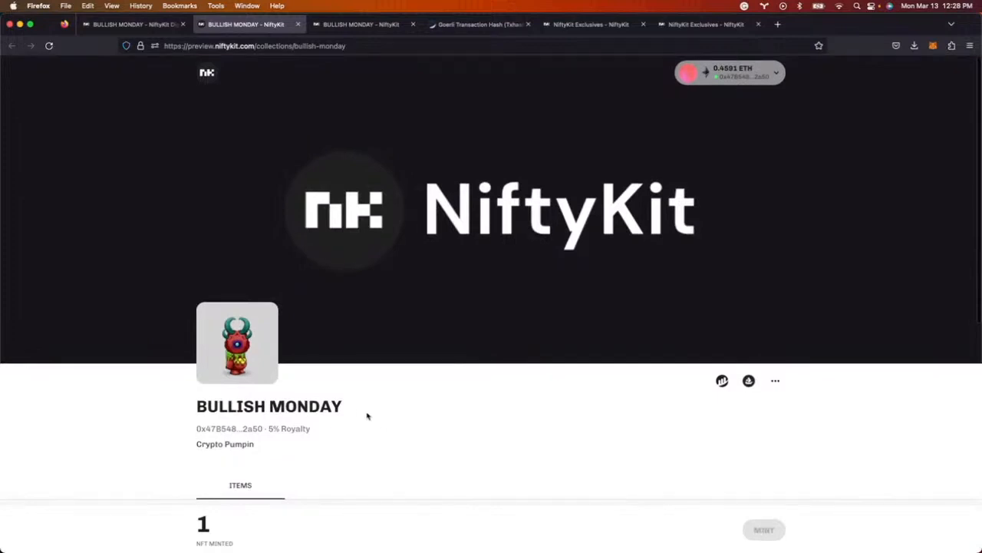
scroll(385, 413, "down", 4)
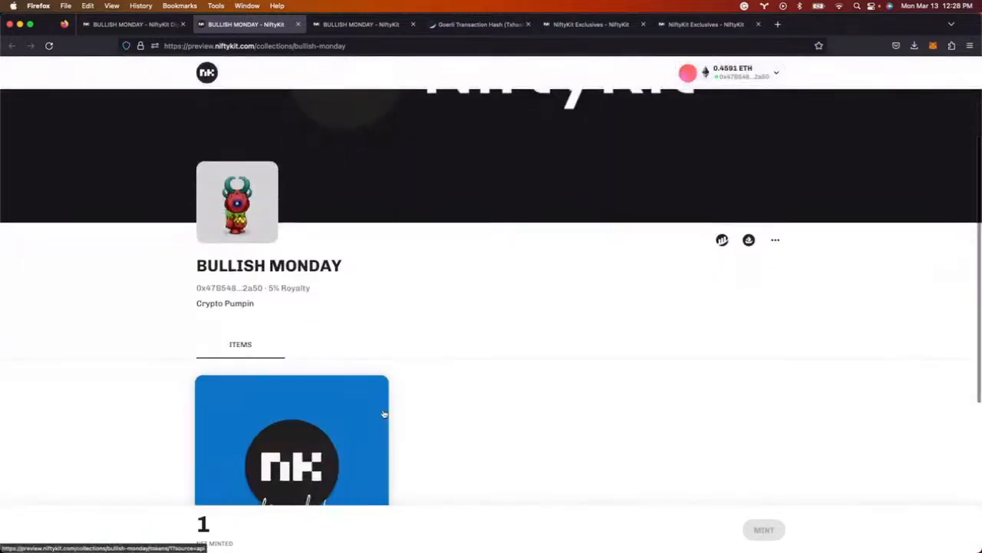
scroll(381, 414, "up", 3)
left_click(49, 46)
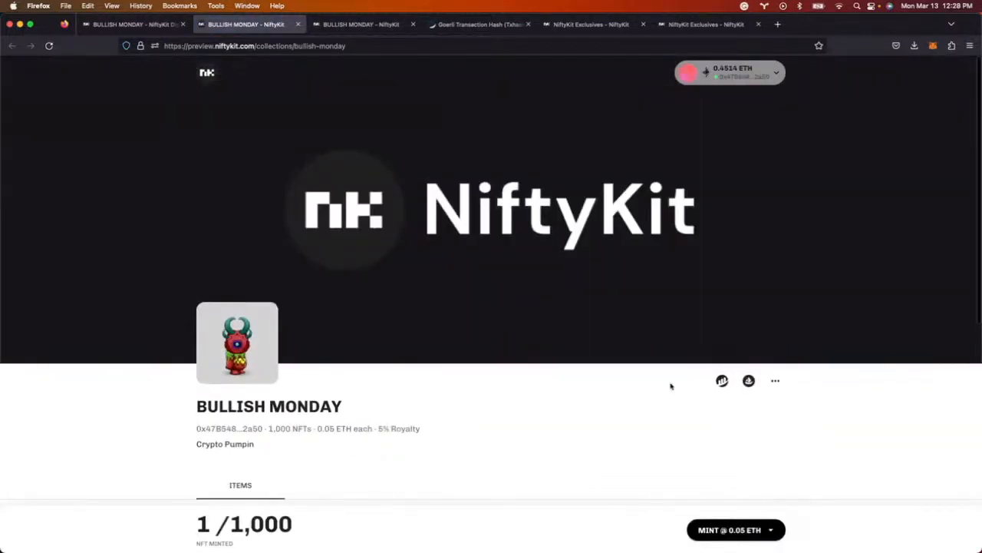
scroll(671, 386, "down", 1)
scroll(463, 443, "down", 5)
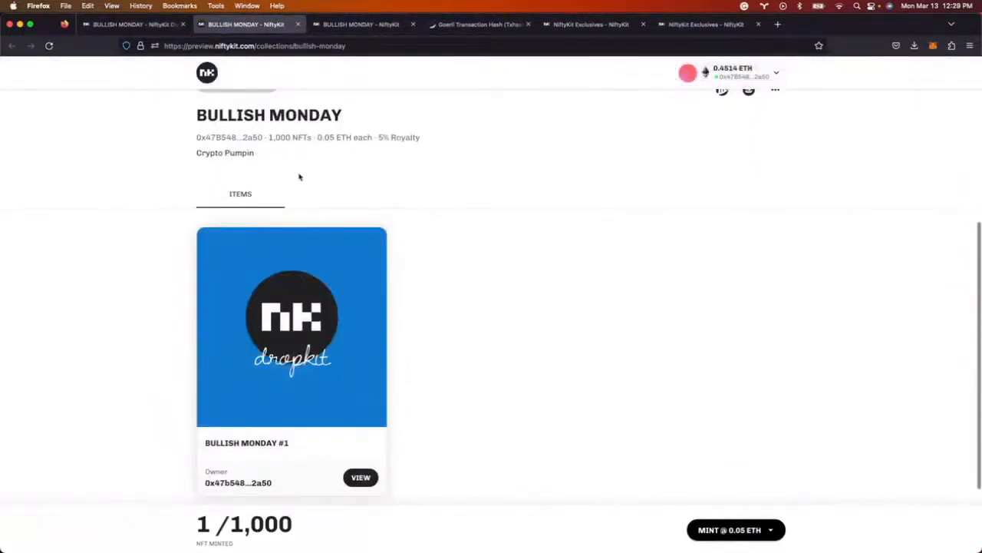
- Mint one NFT for 0.05 GoerliETH after a 5-NFT attempt exceeds the wallet limit, then show the waitlist
left_click(771, 530)
left_click(715, 430)
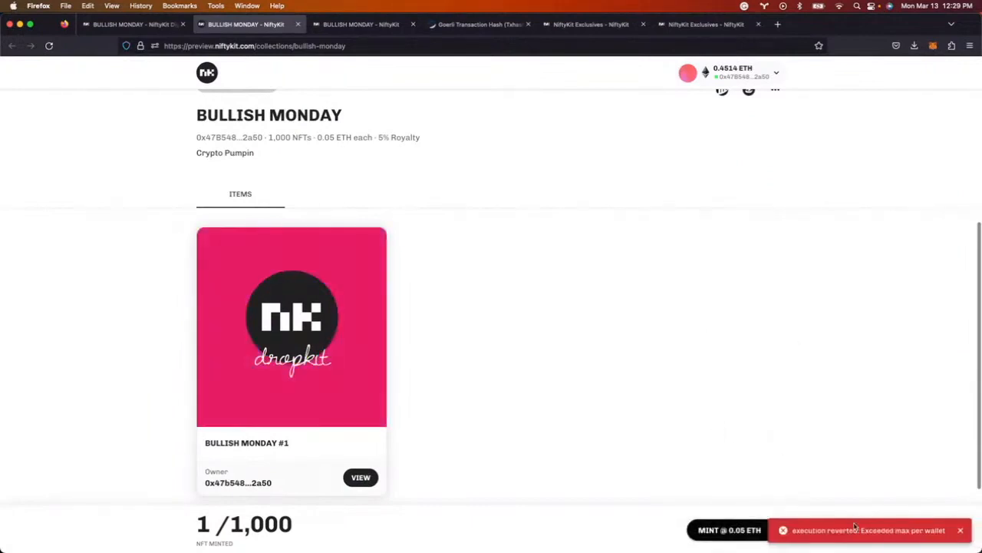
left_click(963, 531)
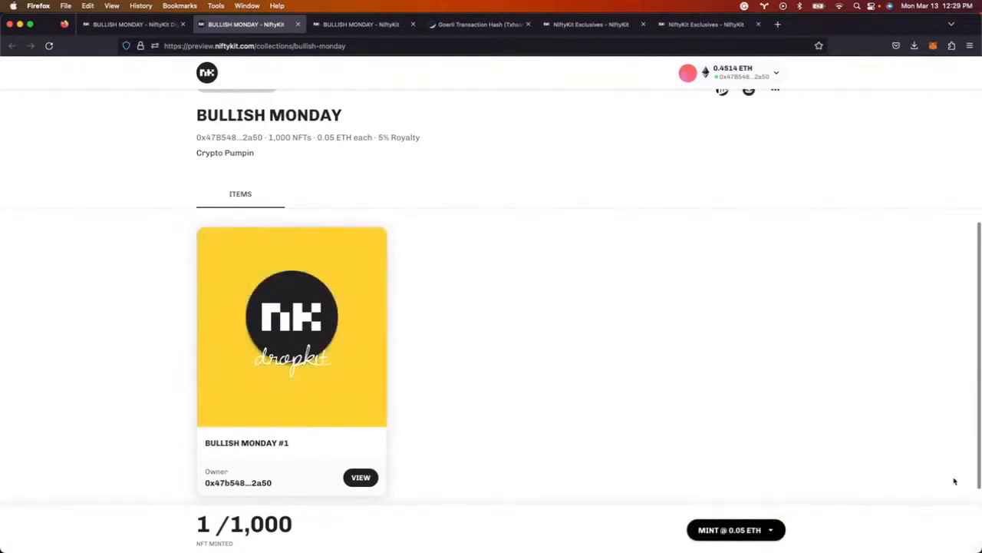
left_click(735, 528)
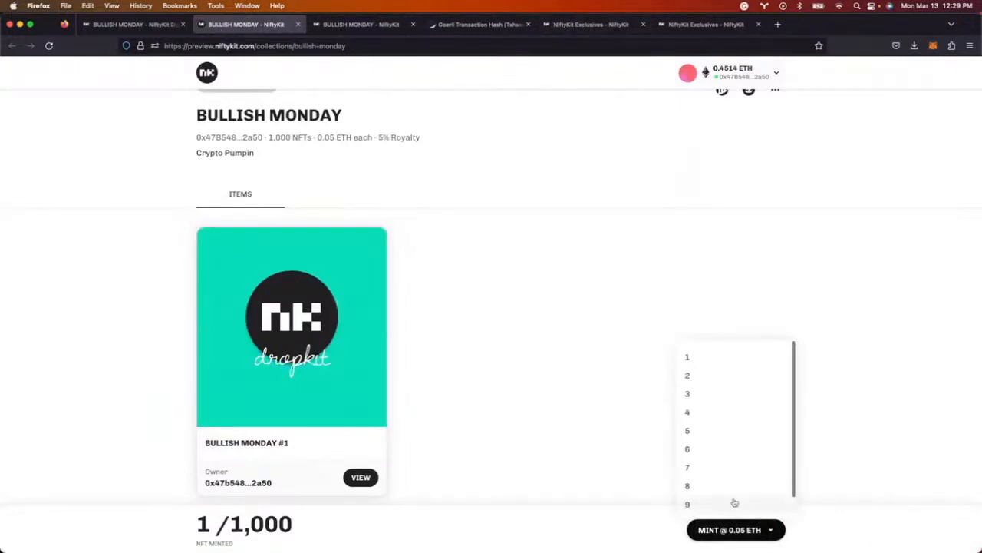
left_click(720, 363)
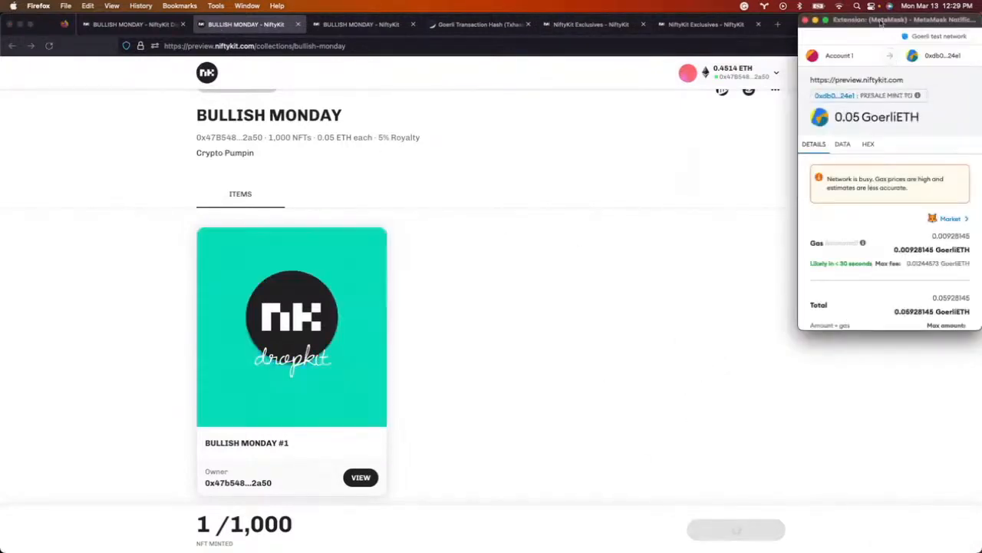
scroll(921, 230, "down", 2)
left_click(933, 310)
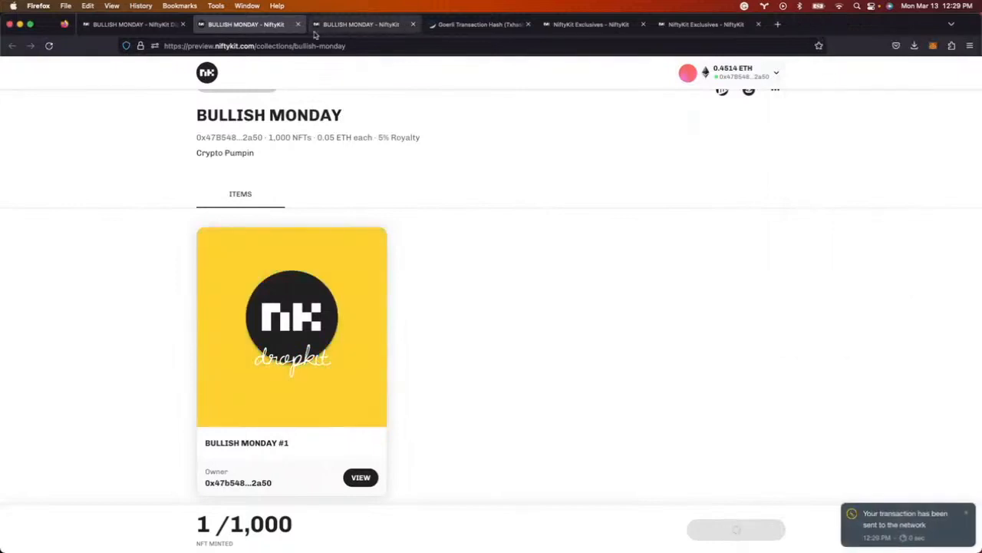
left_click(130, 24)
left_click(537, 347)
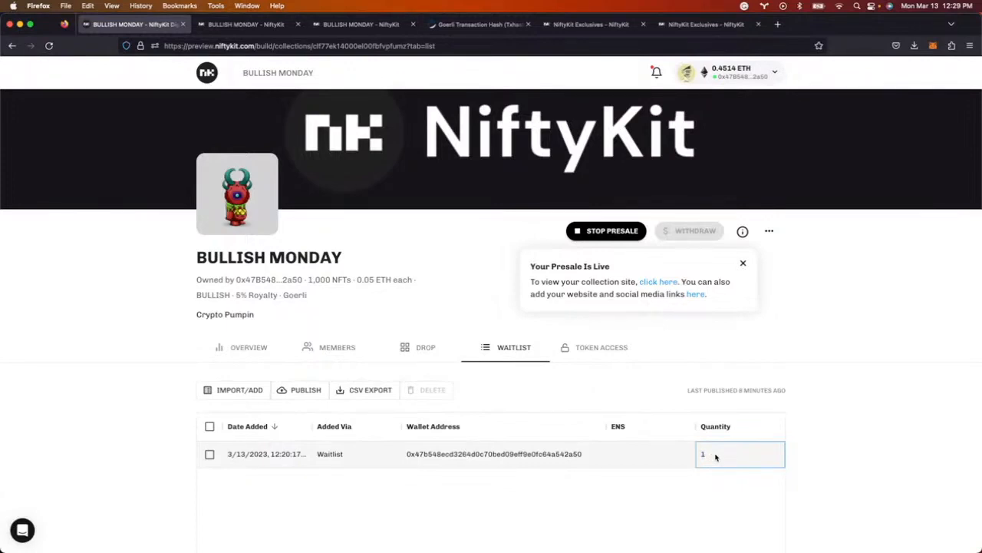
- Refresh the BULLISH MONDAY overview and withdraw its 0.045 ETH balance, approving it in MetaMask
scroll(234, 316, "up", 1)
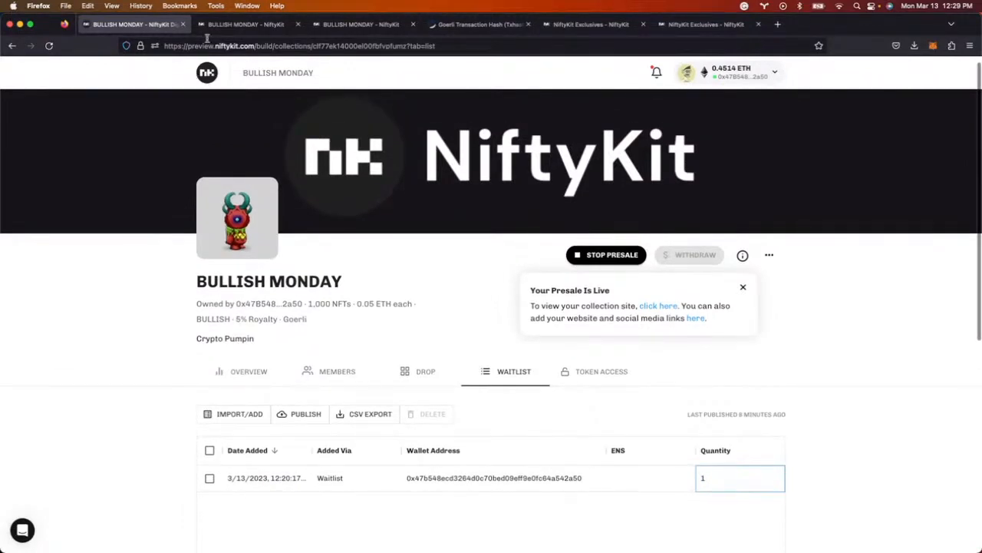
left_click(247, 371)
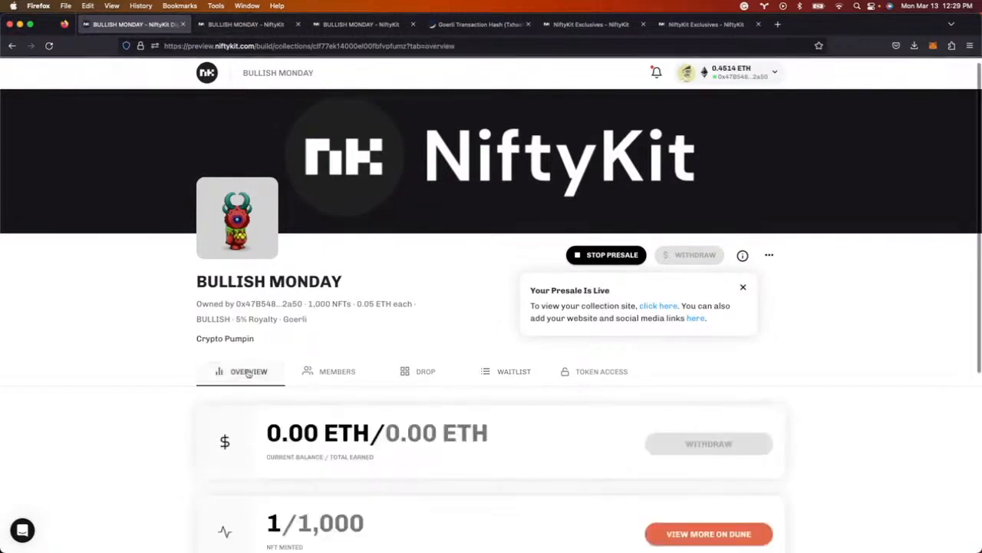
left_click(49, 46)
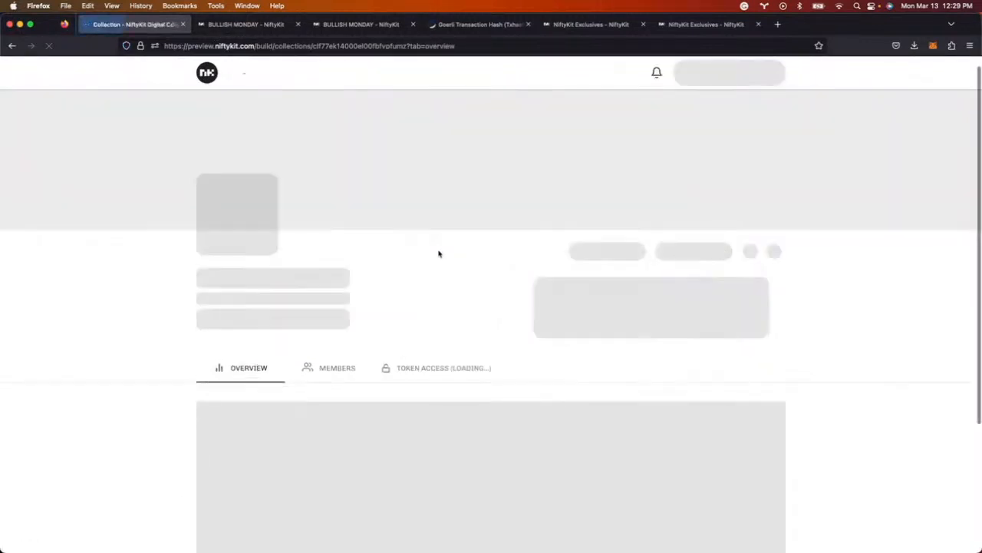
scroll(439, 253, "down", 5)
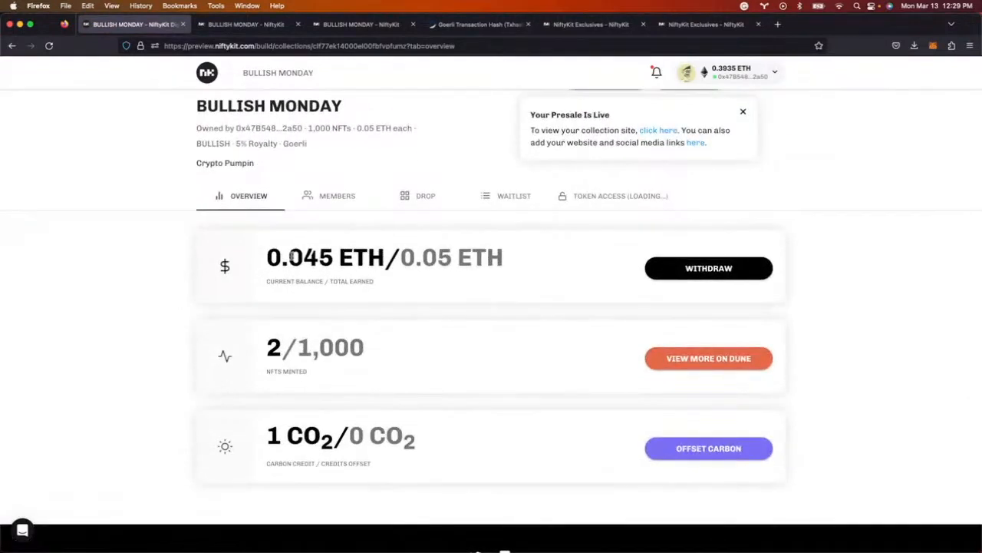
left_click(700, 271)
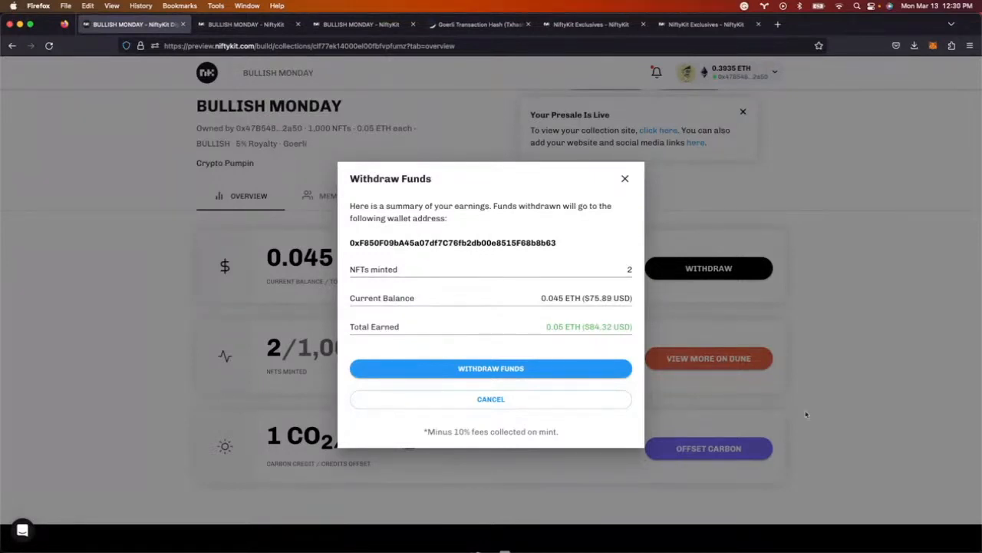
left_click(499, 371)
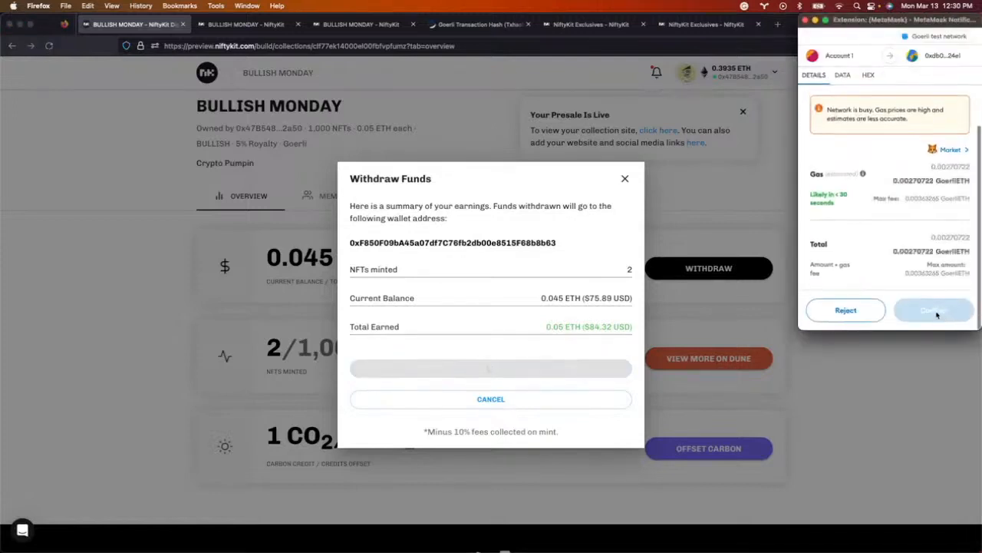
left_click(937, 311)
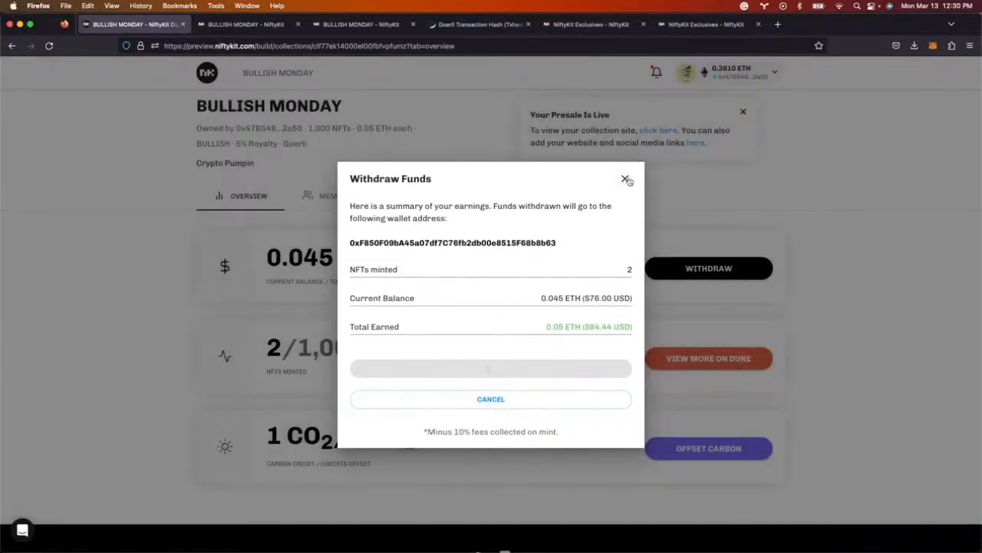
left_click(626, 179)
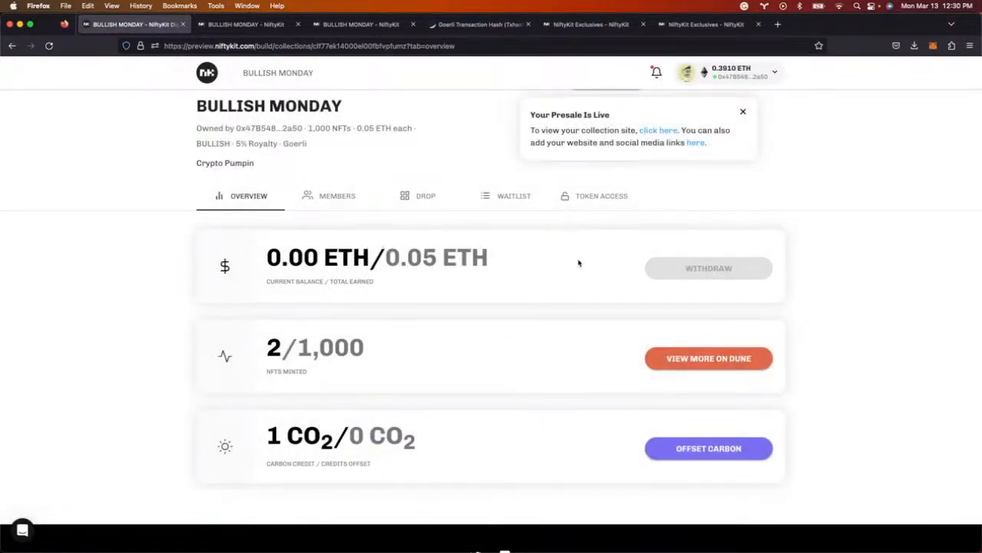
scroll(545, 309, "up", 2)
scroll(398, 326, "up", 5)
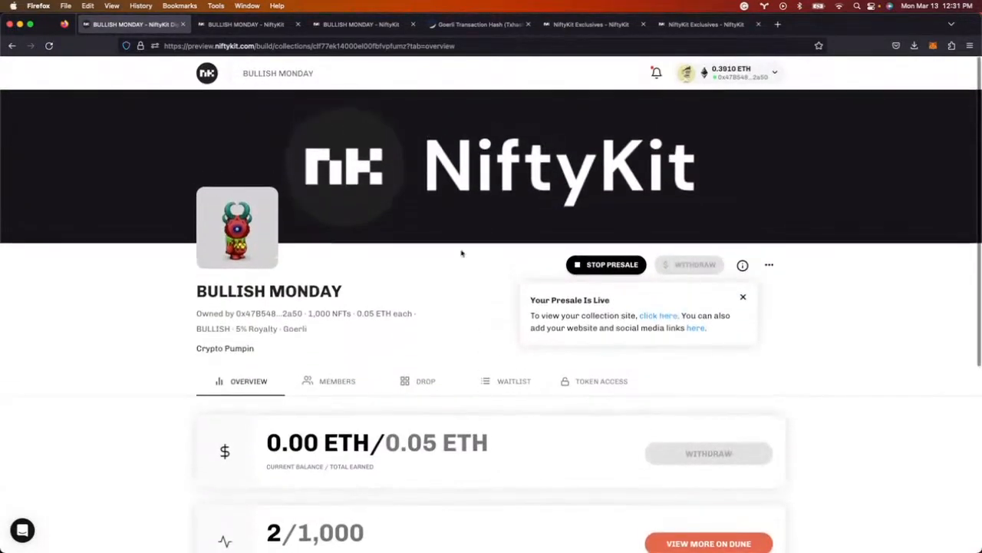
- Show the account's revenue splits and expand WAGMI to review its recipients' shares
left_click(204, 75, "super")
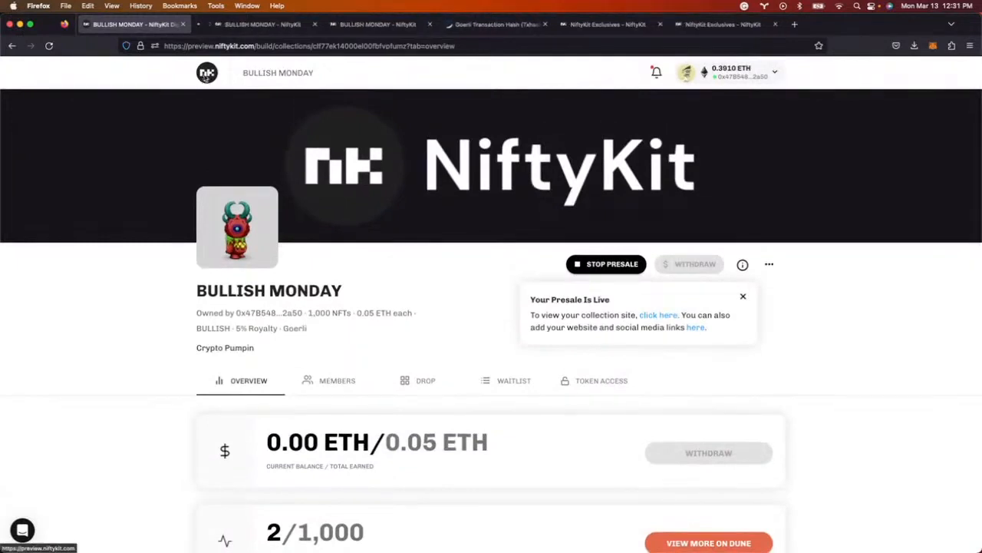
left_click(244, 25)
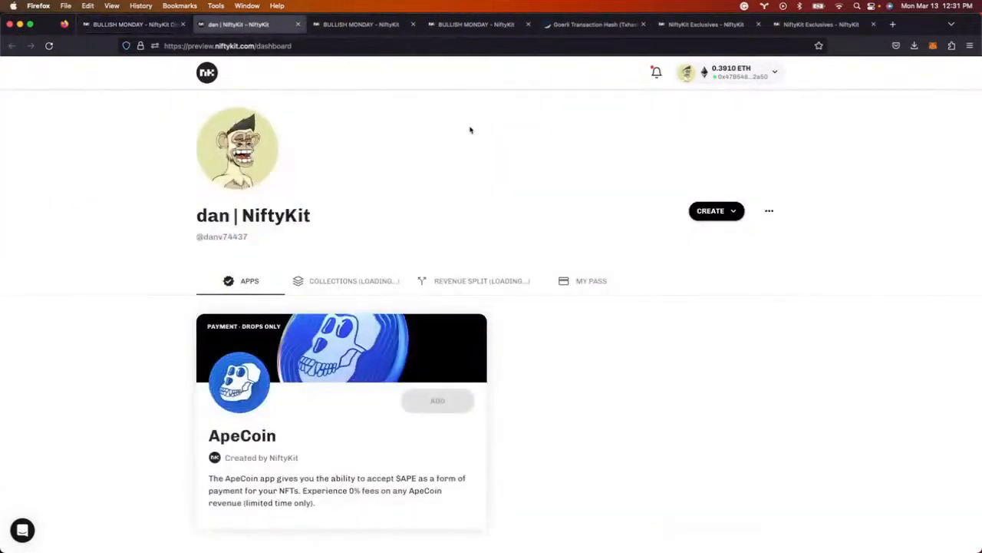
left_click(457, 281)
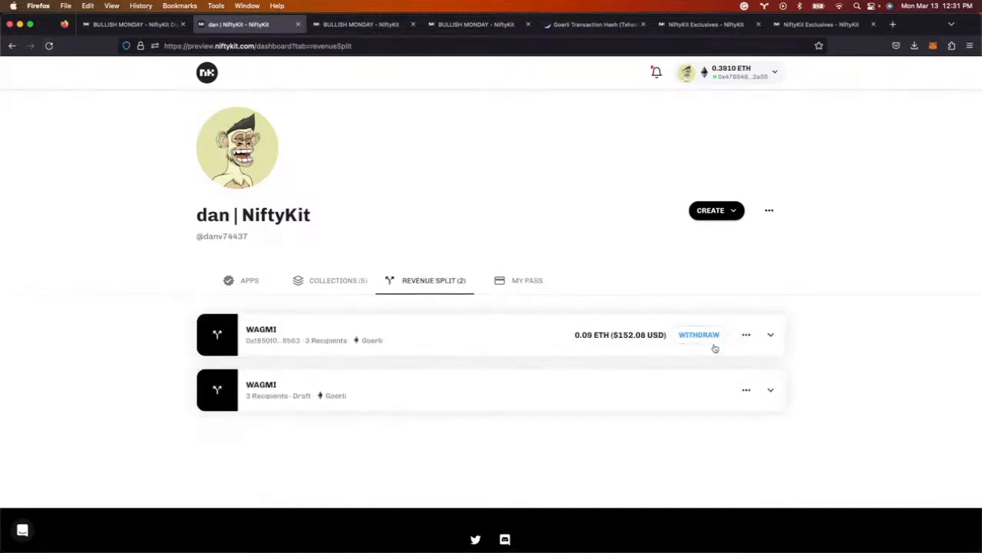
left_click(771, 334)
scroll(862, 375, "down", 1)
scroll(862, 375, "down", 3)
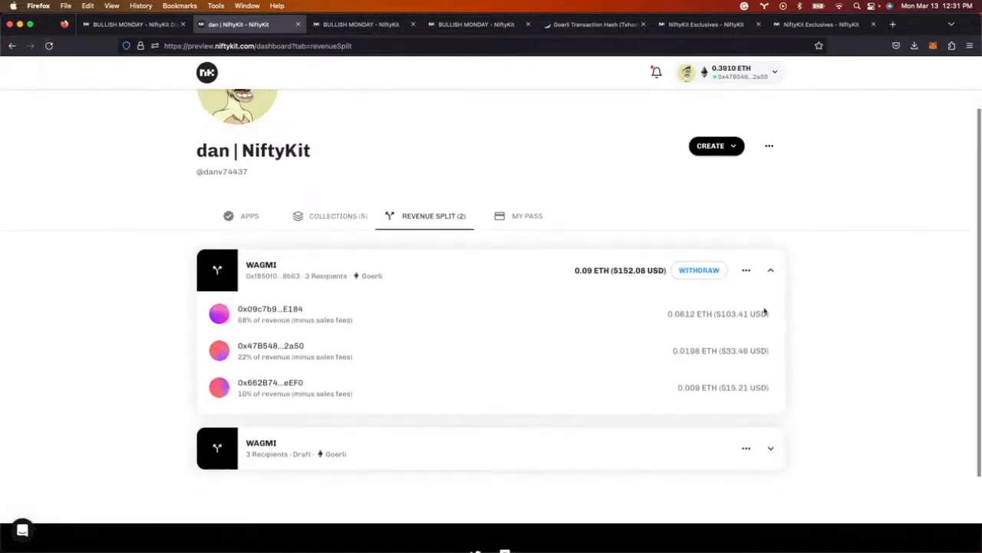
left_click_drag(247, 319, 237, 323)
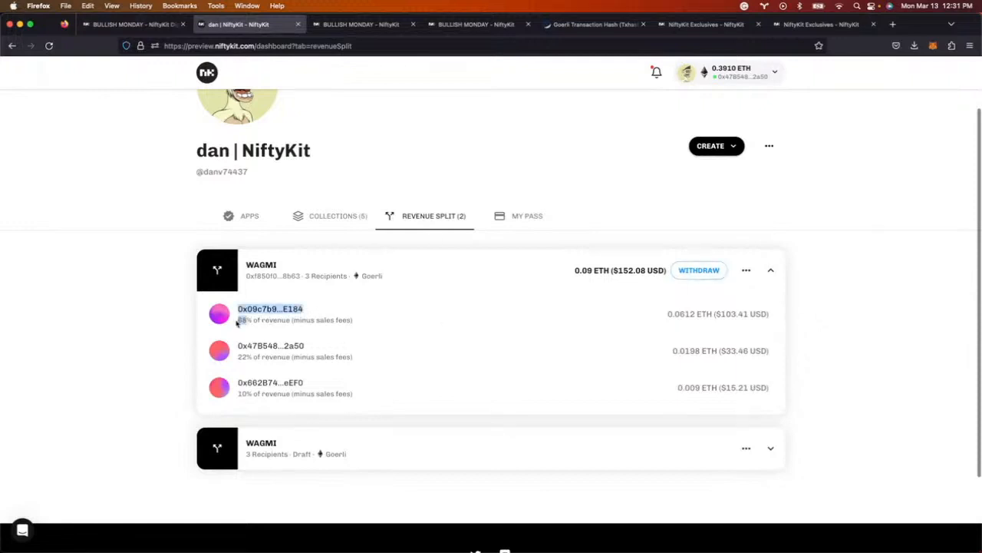
triple_click(725, 314)
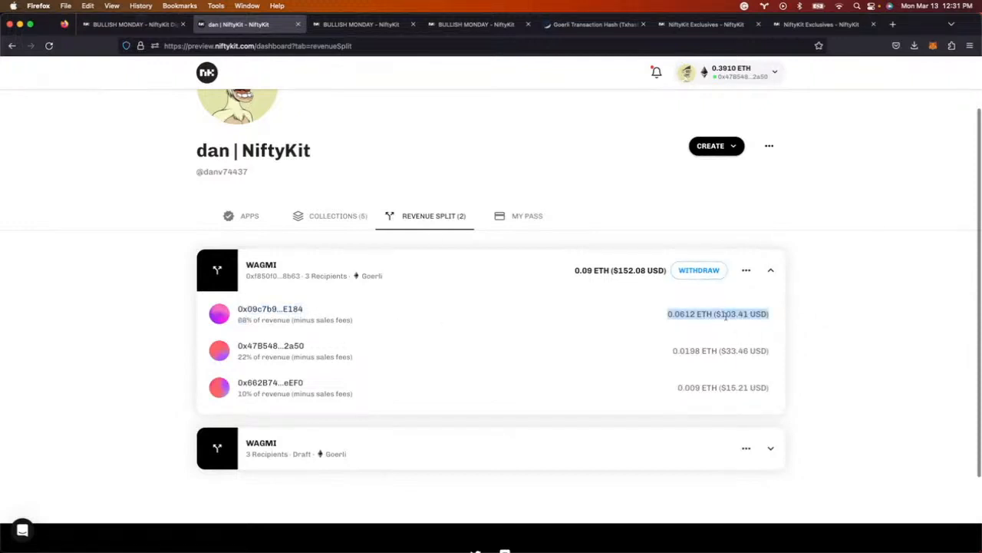
triple_click(715, 352)
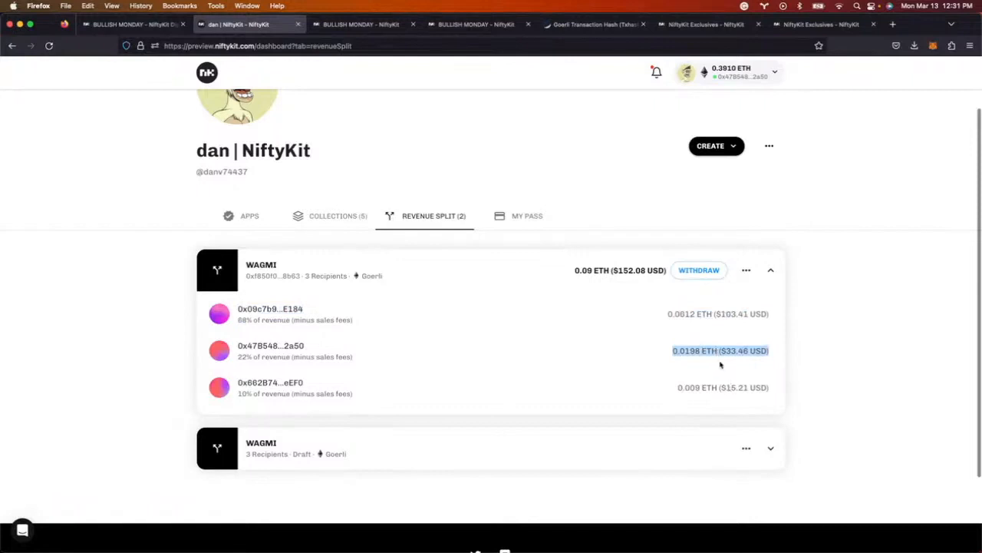
left_click(705, 284)
- Withdraw the WAGMI split funds via MetaMask and check the 22% recipient now reads 0.00 ETH
left_click(701, 274)
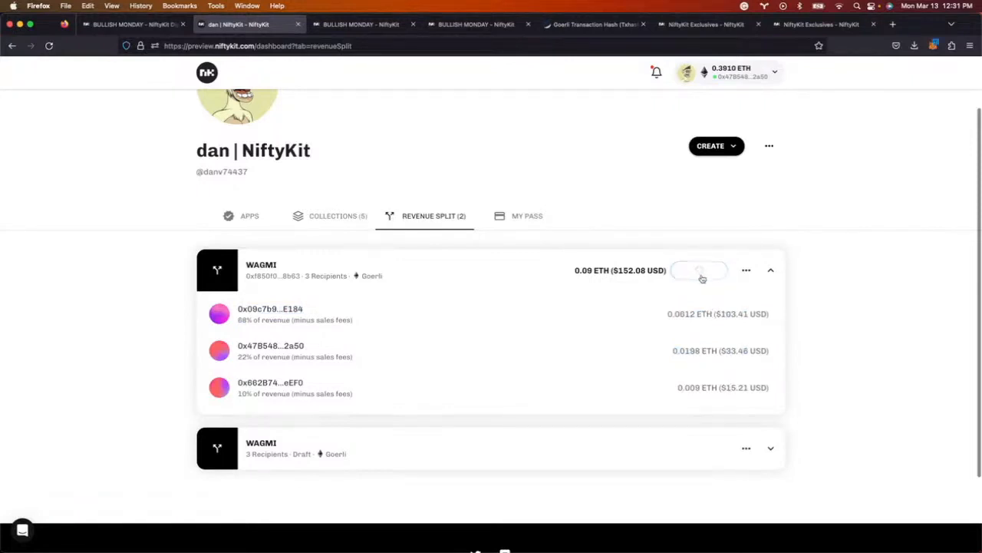
left_click(932, 307)
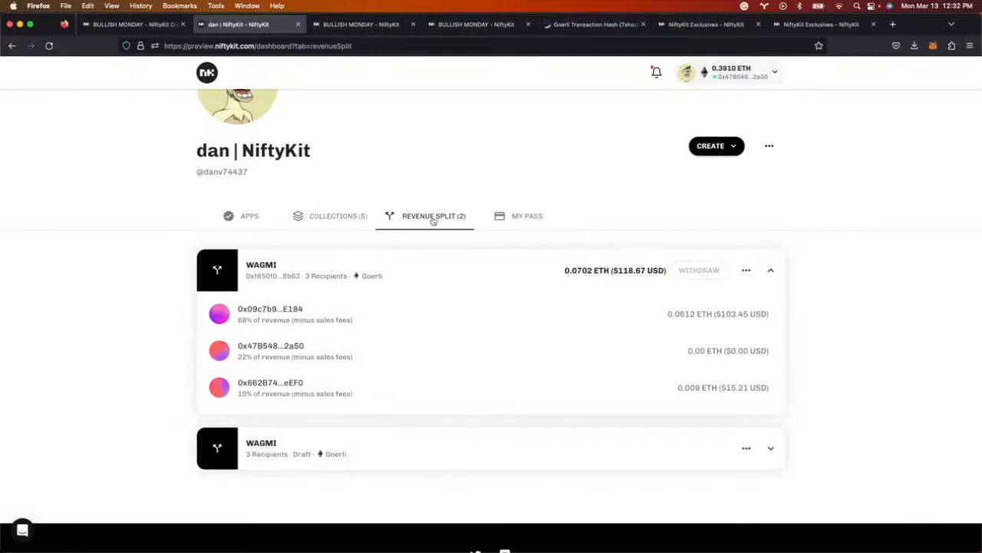
left_click_drag(773, 354, 242, 358)
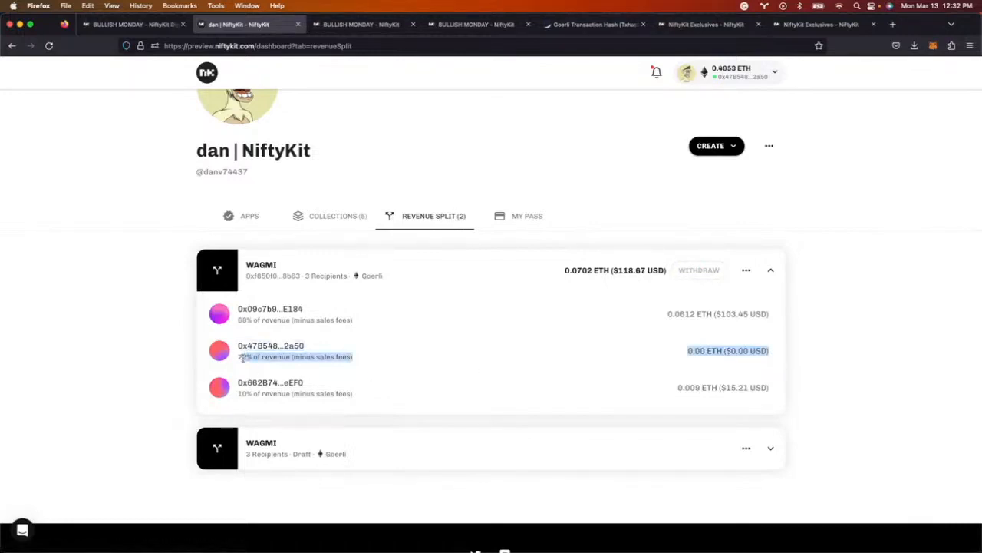
triple_click(707, 352)
triple_click(696, 388)
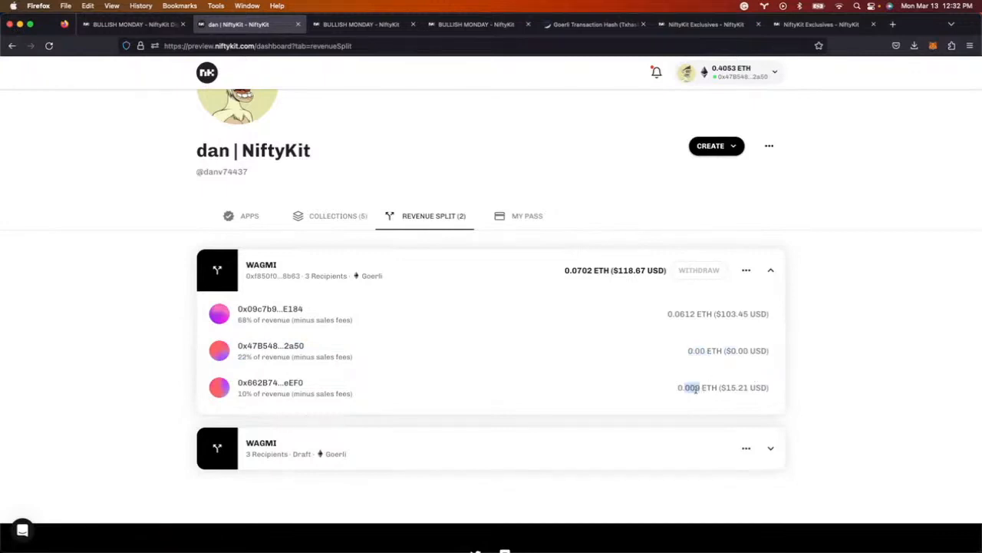
triple_click(718, 314)
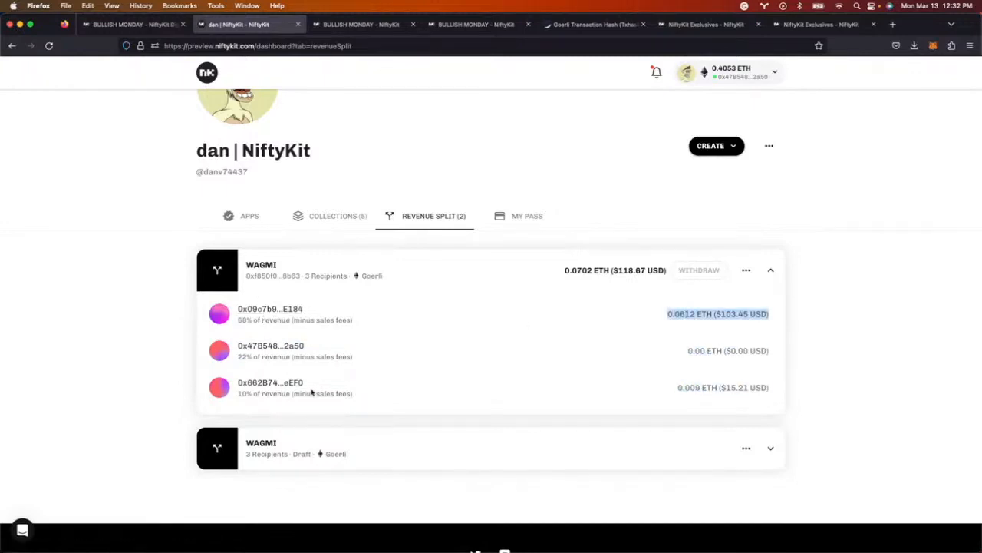
left_click(300, 25)
scroll(385, 340, "down", 1)
scroll(407, 368, "up", 1)
left_click(426, 382)
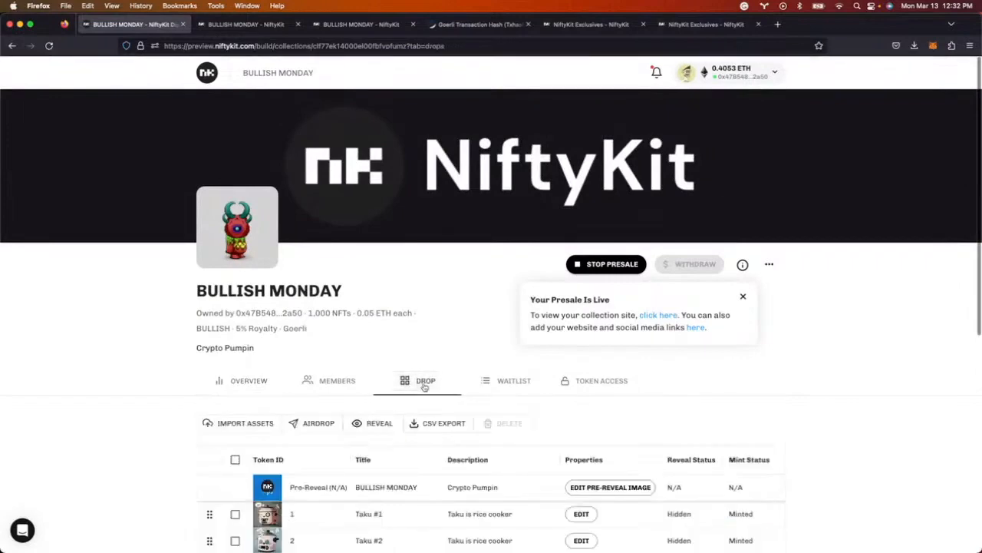
scroll(423, 386, "down", 5)
left_click(319, 239)
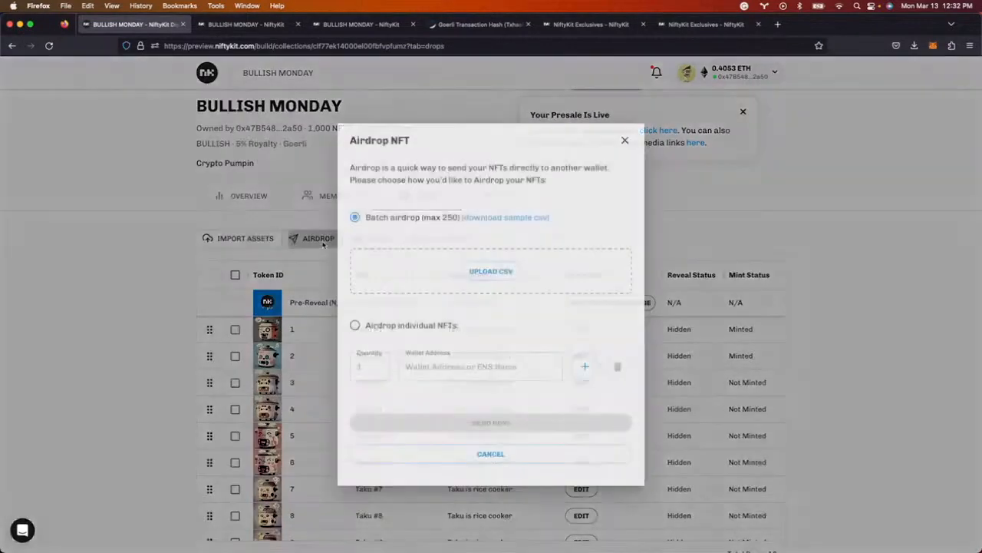
left_click(369, 367)
type("10")
left_click(487, 376)
key("super+v")
left_click(536, 424)
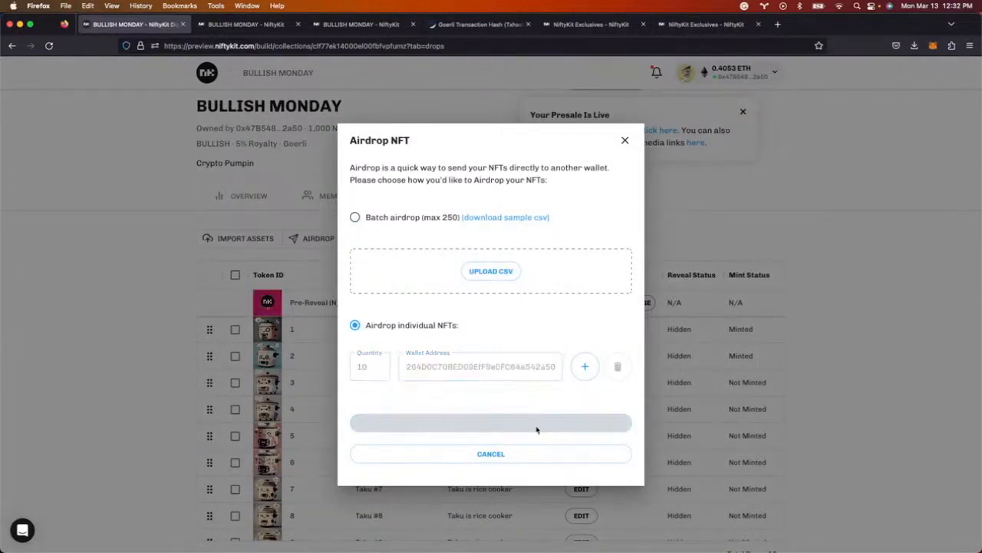
scroll(932, 291, "down", 3)
left_click(933, 309)
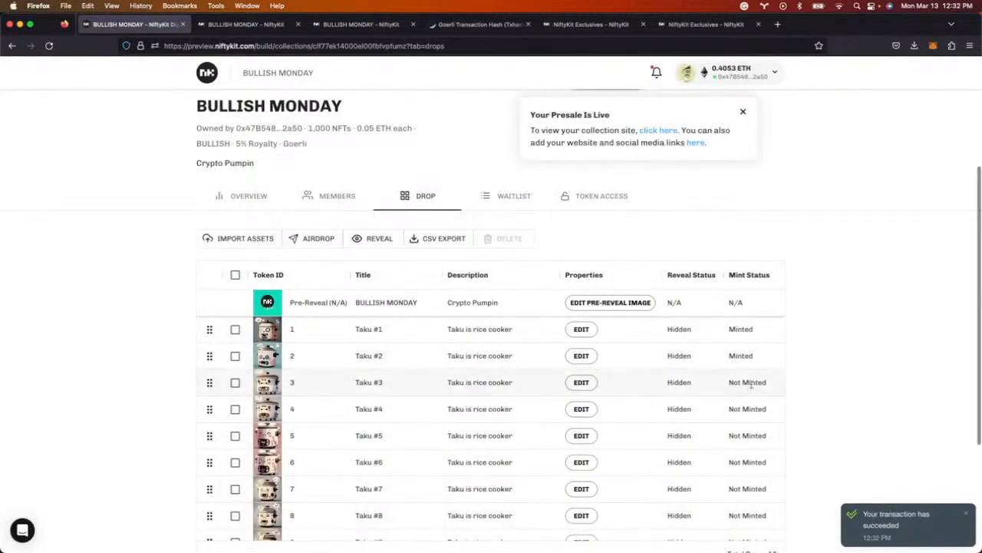
scroll(752, 380, "up", 1)
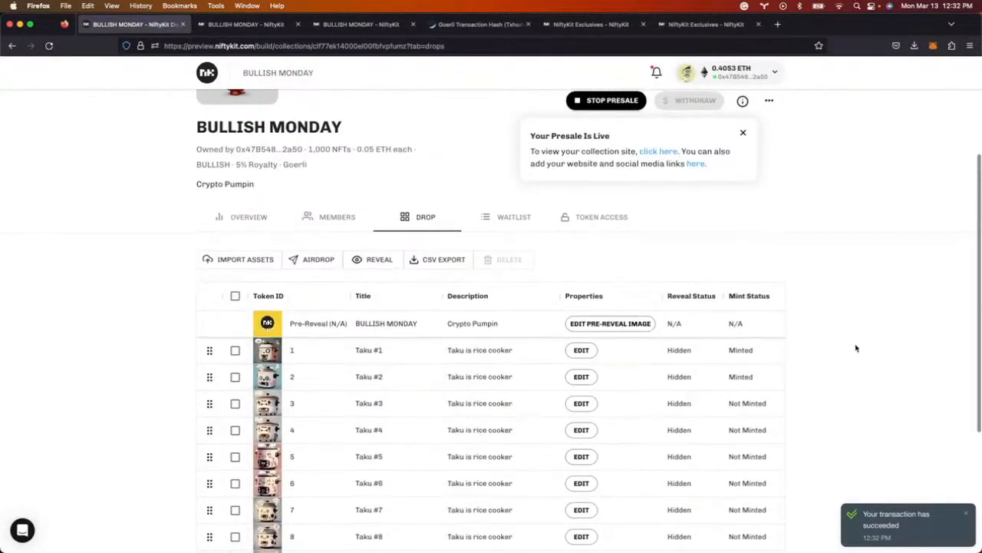
left_click(224, 27)
left_click(505, 316)
scroll(505, 315, "down", 12)
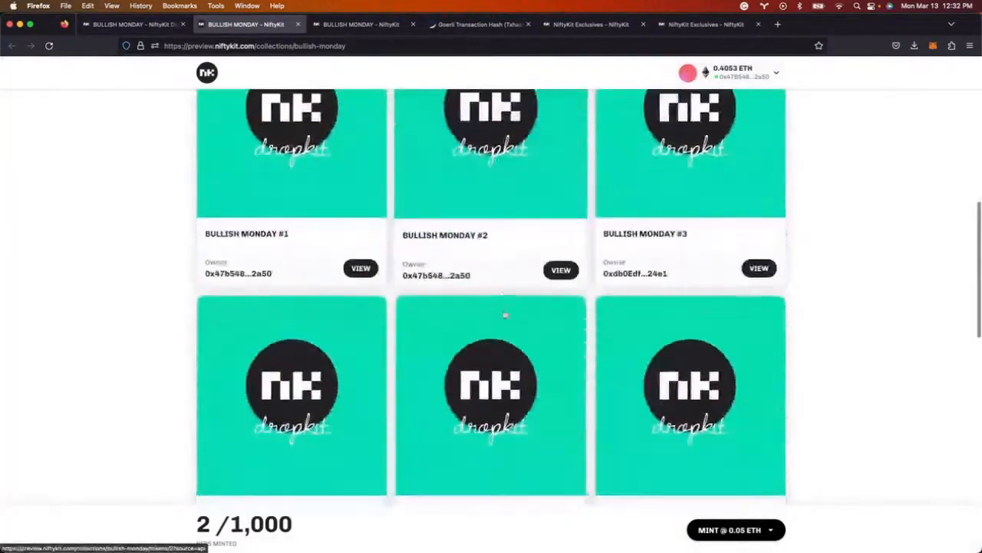
scroll(499, 315, "up", 10)
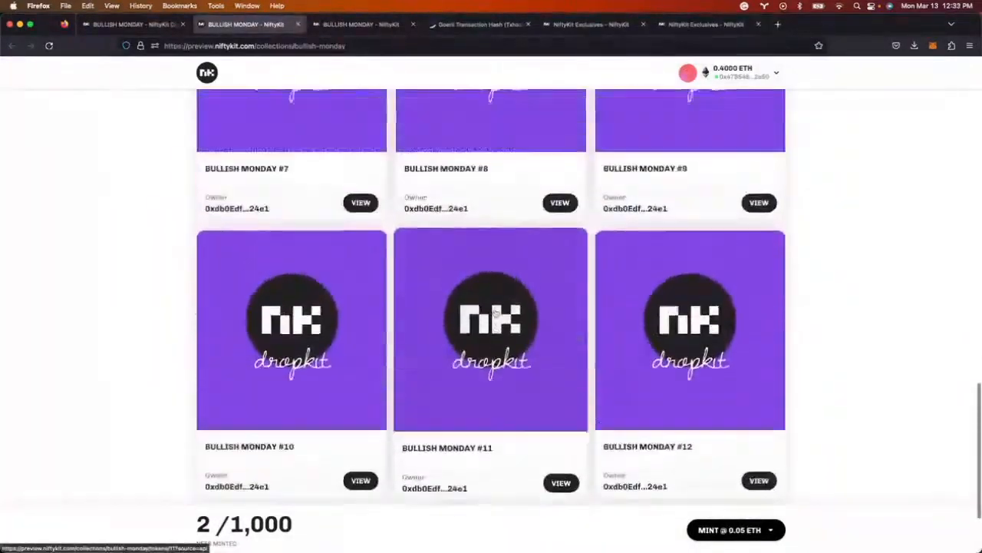
scroll(319, 301, "up", 5)
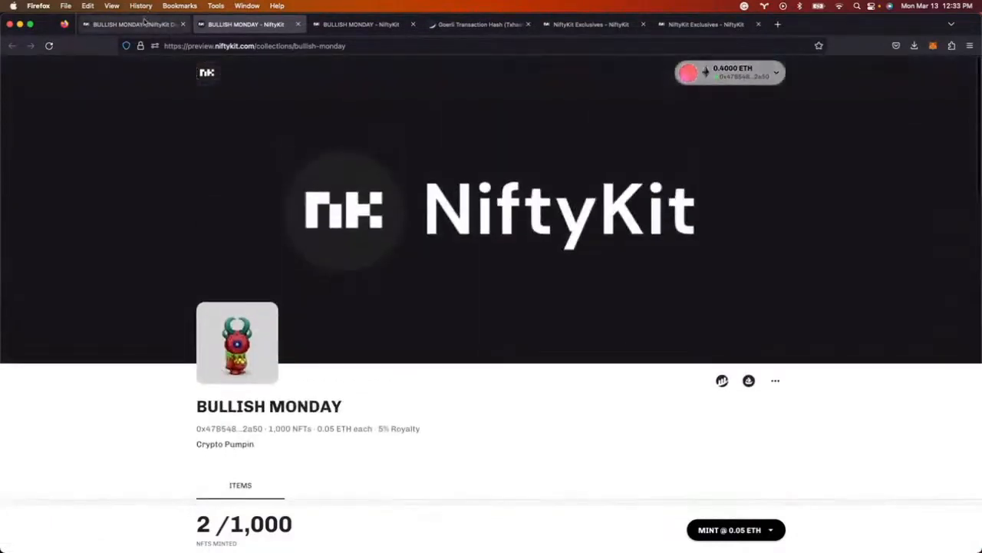
- Select all ten tokens in the BULLISH MONDAY drop table and open the Reveal options
left_click(132, 24)
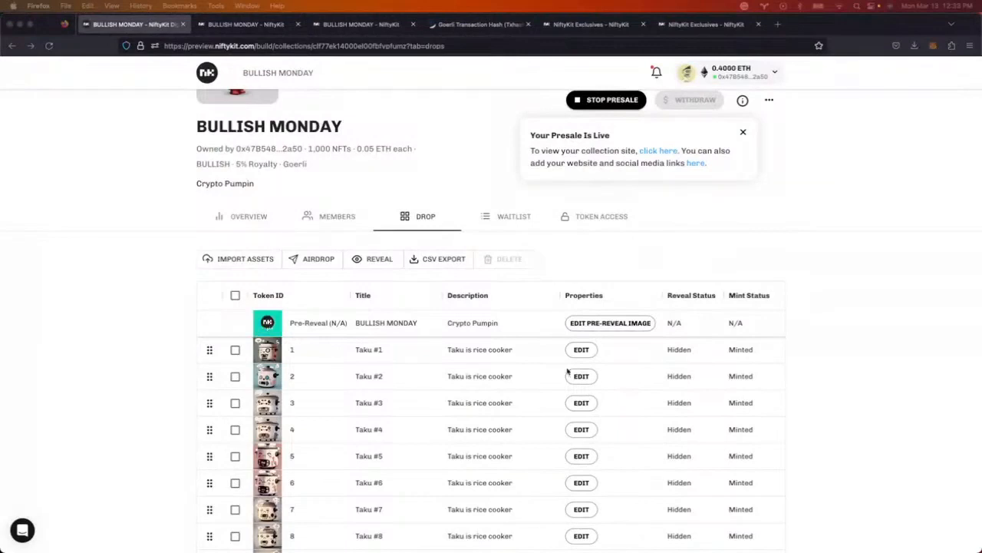
scroll(112, 361, "down", 1)
scroll(401, 373, "down", 3)
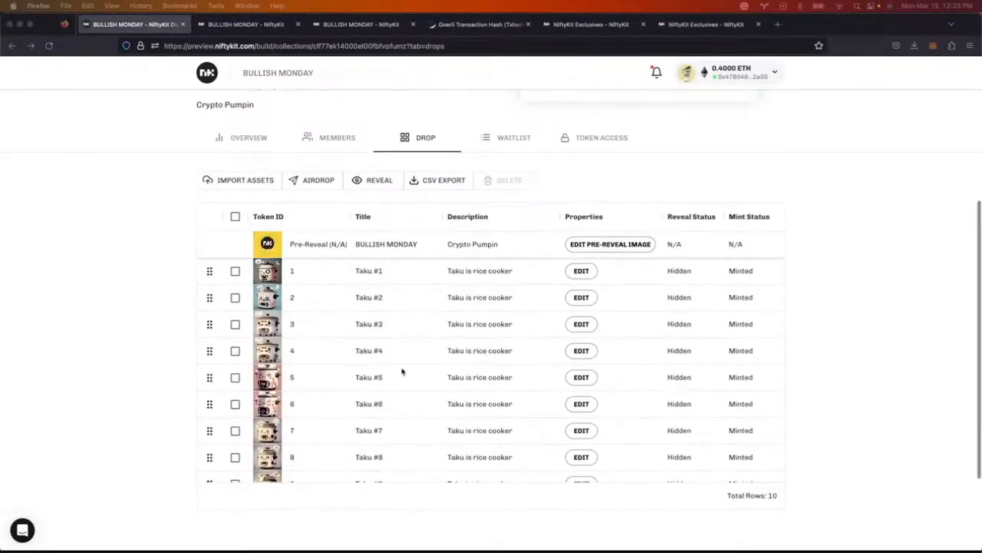
scroll(162, 323, "up", 4)
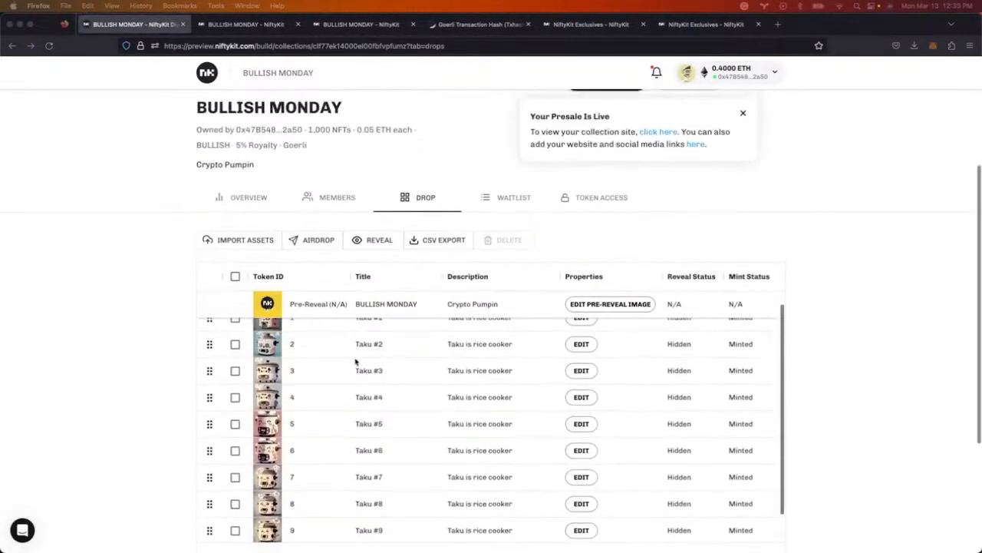
left_click(236, 277)
left_click(365, 242)
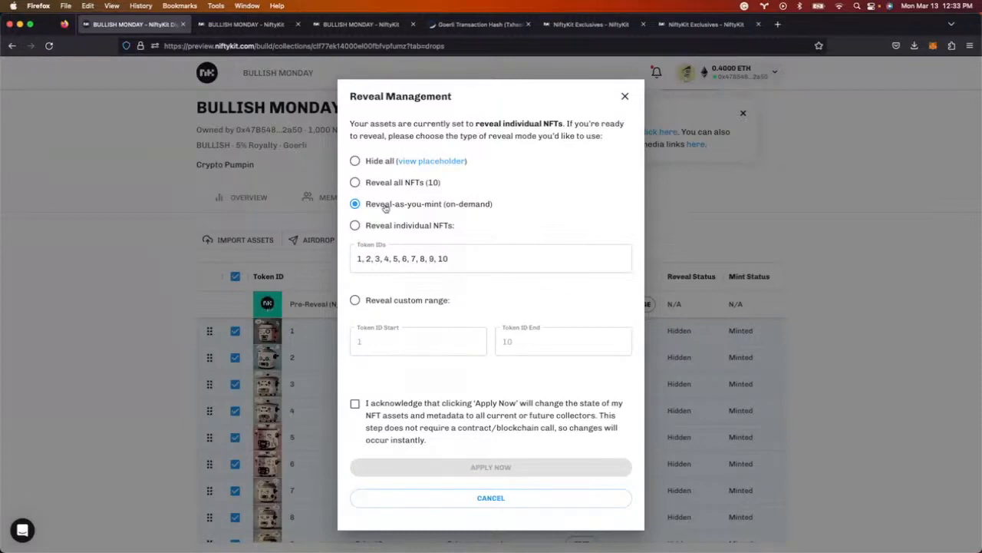
- Reveal individual NFTs with Token IDs 1, 6, 7, 8, acknowledging the asset change
left_click(402, 230)
left_click_drag(399, 258, 373, 258)
key("BackSpace")
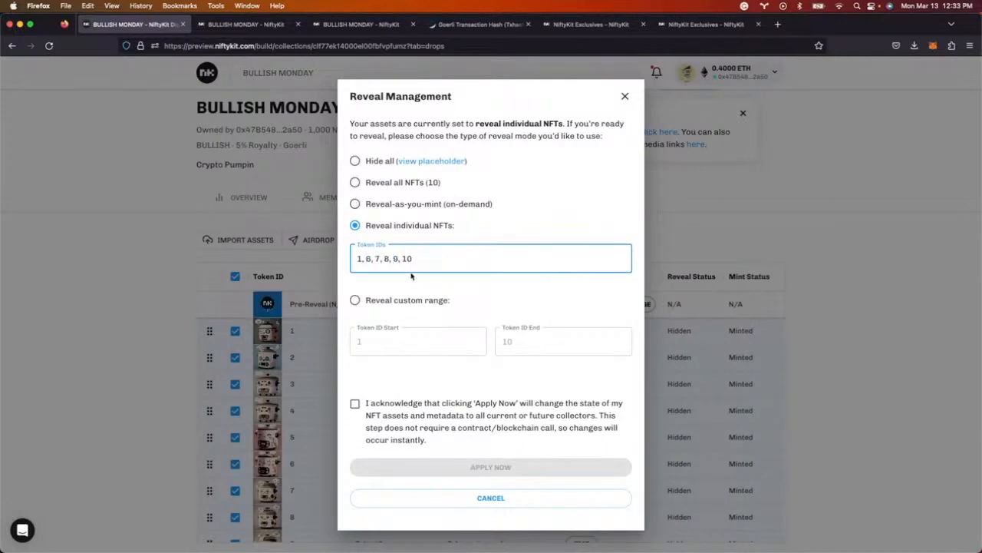
left_click_drag(417, 259, 392, 259)
key("BackSpace")
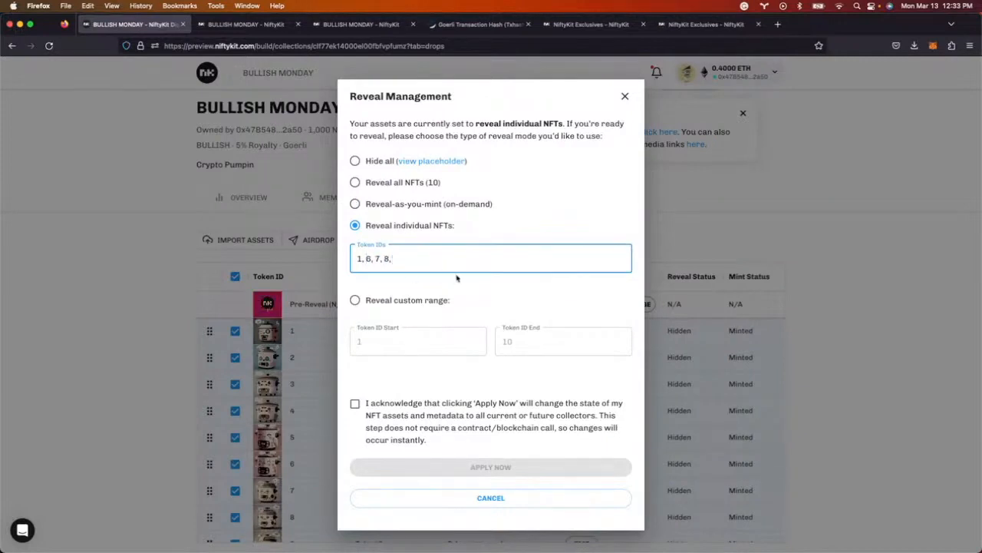
left_click(385, 419)
left_click(465, 467)
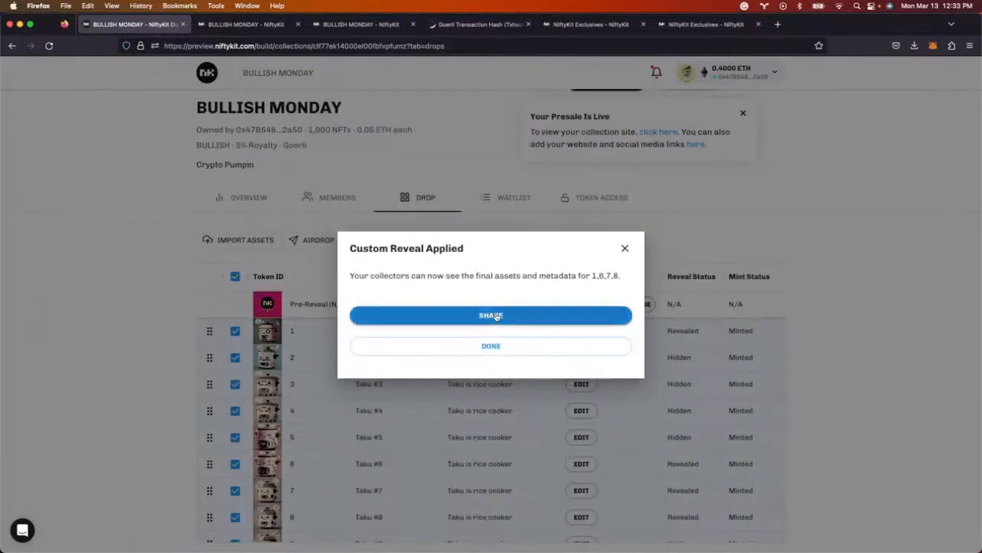
left_click(491, 347)
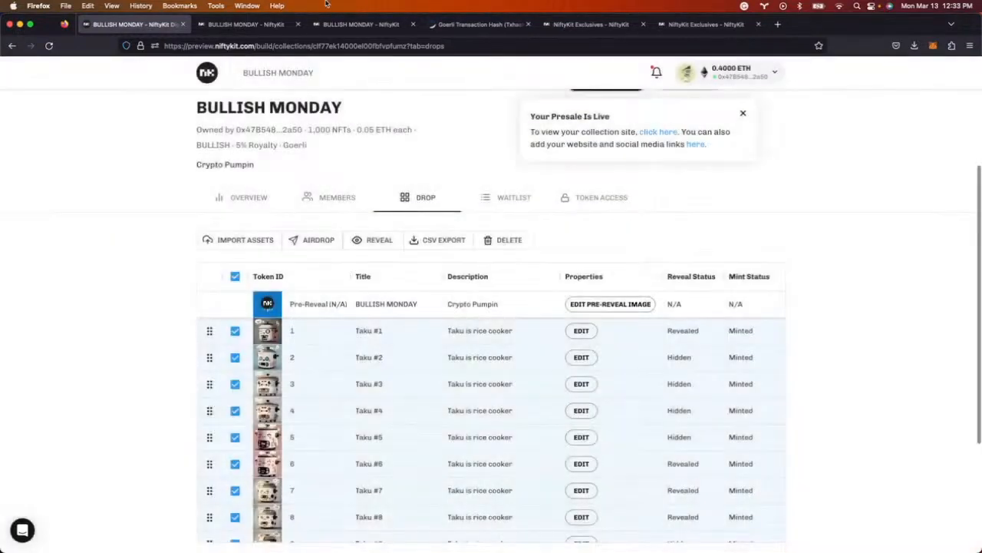
- Open the public collection page and scroll to the revealed Taku artwork
left_click(659, 132)
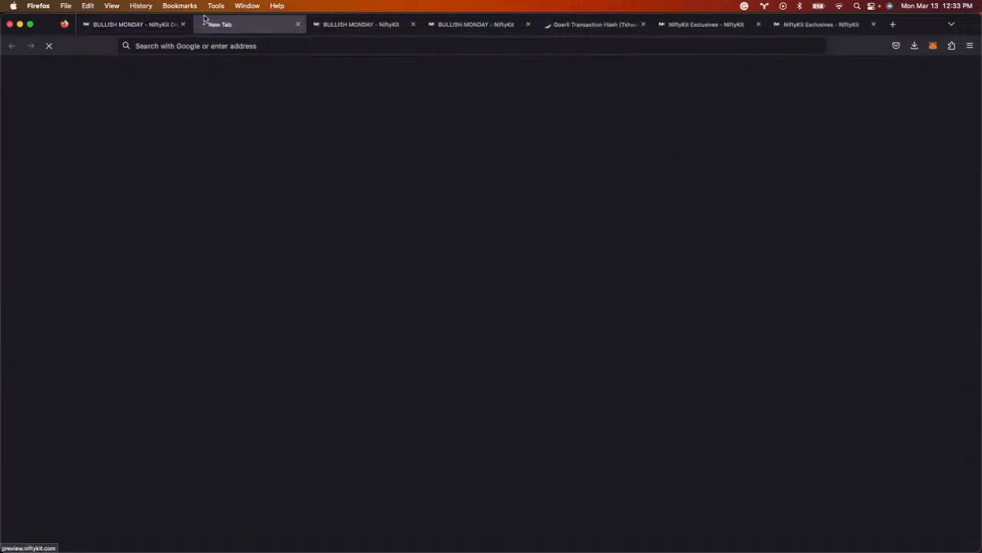
scroll(359, 230, "down", 8)
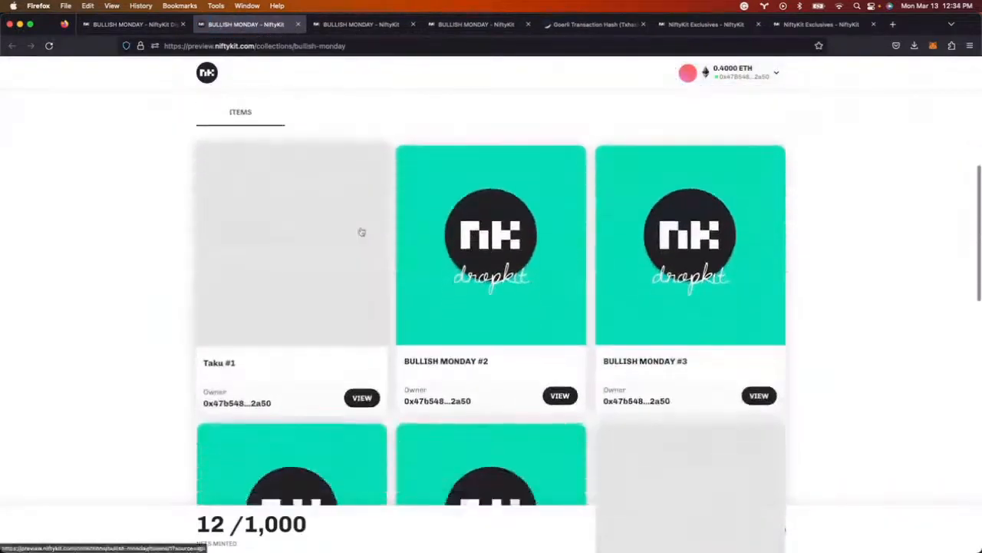
scroll(535, 284, "down", 6)
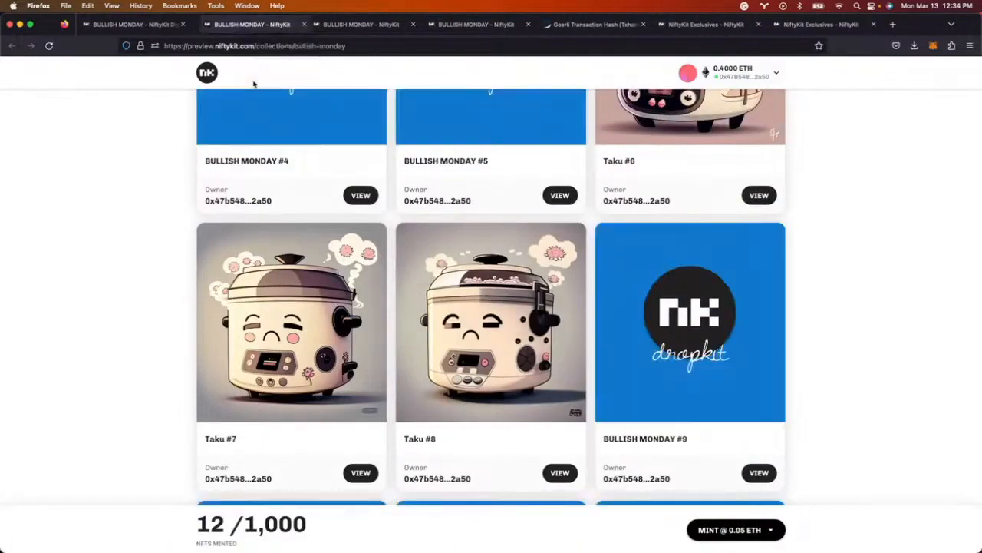
- Detach the public page into its own window, tiling it right and the dashboard left
left_click_drag(252, 25, 254, 83)
key("super+shift+space")
left_click_drag(504, 256, 558, 344)
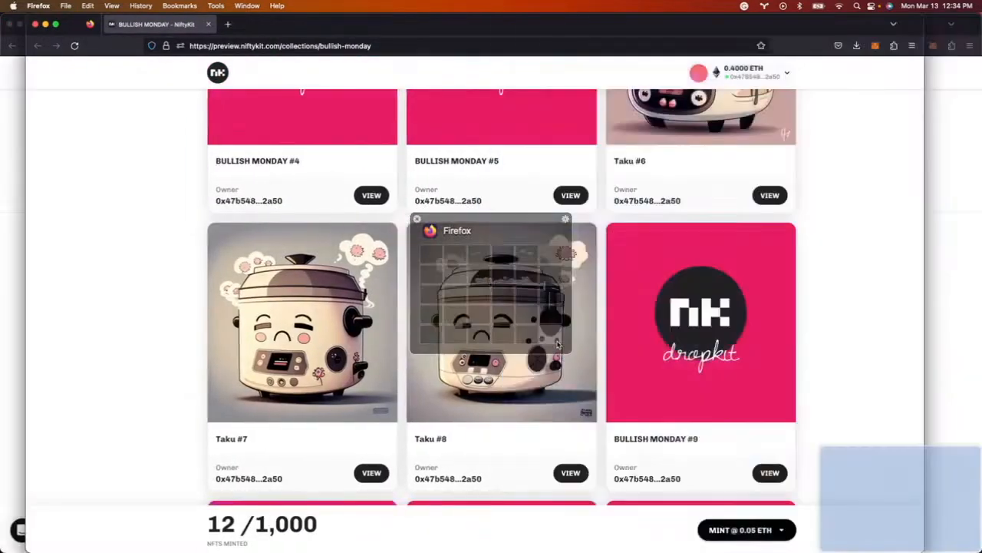
key("super+shift+space")
left_click_drag(506, 256, 576, 337)
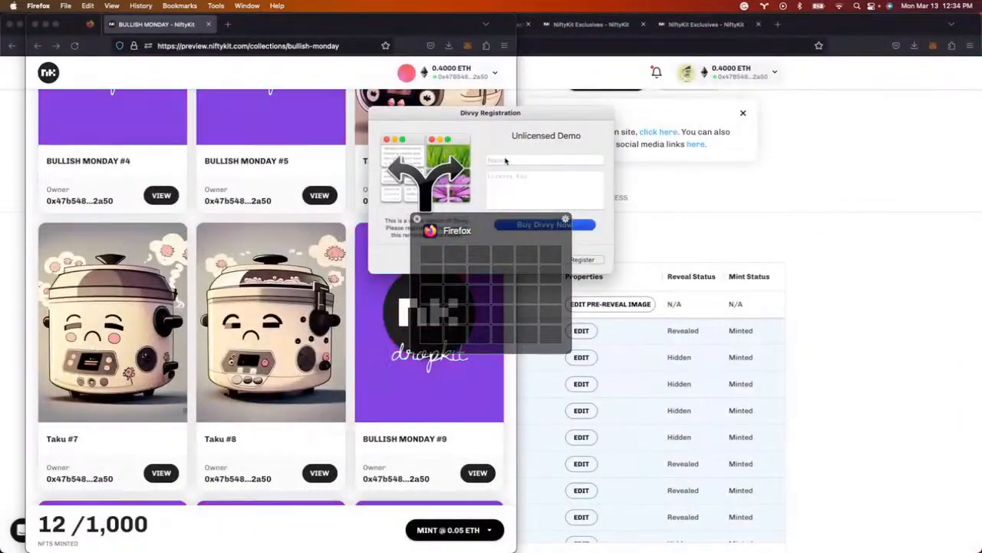
key("Escape")
key("Escape")
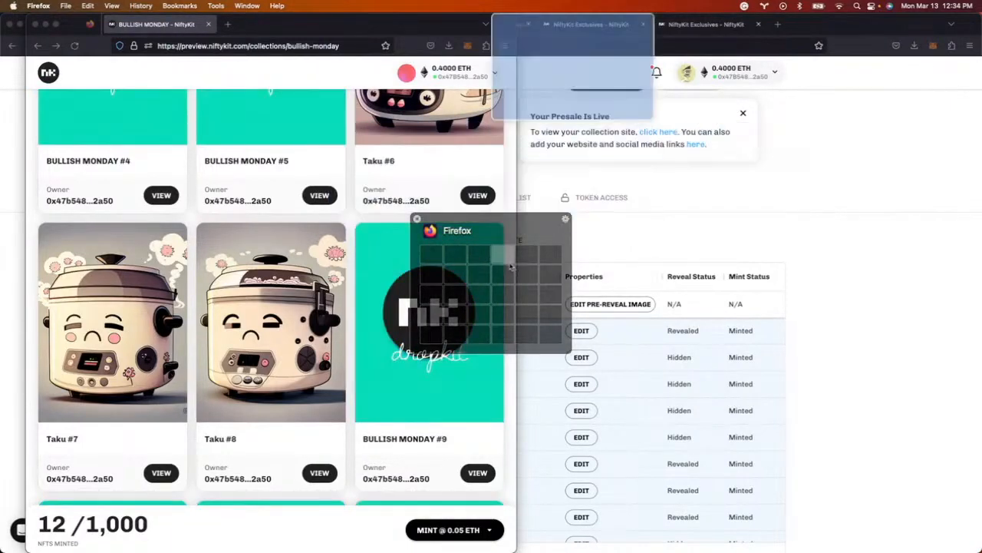
left_click_drag(509, 263, 552, 336)
left_click(213, 254)
key("super+shift+space")
left_click_drag(432, 253, 475, 339)
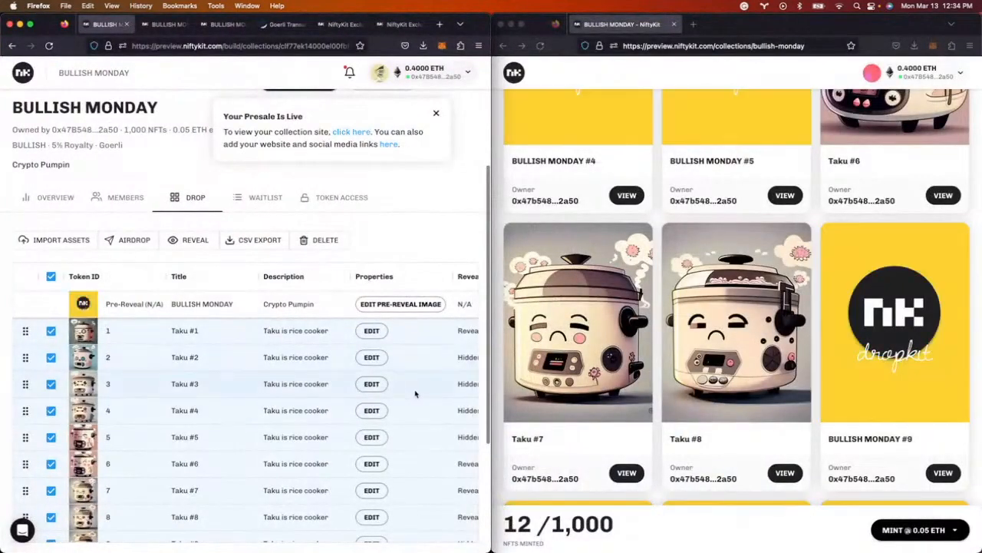
- Select all tokens and apply Hide all NFTs, acknowledging the asset change
scroll(421, 403, "down", 2)
scroll(421, 403, "right", 1)
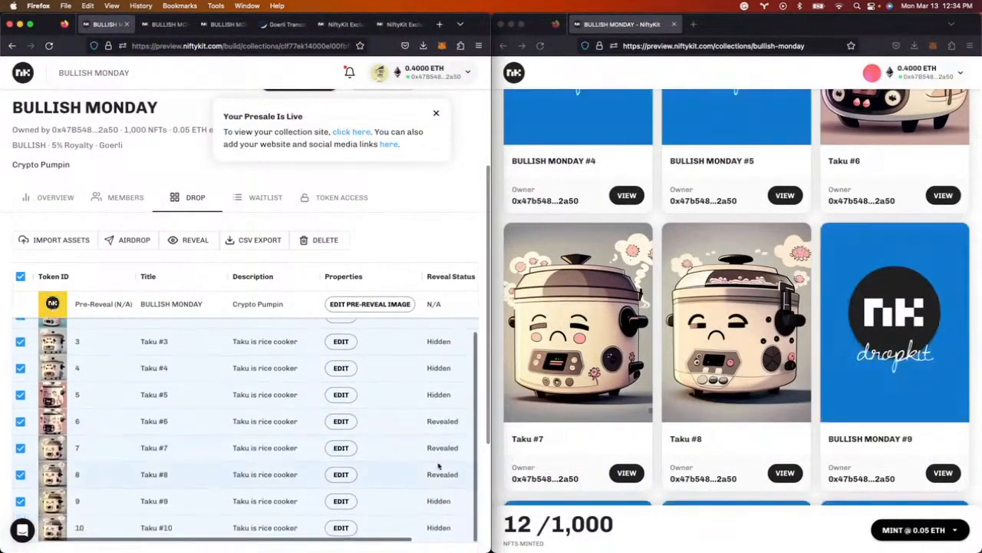
scroll(441, 453, "right", 2)
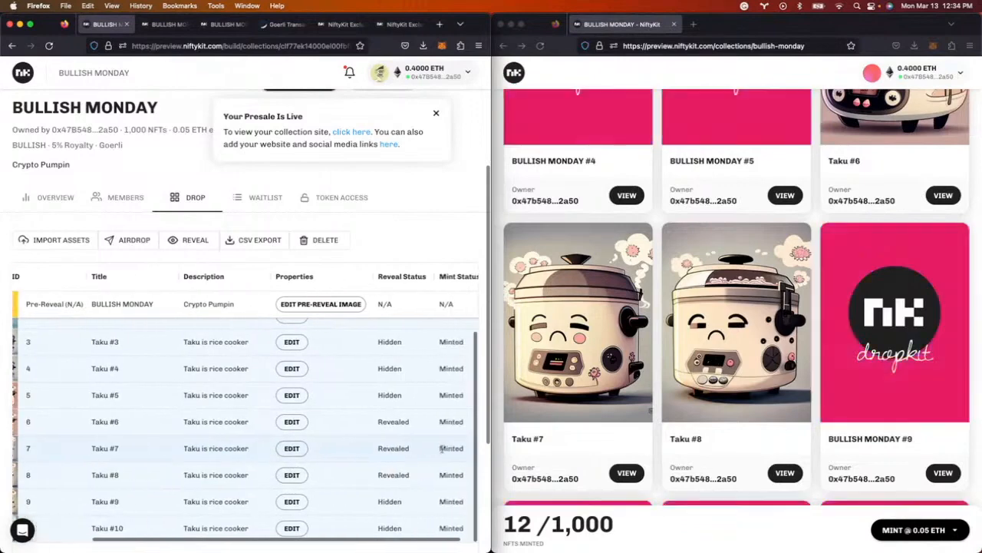
scroll(441, 450, "right", 1)
scroll(379, 443, "up", 2)
scroll(373, 408, "left", 3)
left_click(50, 277)
left_click(50, 277)
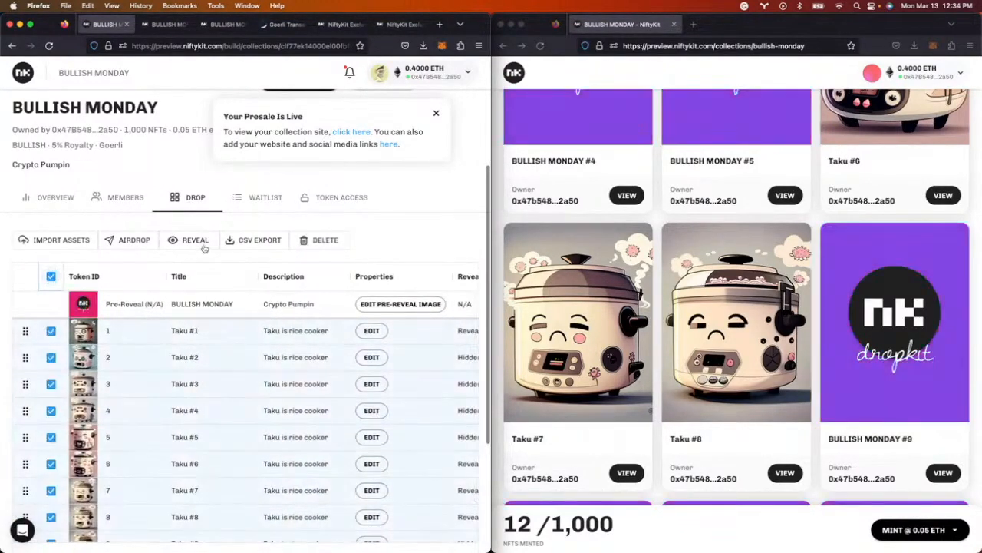
left_click(190, 243)
left_click(132, 162)
left_click(162, 419)
left_click(245, 466)
left_click(318, 344)
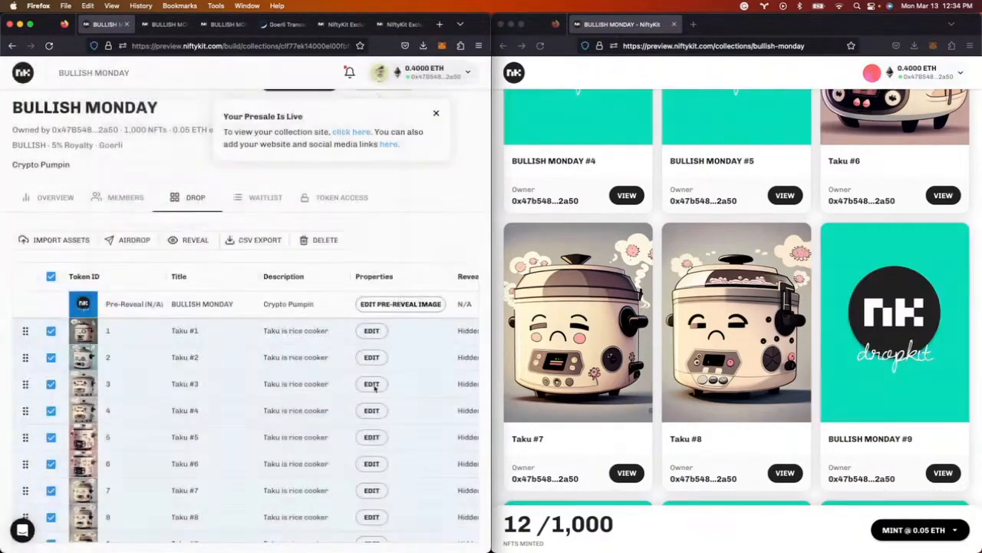
- Check the public BULLISH MONDAY page shows placeholder artwork and 12/1,000 minted
left_click(629, 80)
scroll(673, 196, "up", 10)
scroll(673, 201, "down", 3)
scroll(668, 300, "down", 6)
scroll(672, 304, "down", 5)
scroll(673, 306, "up", 10)
scroll(673, 306, "up", 5)
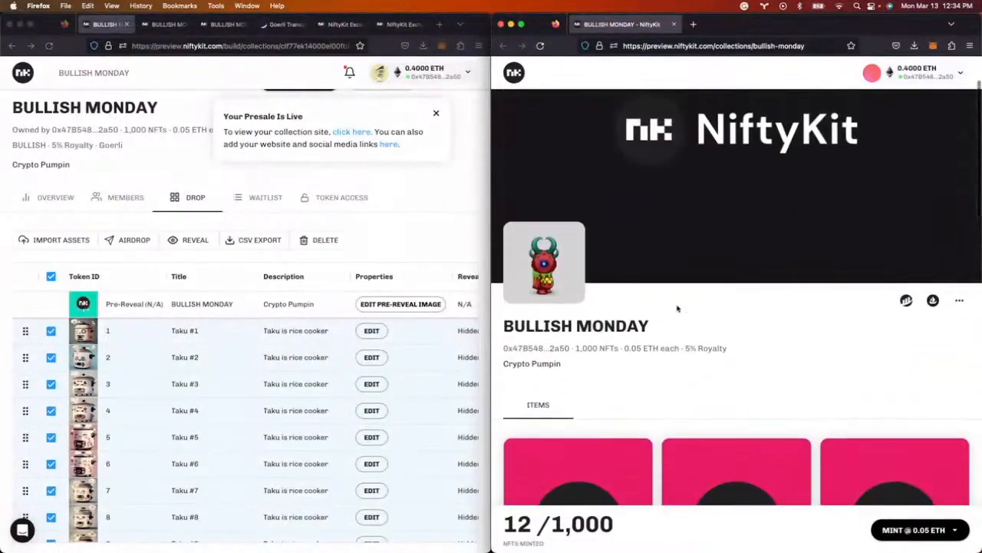
scroll(677, 309, "up", 2)
- Back in the dashboard, deselect all tokens in the drop table
left_click(162, 225)
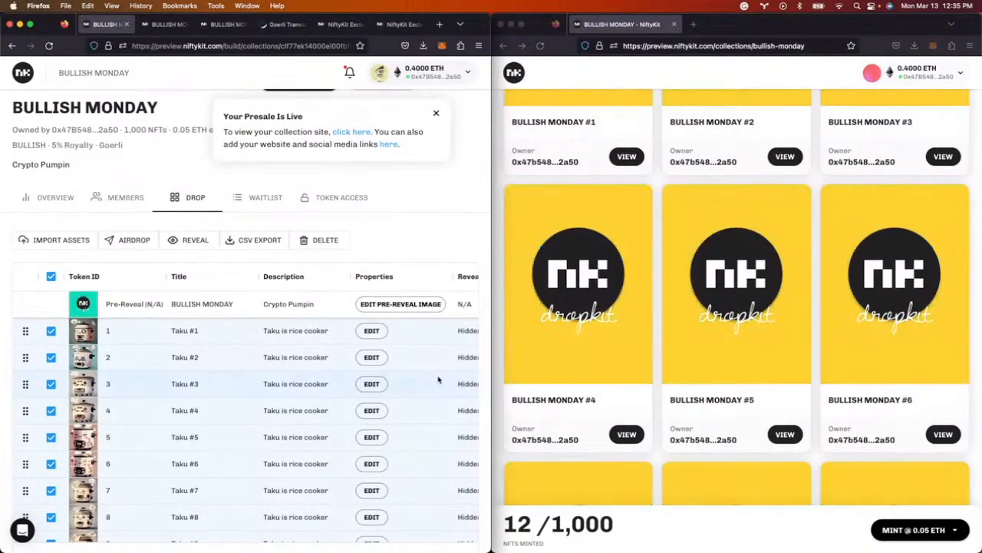
scroll(439, 379, "right", 1)
scroll(439, 380, "left", 1)
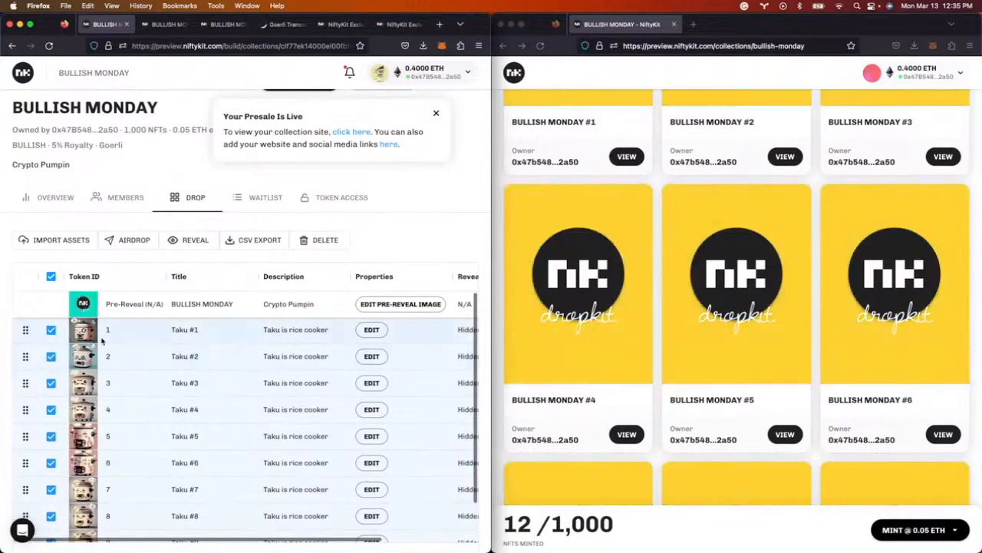
scroll(144, 376, "down", 1)
scroll(144, 375, "up", 1)
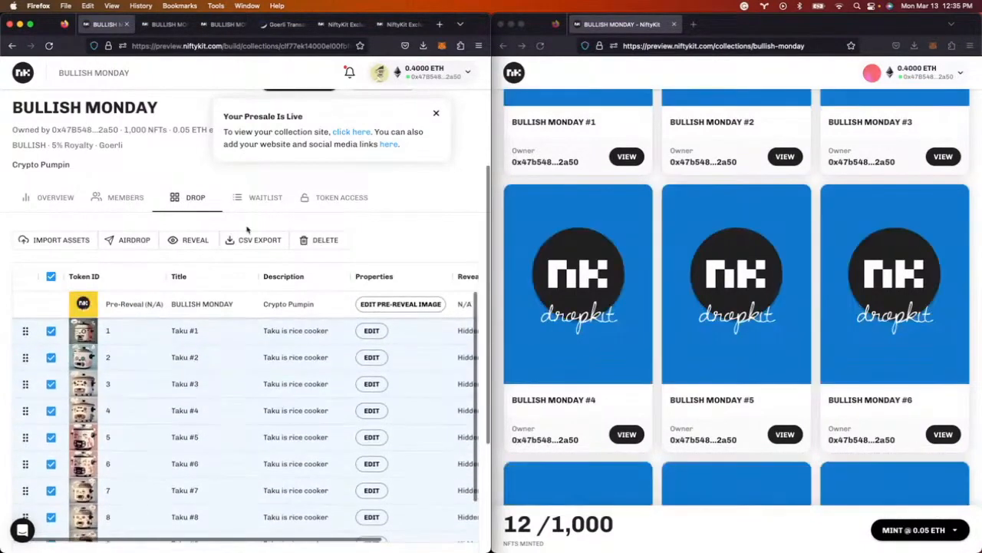
left_click(51, 277)
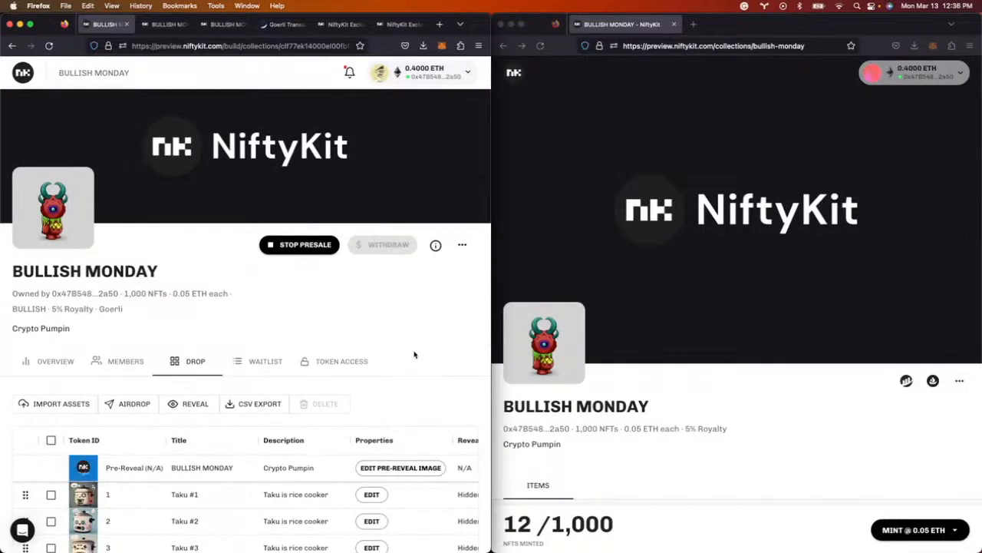
- Review the collection's members and admins, opening and closing the invite dialog without inviting anyone
left_click(115, 361)
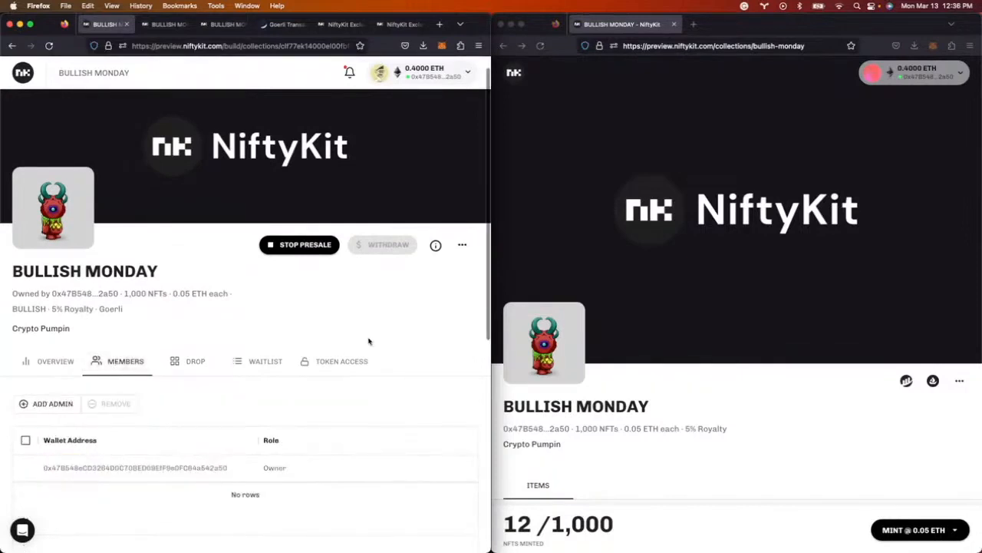
scroll(337, 353, "down", 5)
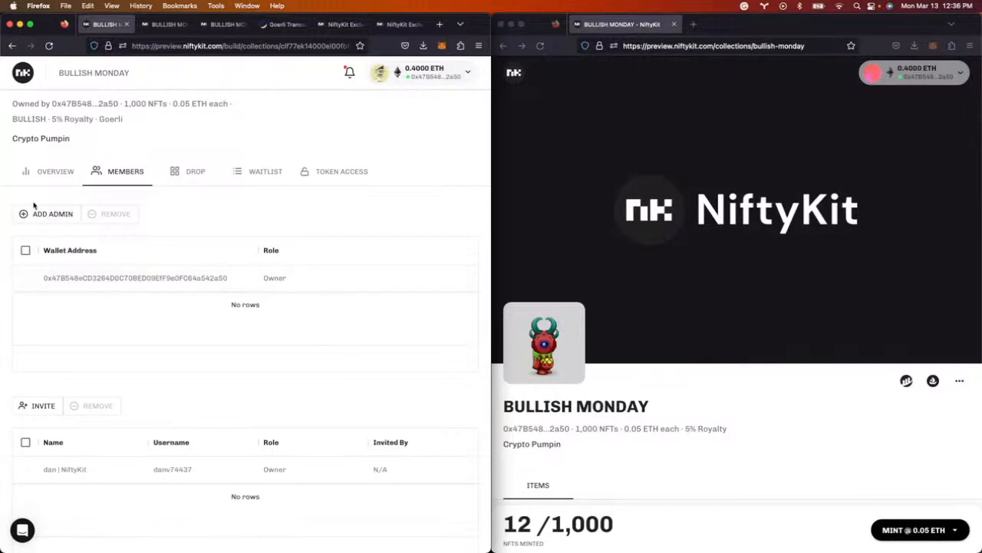
left_click(42, 408)
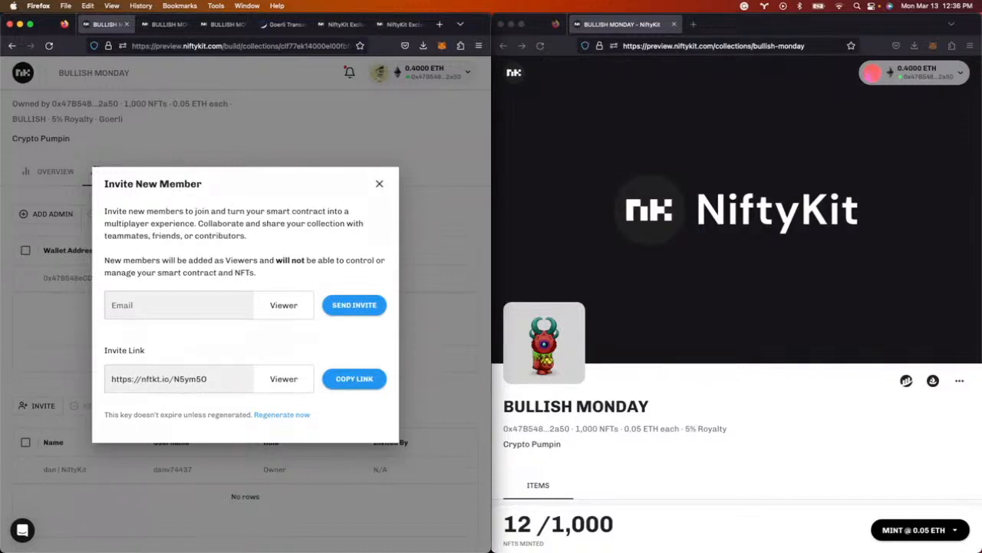
left_click(380, 186)
scroll(382, 192, "up", 5)
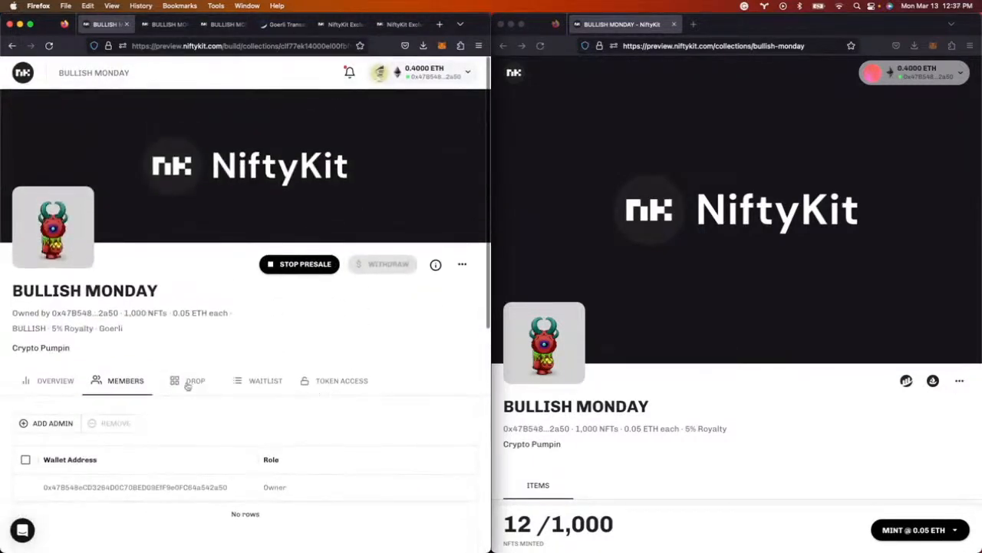
- Start a new token access from the Token Access tab and continue to its details form
left_click(373, 384)
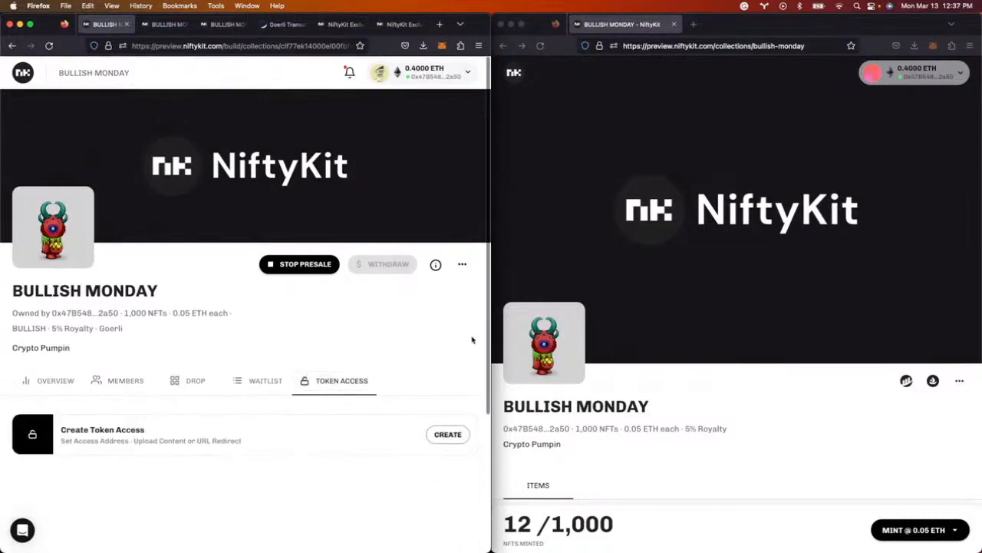
left_click(448, 435)
left_click(281, 389)
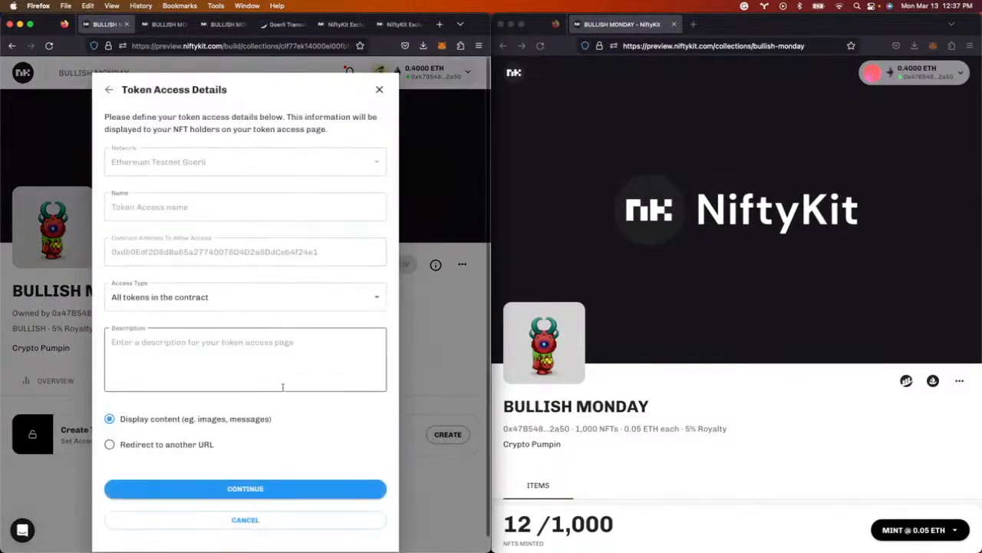
- Limit access to specific tokens 1,2,4,6,7 and choose Redirect to another URL
left_click(217, 298)
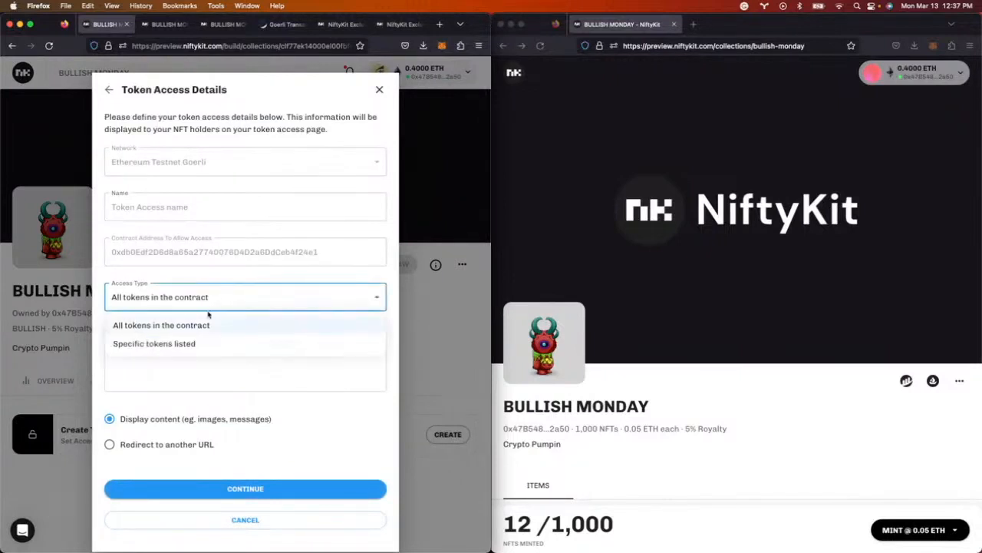
left_click(193, 344)
left_click(175, 343)
type("1,2")
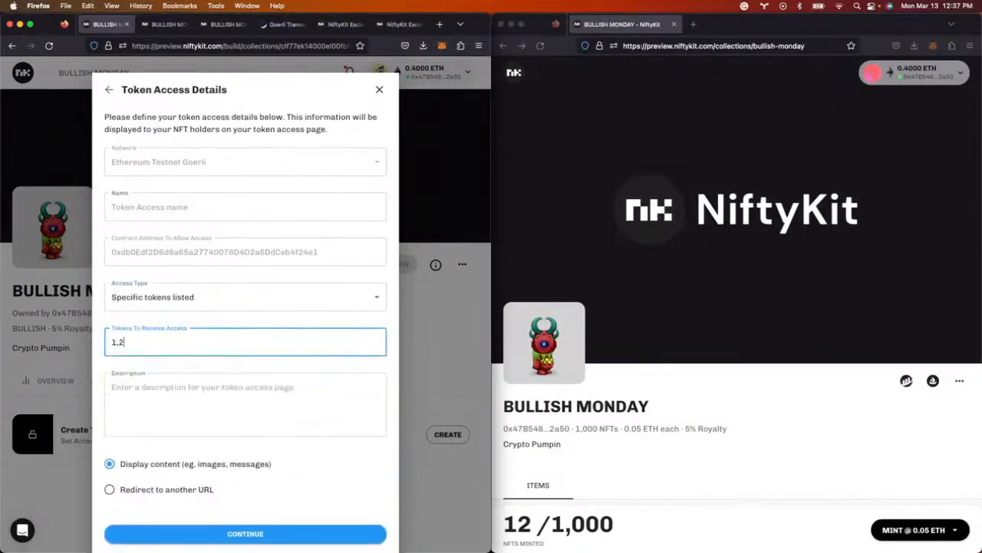
type(",4,6,7")
left_click(220, 385)
left_click_drag(168, 491, 195, 489)
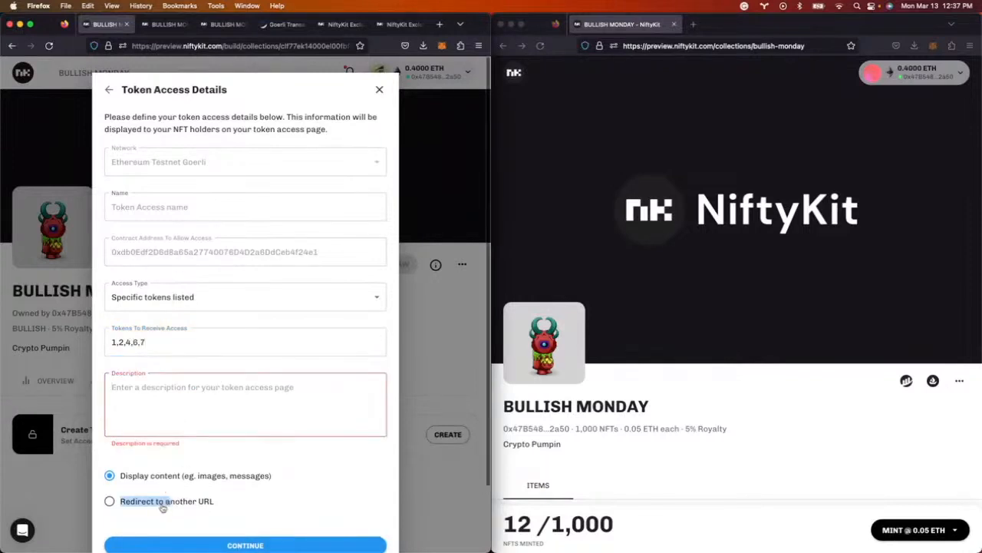
left_click(164, 504)
left_click(178, 390)
scroll(178, 390, "down", 2)
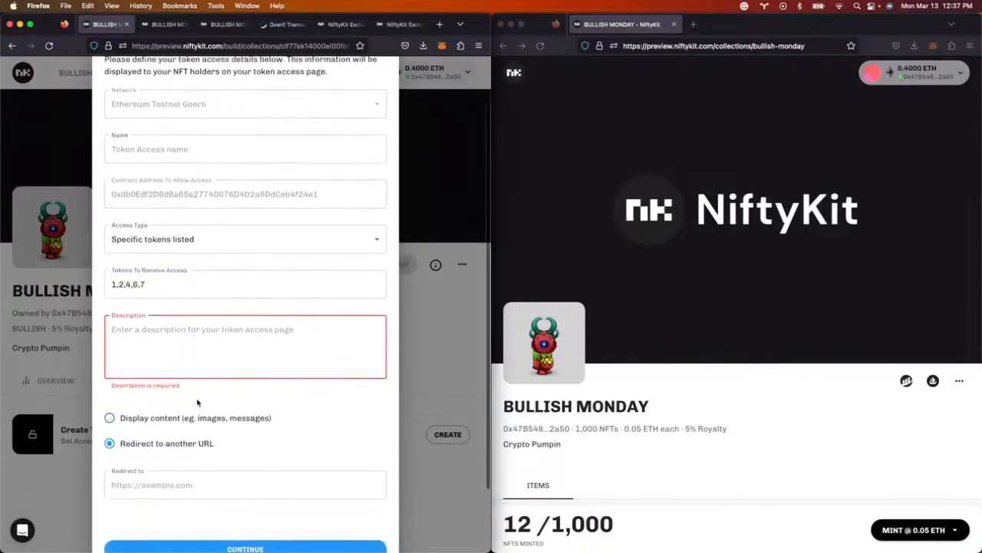
type("Special Message")
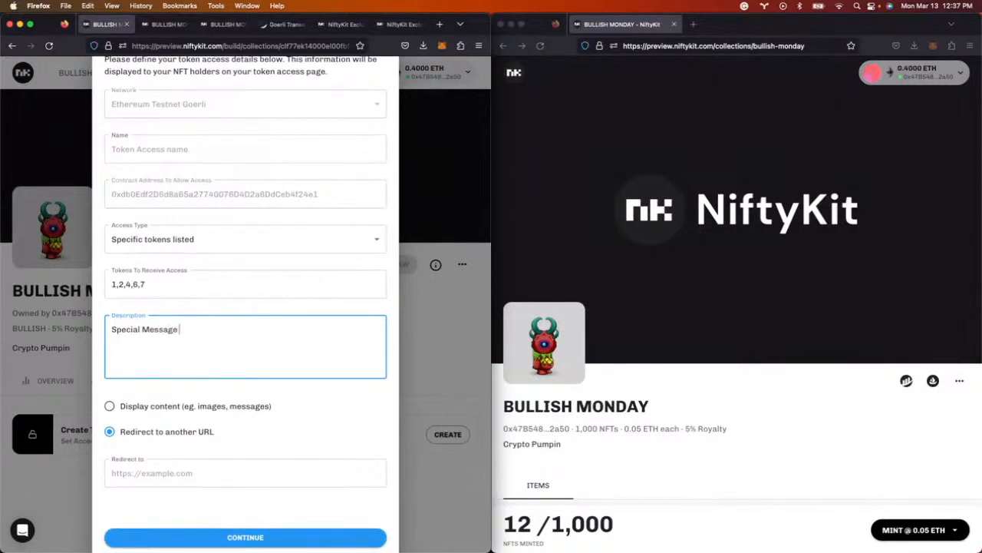
left_click(187, 469)
type("https:")
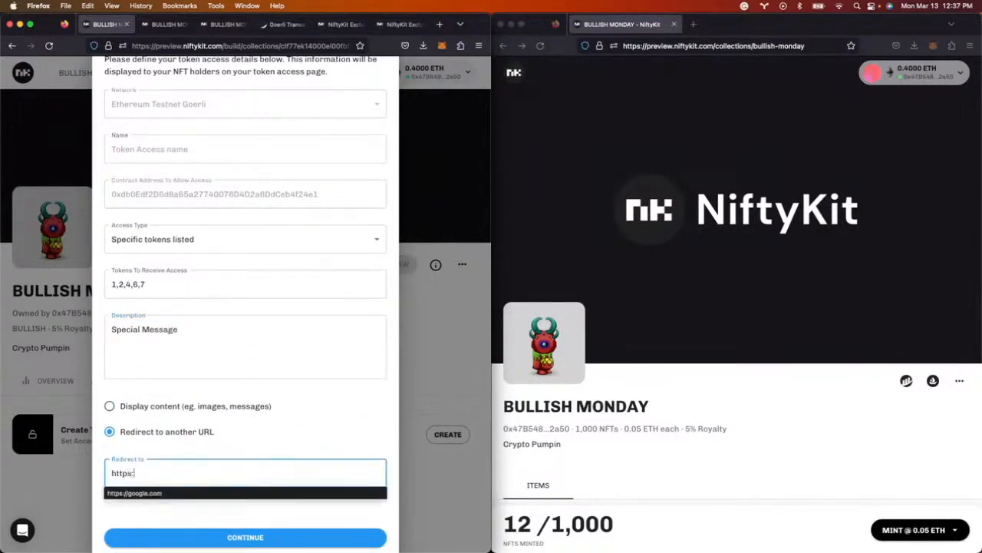
type("//google.com")
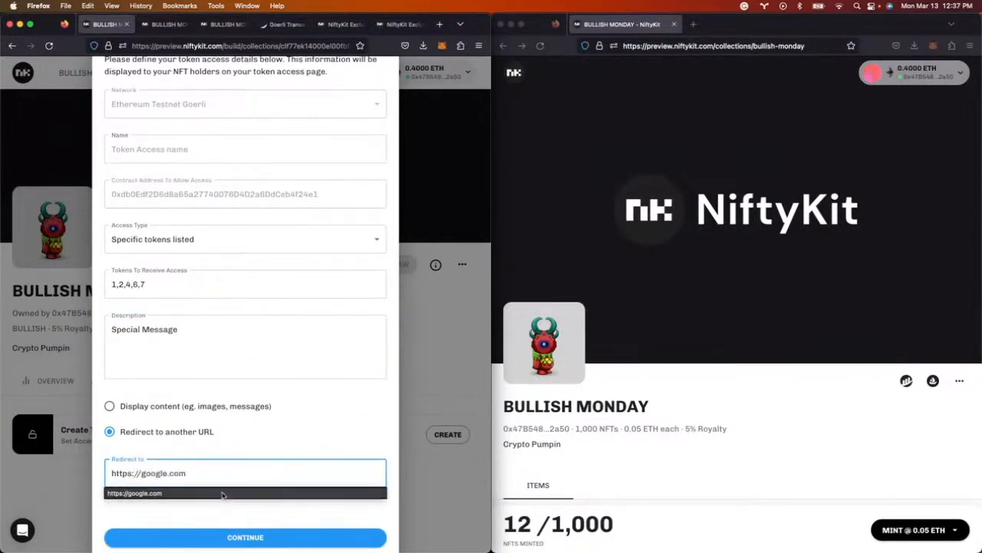
left_click(244, 536)
left_click(200, 148)
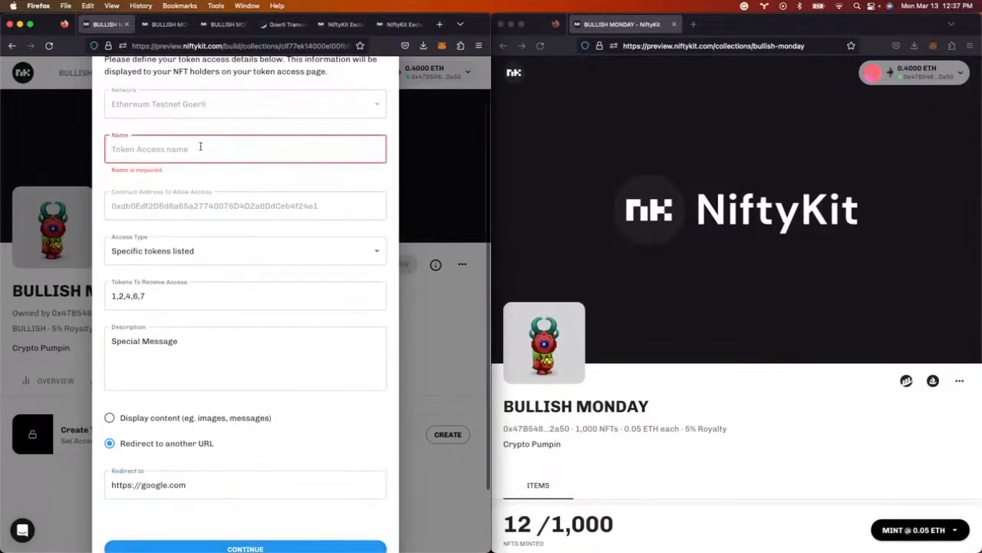
type("Token Gating")
left_click(284, 531)
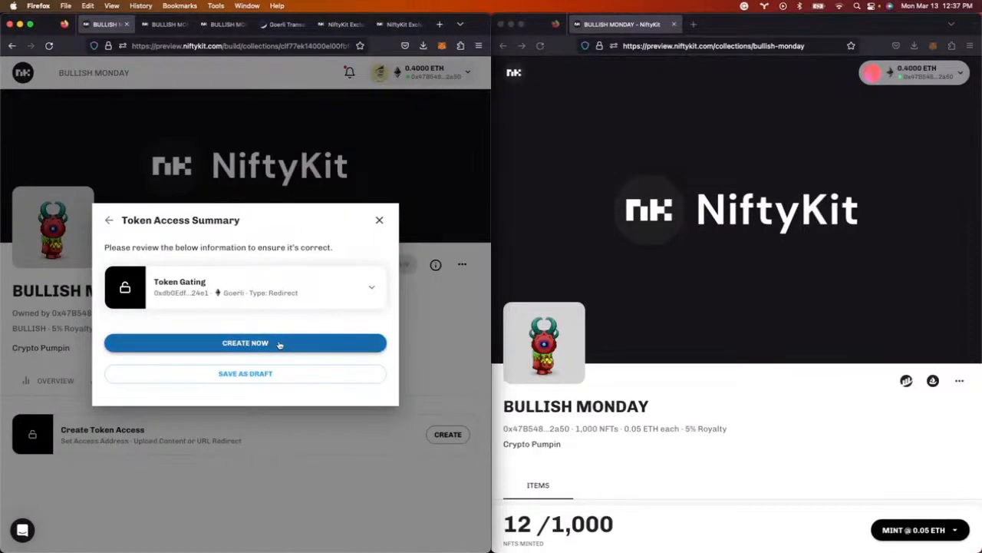
left_click(279, 345)
left_click_drag(489, 384, 504, 383)
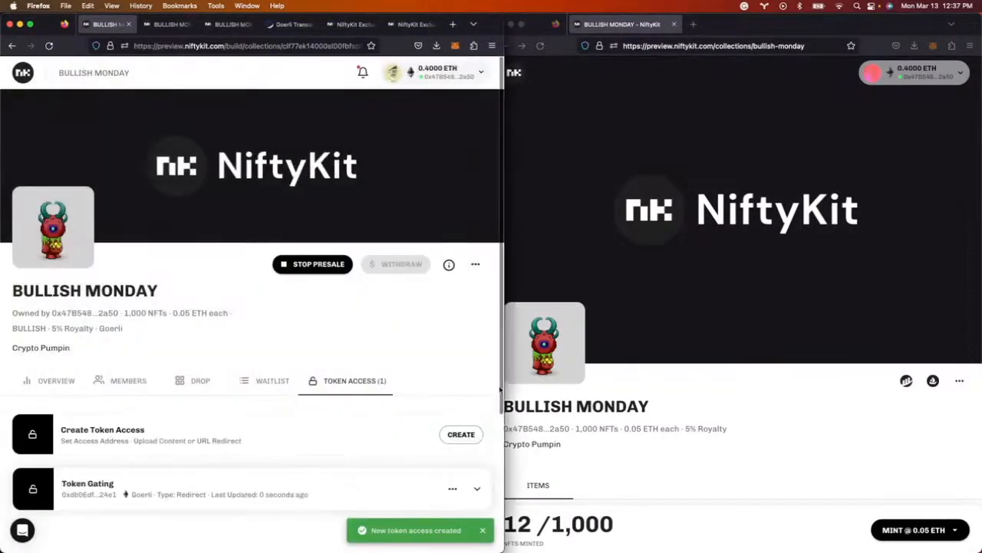
- Begin a second token access, close its details form unsaved, and open the ... overflow menu
left_click(460, 435)
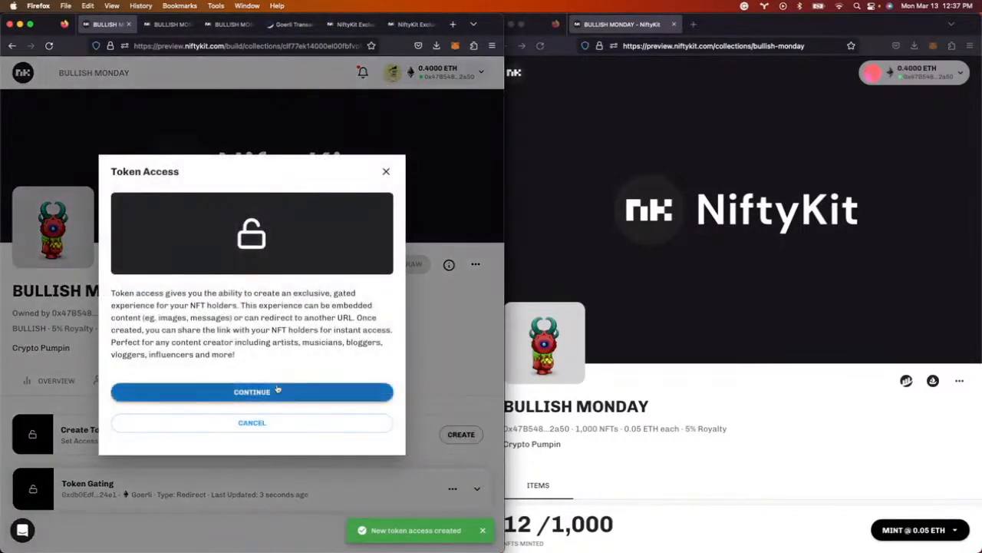
left_click(278, 391)
left_click(171, 295)
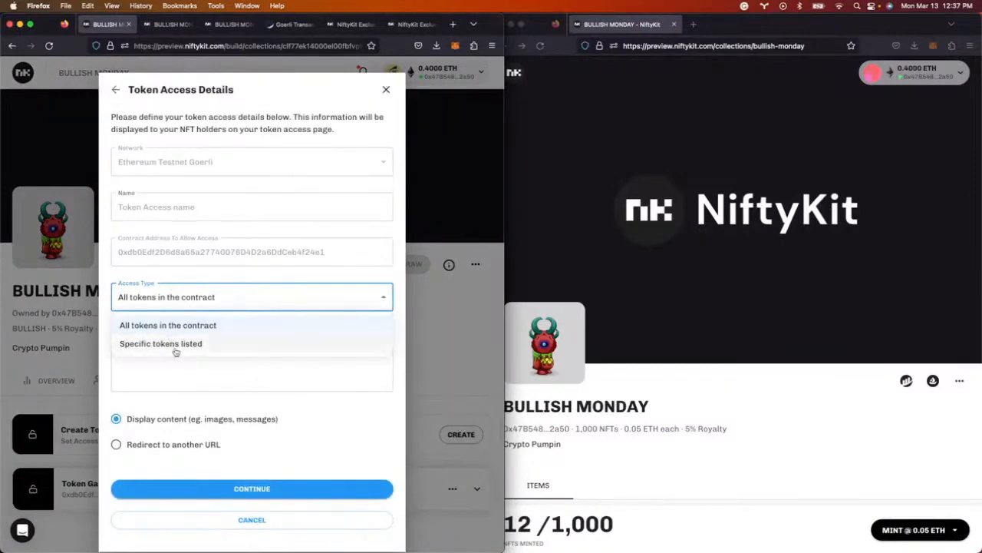
left_click(387, 92)
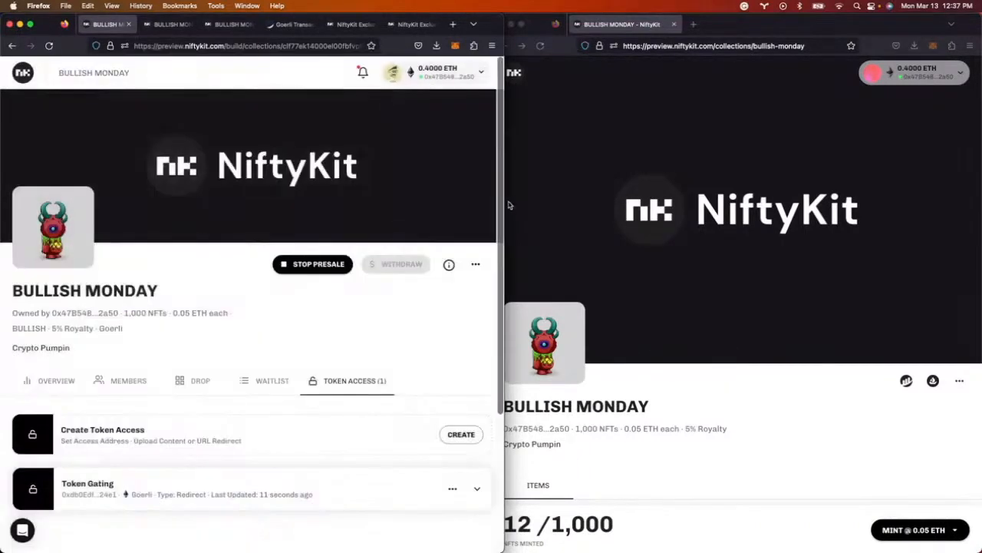
left_click(476, 264)
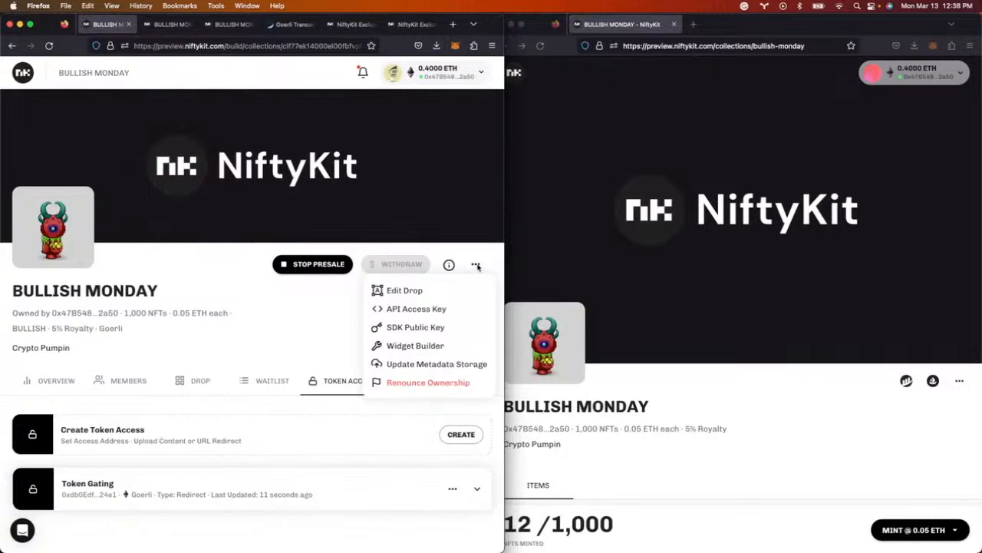
- Review the collection's API access key JSON, then close it
left_click(421, 308)
scroll(231, 334, "down", 3)
scroll(231, 335, "down", 3)
scroll(229, 337, "up", 5)
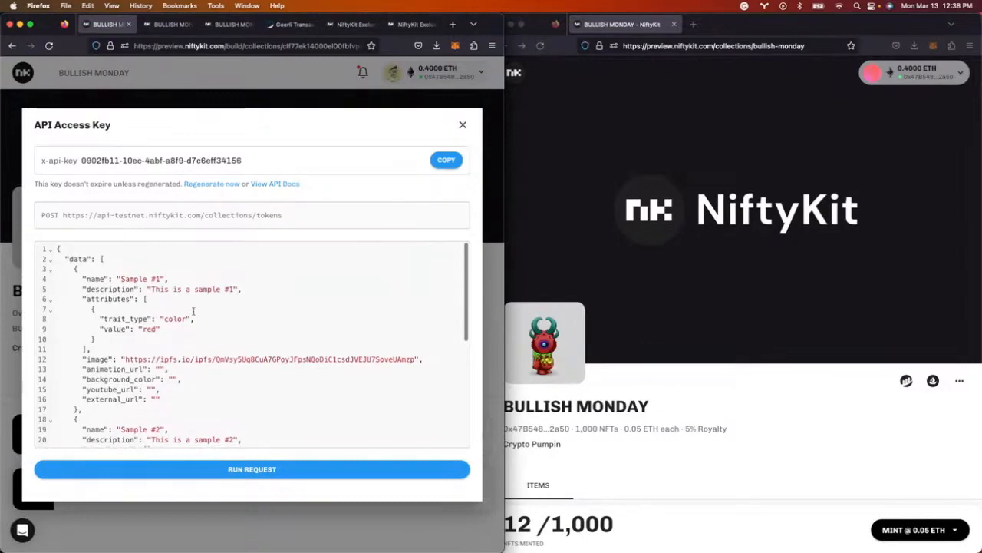
left_click(463, 125)
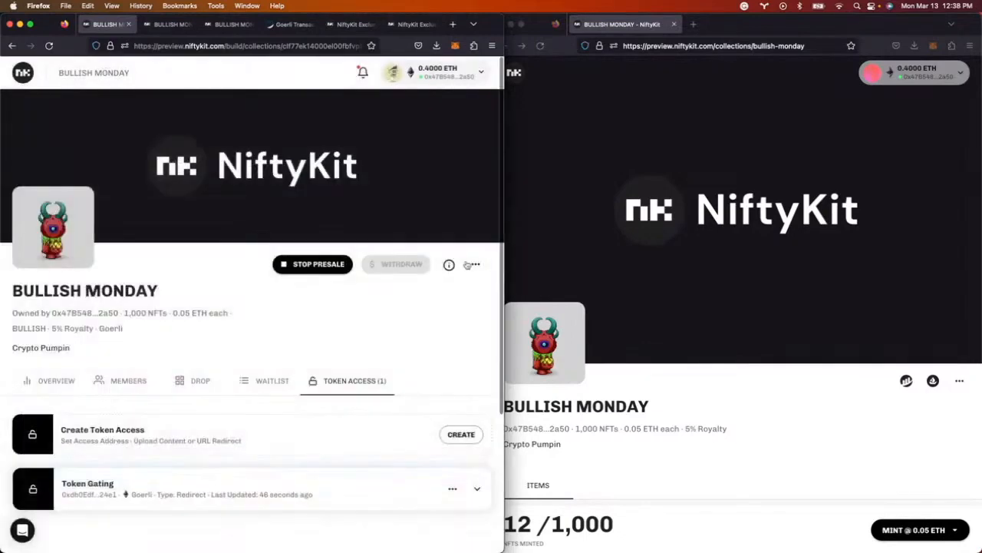
- Review the SDK public key and its sample code, then return to the collection's options list
left_click(473, 264)
left_click(446, 328)
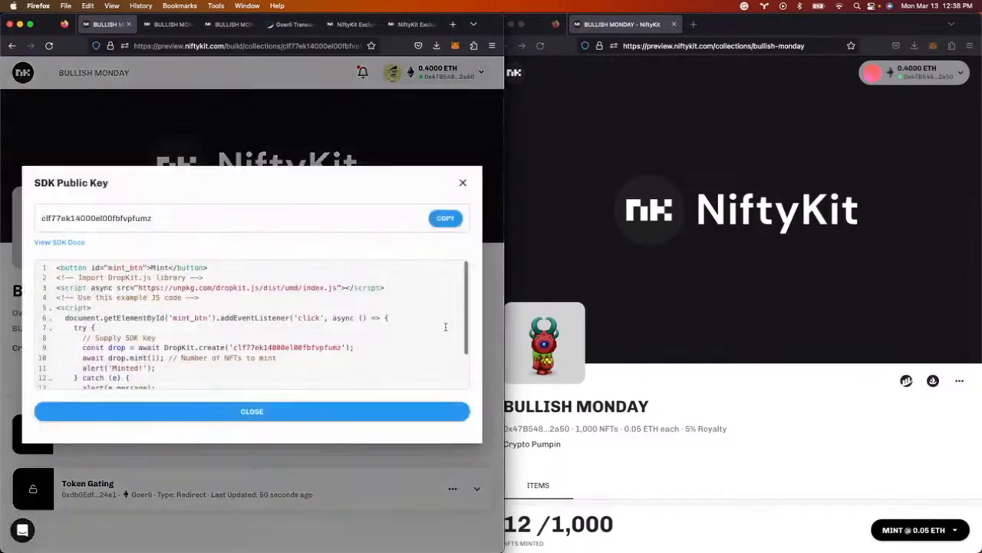
scroll(388, 326, "down", 2)
scroll(388, 326, "up", 2)
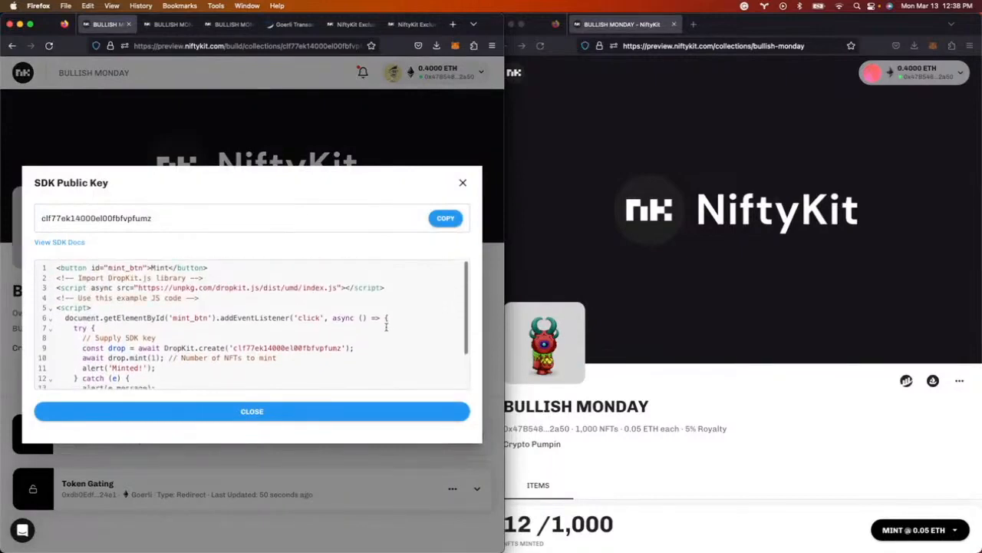
scroll(388, 326, "down", 3)
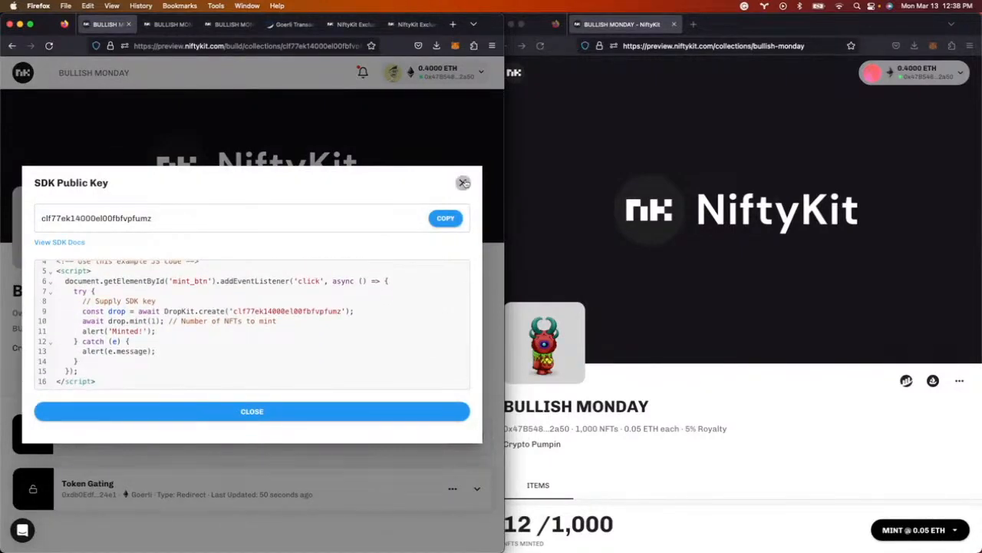
left_click(464, 183)
left_click(475, 264)
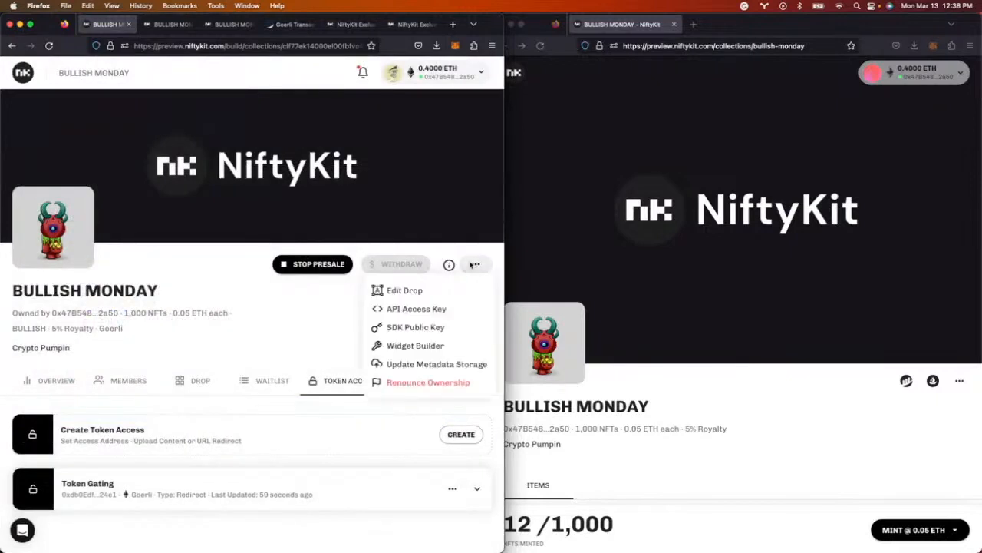
- Build a Sold Out widget in the Chivo font with its text changed to 'Balled Out'
left_click(454, 346)
left_click(300, 328)
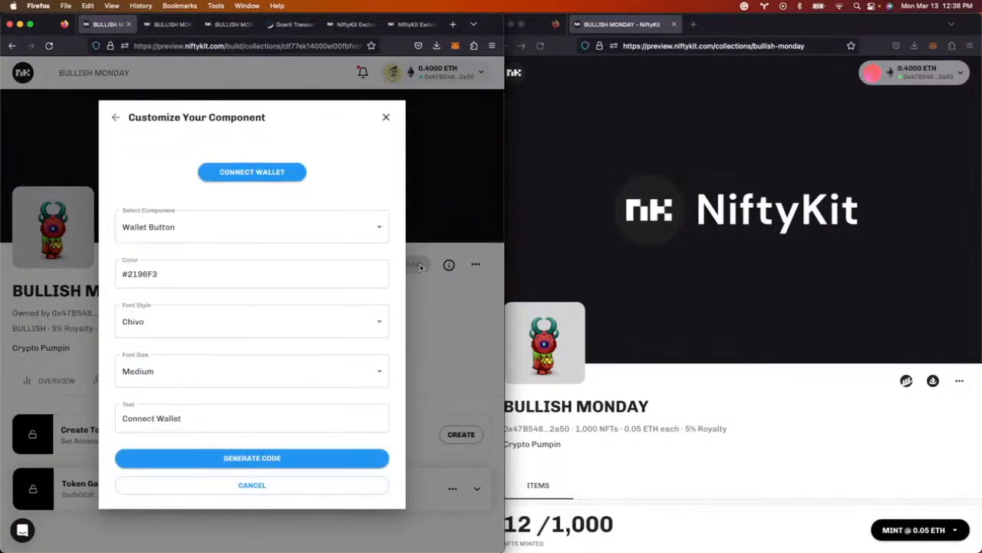
left_click(300, 224)
left_click(245, 295)
left_click(230, 321)
left_click(353, 230)
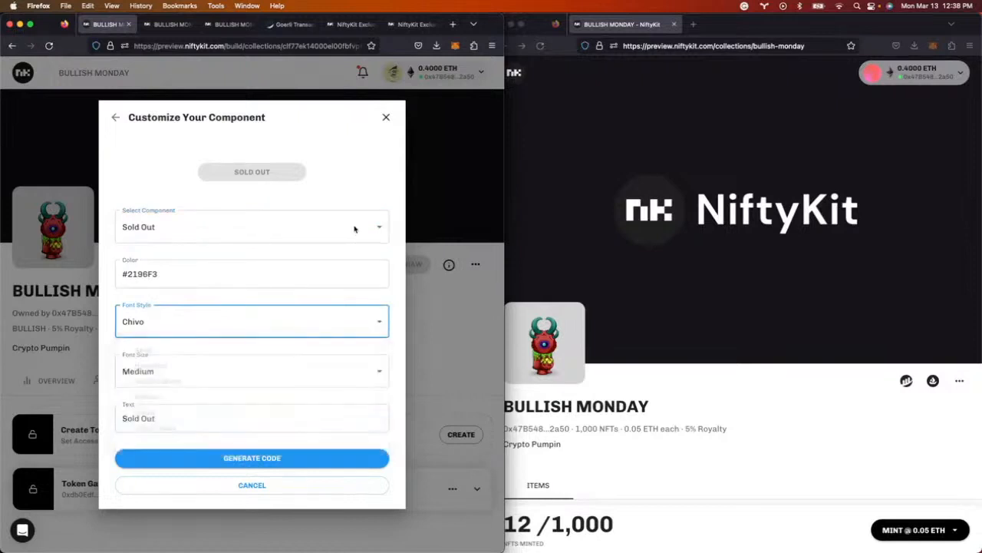
left_click_drag(201, 404, 118, 409)
type("Balled")
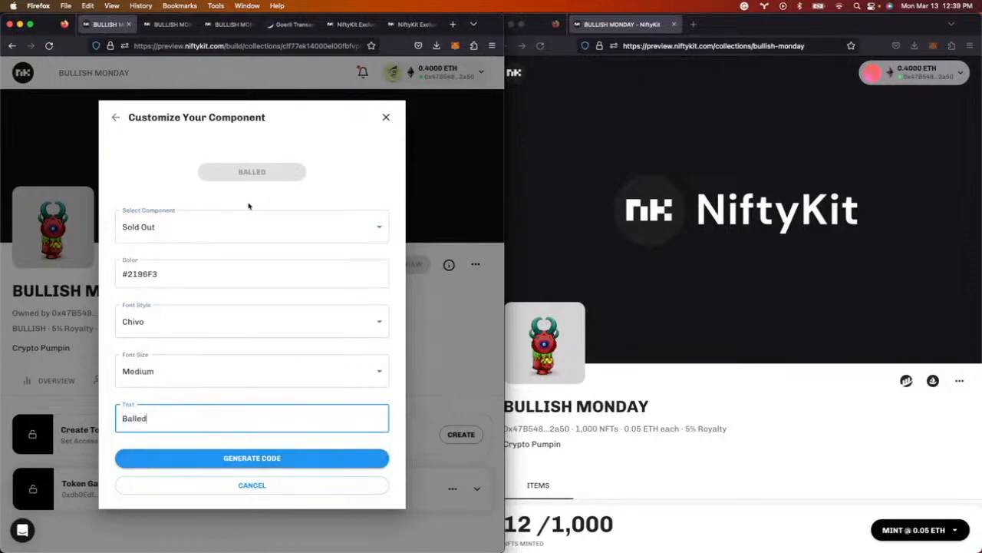
type(" Out")
- Generate the widget's embed code, copy it, and close the code dialog
left_click(288, 458)
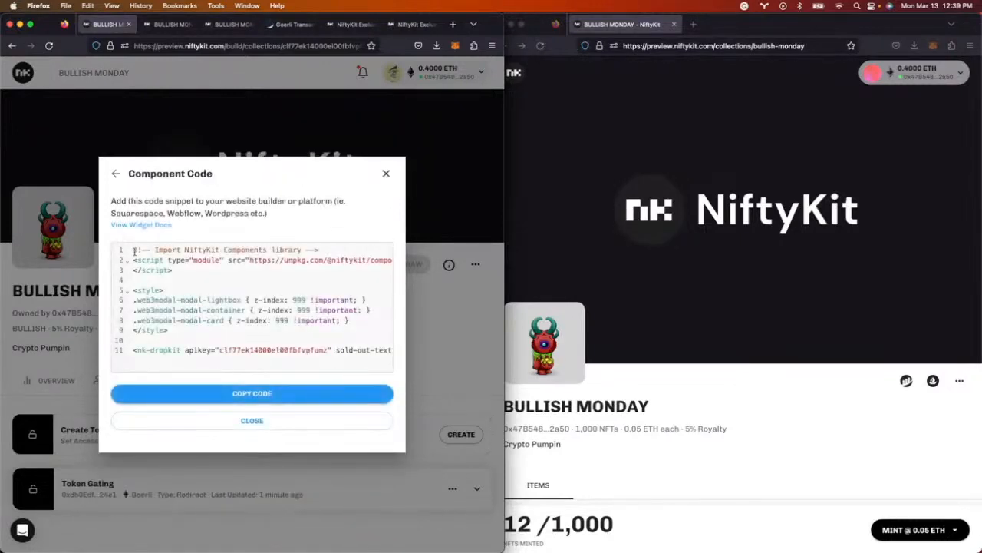
left_click_drag(133, 251, 394, 358)
left_click(325, 394)
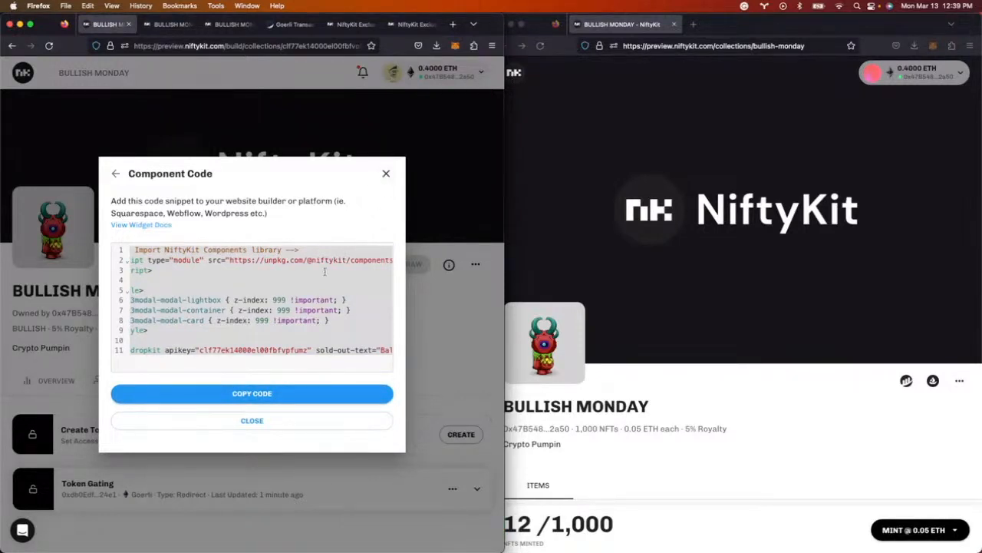
scroll(291, 284, "left", 2)
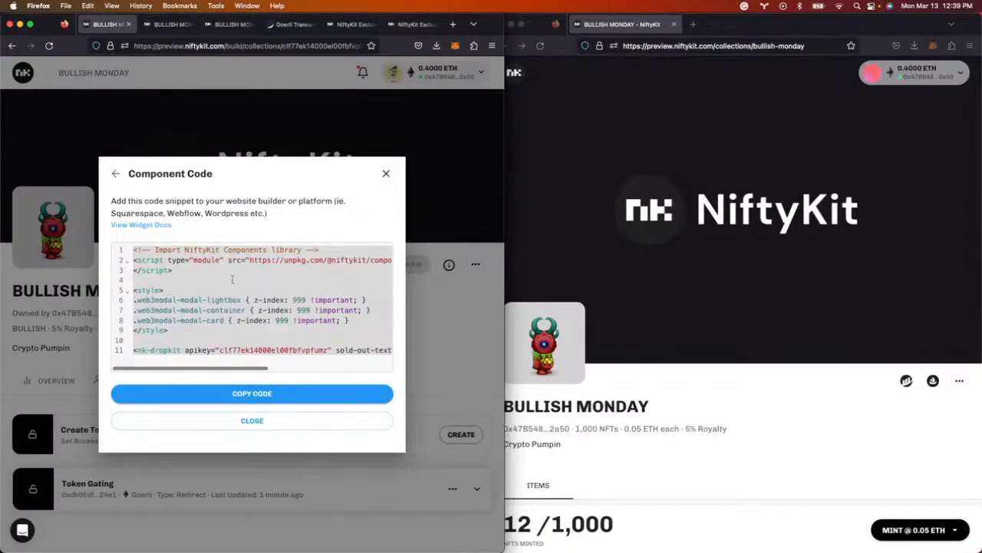
left_click(386, 175)
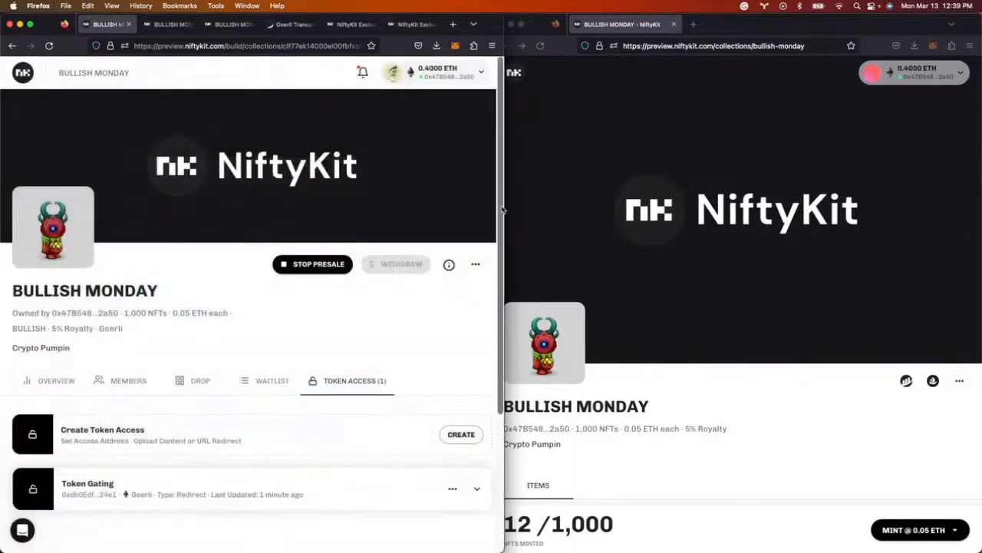
scroll(414, 311, "down", 2)
scroll(414, 311, "up", 2)
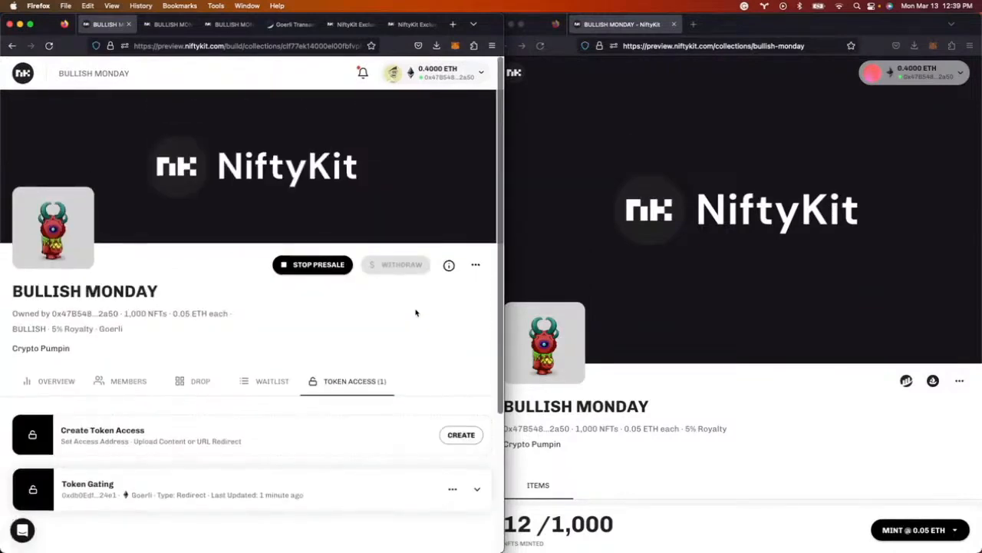
left_click_drag(504, 286, 931, 284)
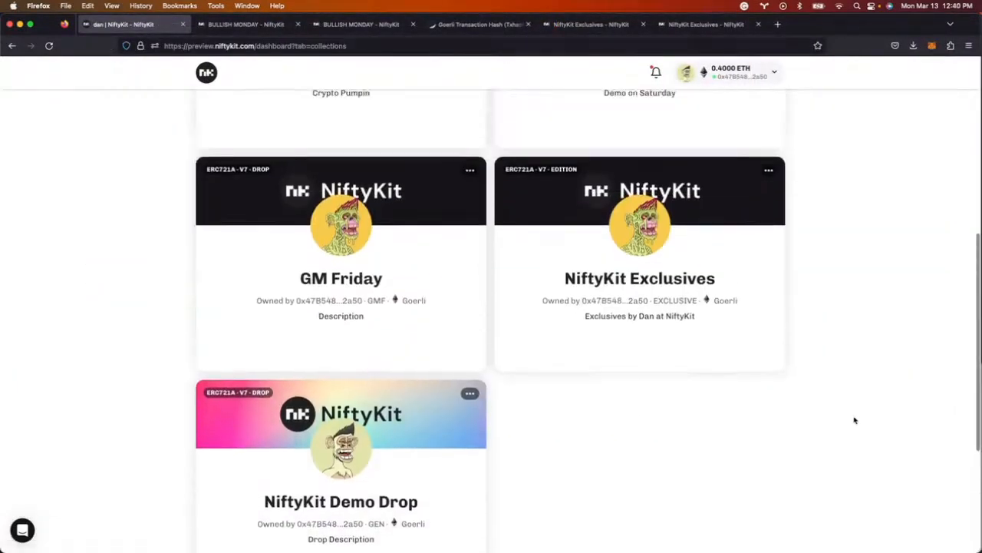
- Start creating a new collection, then abandon it at the collection type choice
scroll(805, 314, "up", 10)
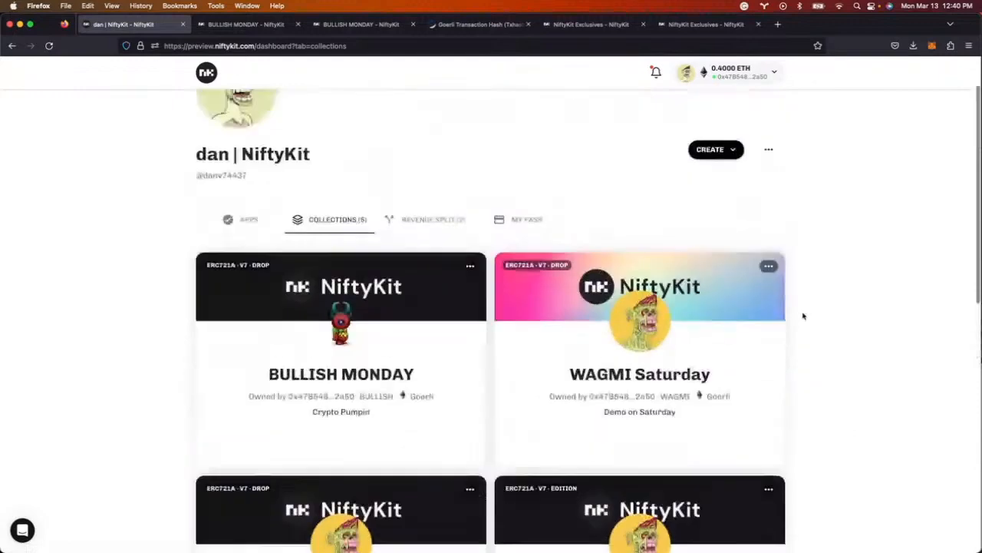
left_click(719, 213)
left_click(718, 246)
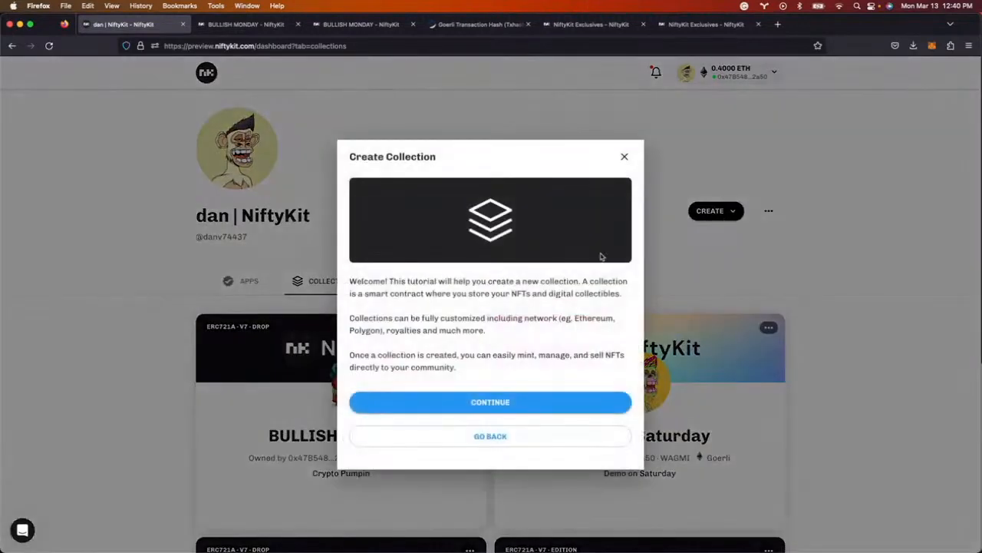
left_click(487, 403)
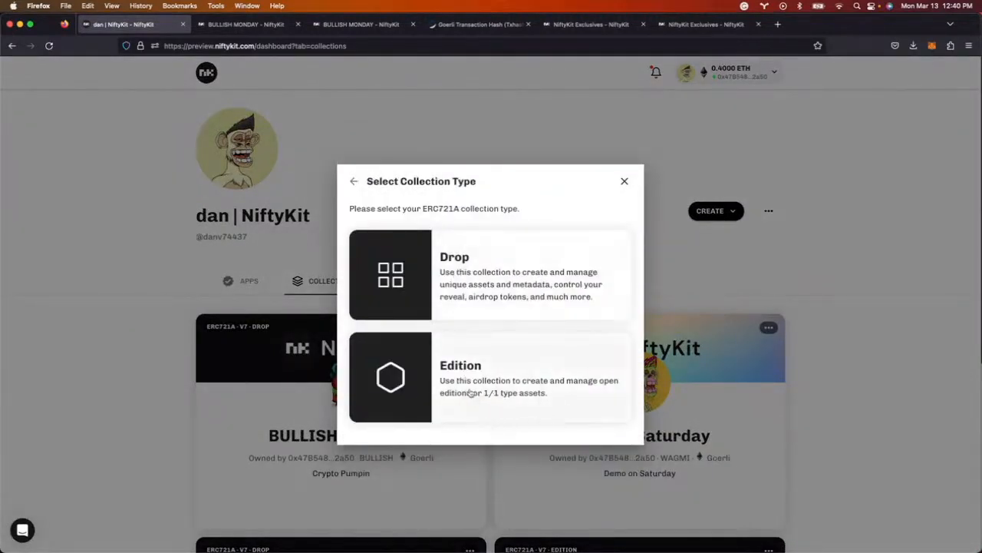
left_click(624, 181)
- Open the NiftyKit Exclusives collection from the dashboard list
scroll(890, 423, "down", 5)
scroll(888, 423, "down", 2)
left_click(643, 396)
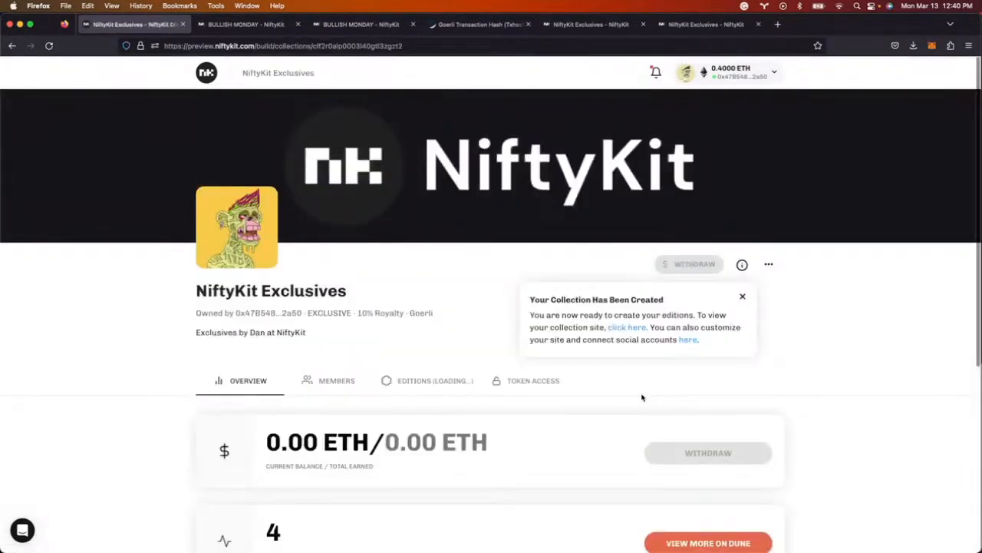
- Browse the Taku, Taku's Girl and Taku's Papa editions, then bring up the CREATE options
scroll(809, 338, "down", 3)
scroll(807, 340, "up", 5)
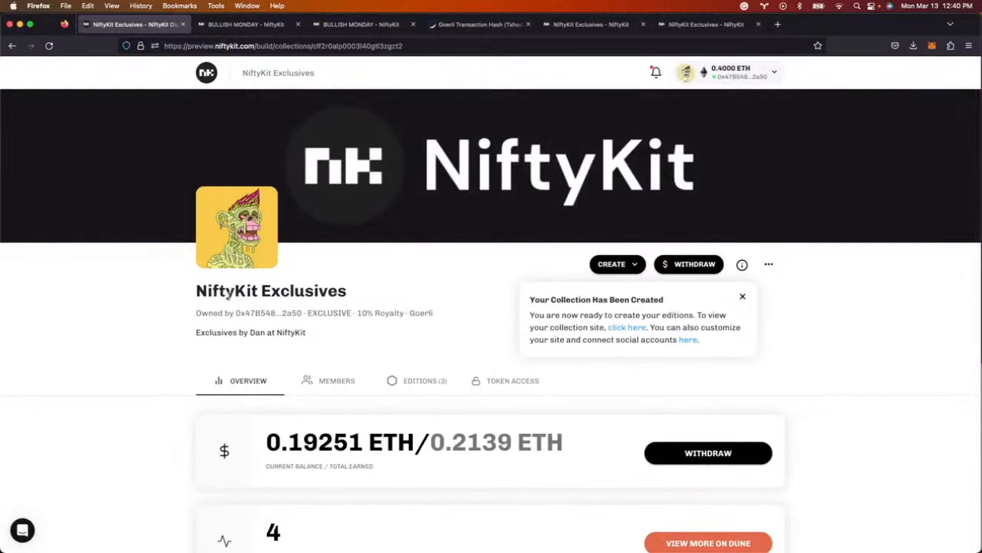
left_click(421, 384)
scroll(847, 289, "down", 5)
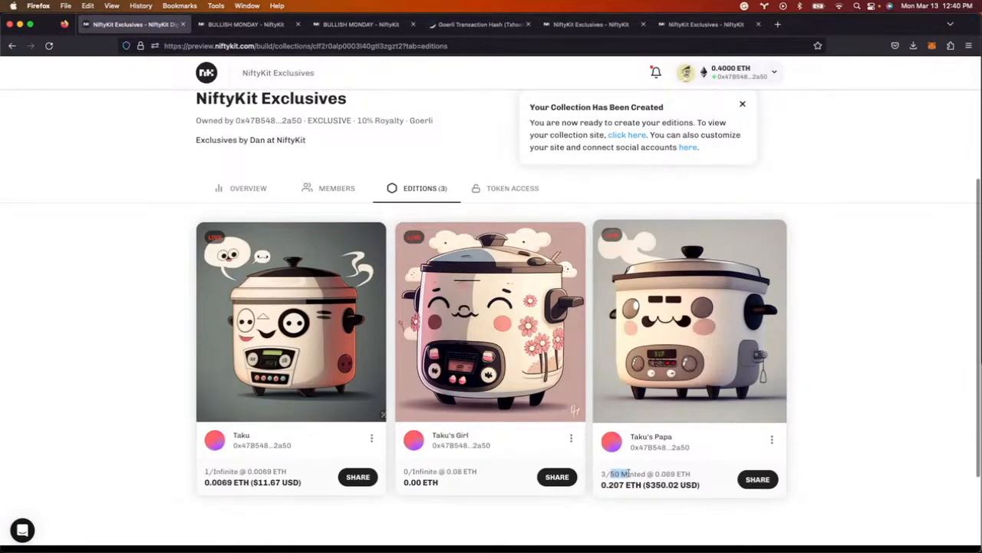
scroll(622, 474, "up", 2)
scroll(814, 342, "down", 2)
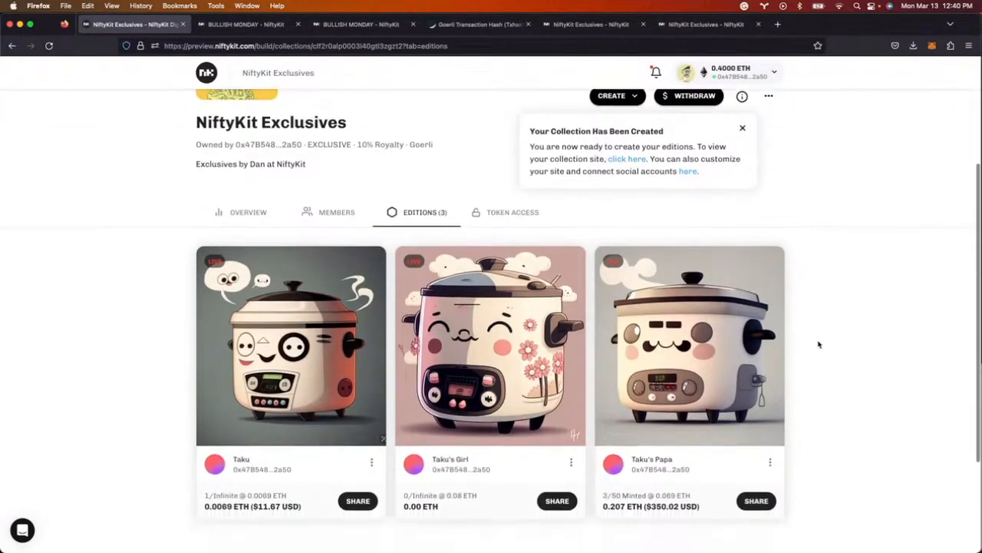
scroll(340, 303, "up", 6)
left_click(633, 267)
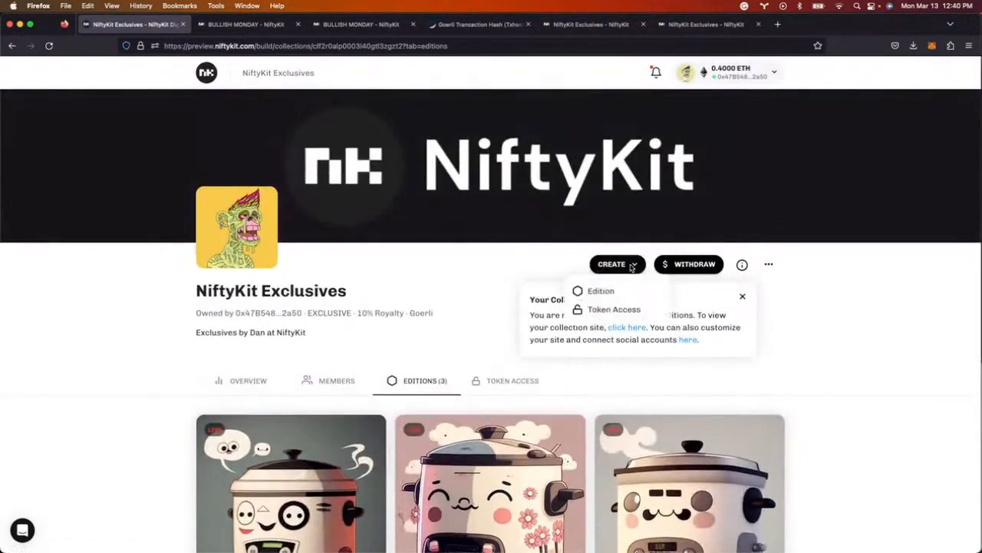
- Start a new Limited edition with quantity 1, priced at 0.069 ETH
left_click(612, 292)
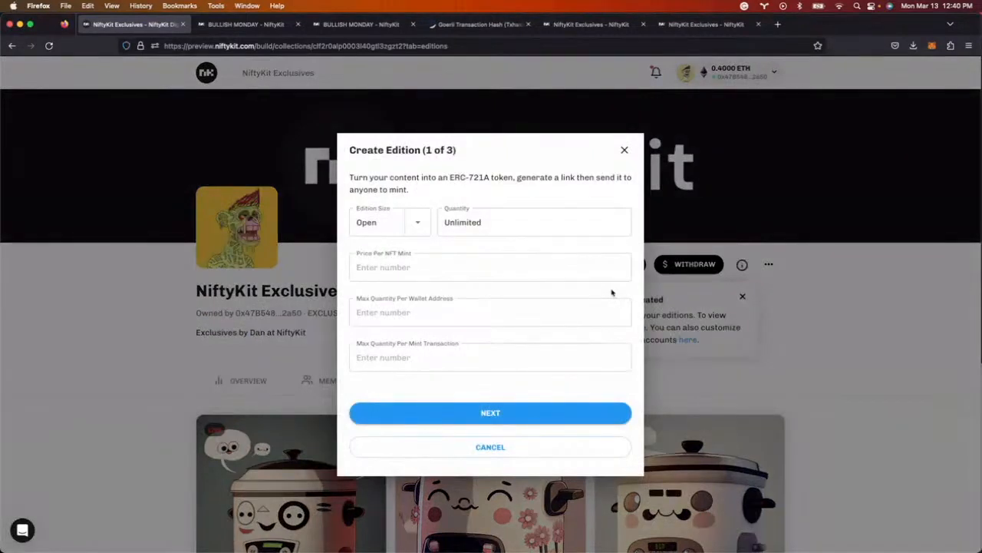
left_click(419, 223)
left_click(422, 267)
left_click(474, 222)
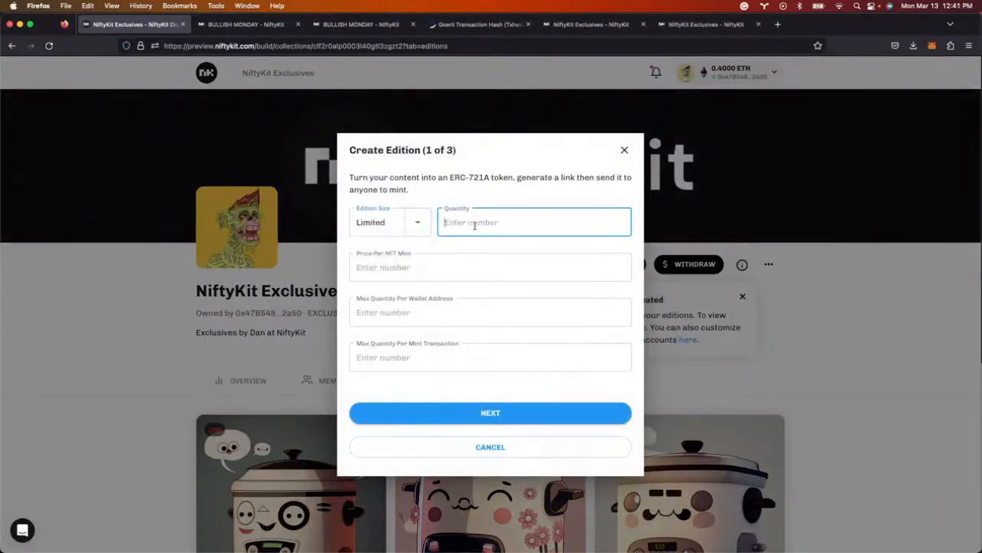
type("1")
left_click(418, 268)
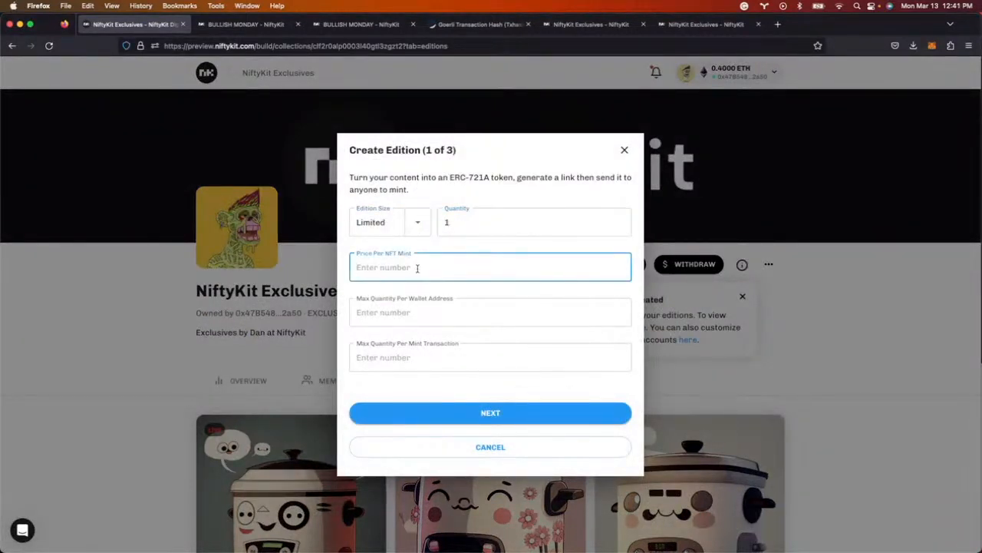
type("0")
type("069")
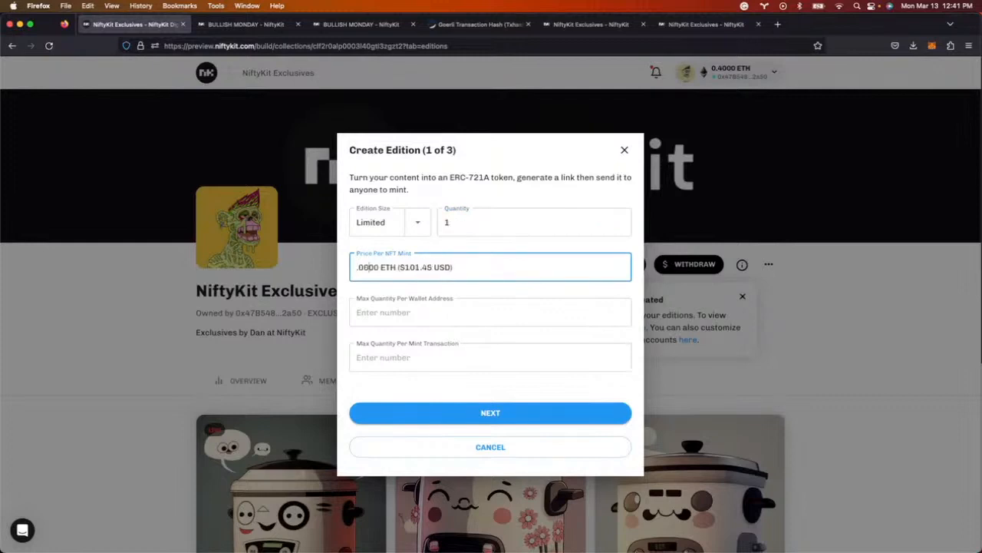
- Set max 1 per wallet and 2 per transaction, then continue to edition details
left_click(402, 319)
type("2")
left_click(378, 364)
type("2")
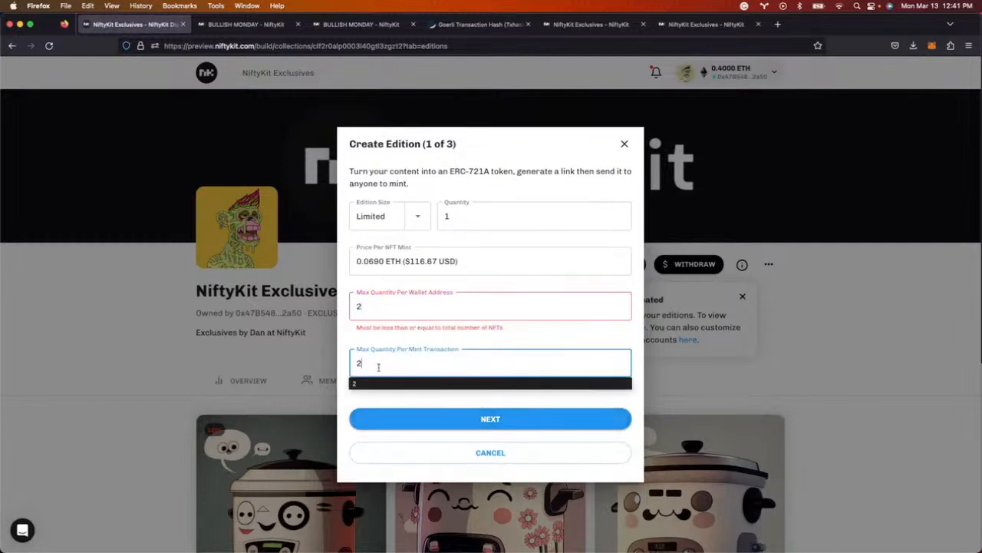
left_click(380, 306)
key("BackSpace")
type("1")
left_click(449, 415)
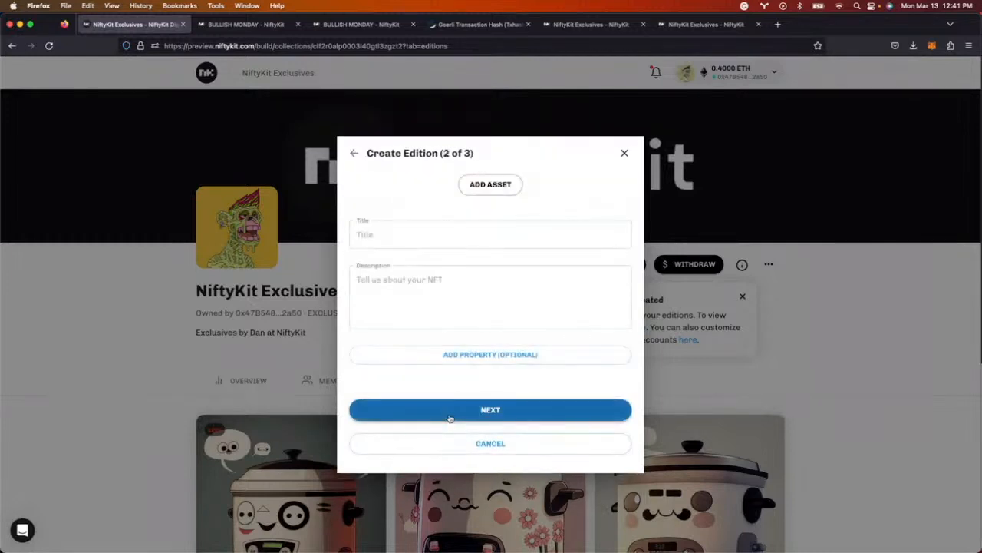
- Upload taku-rice-cooker10 from the Desktop as the edition's image
left_click(482, 187)
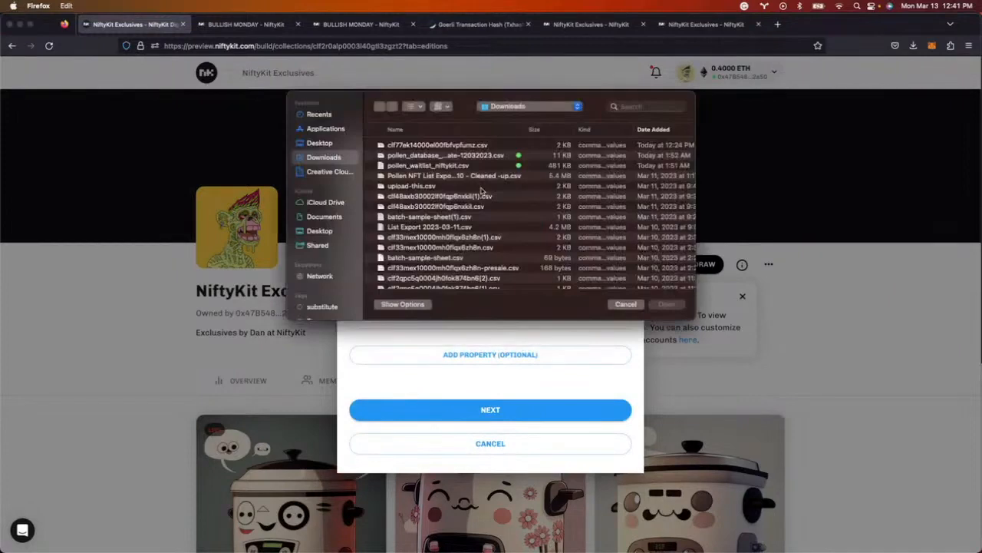
left_click(321, 144)
scroll(491, 215, "down", 3)
left_click(430, 191)
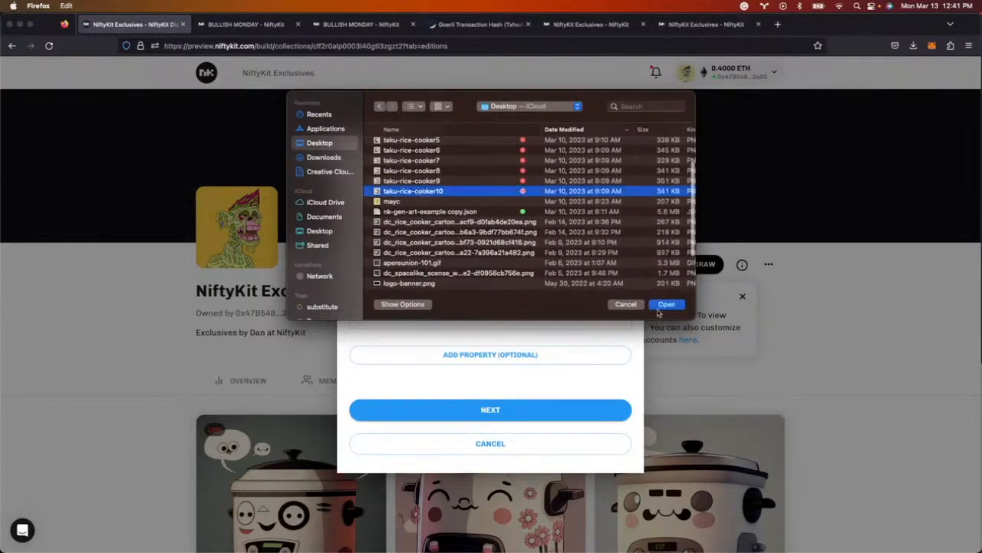
left_click(666, 304)
- Title it 'Taku Grail', describe it 'Grail', add property Grail – True, and continue to the summary
left_click(500, 320)
type("T")
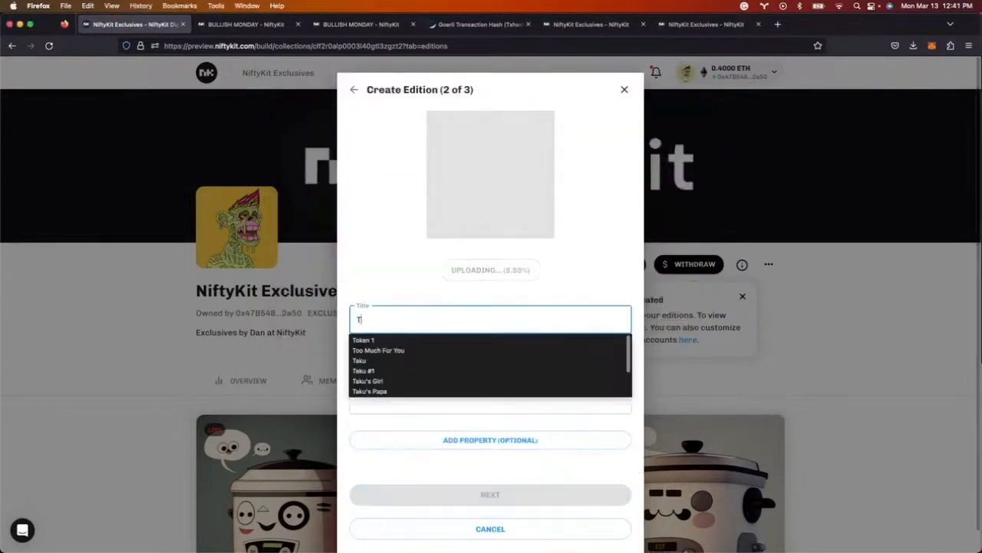
type("aku")
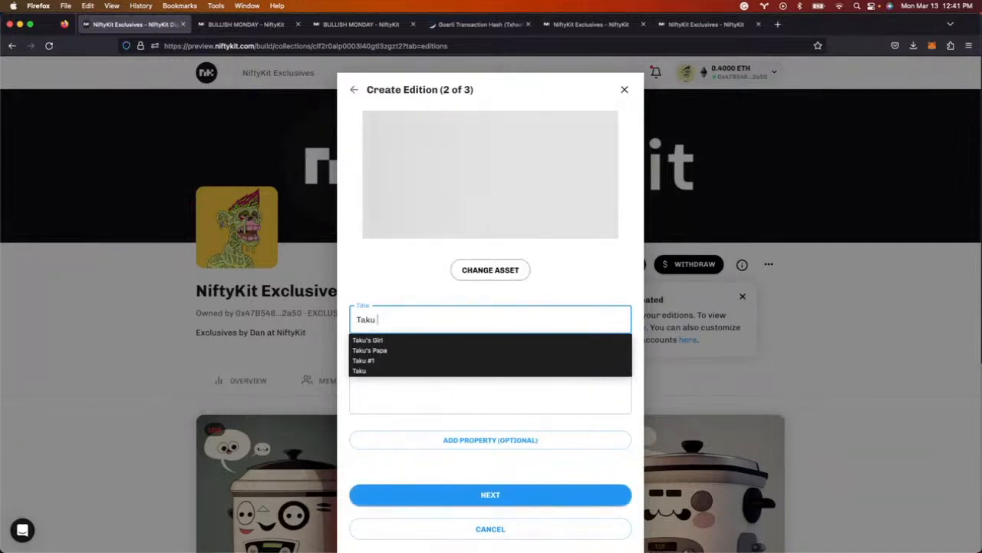
type(" Grail")
left_click(441, 371)
type("Grail")
left_click(472, 444)
type("Grail")
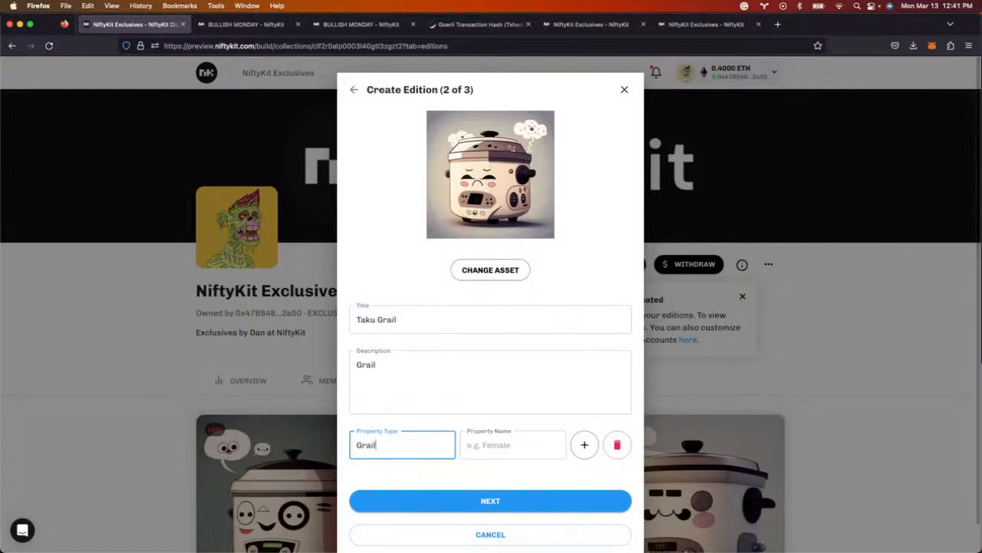
key("Tab")
type("Te")
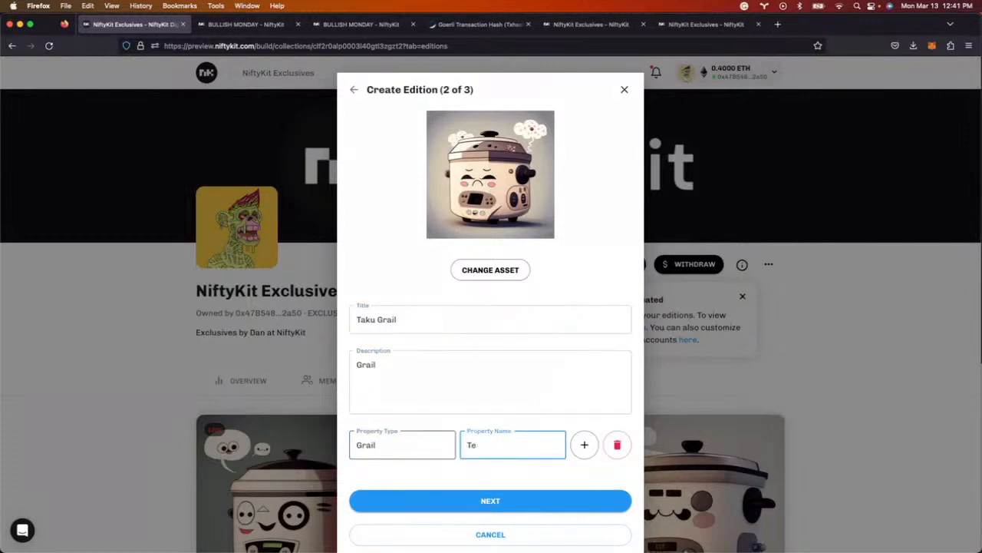
type("ruue")
left_click(442, 500)
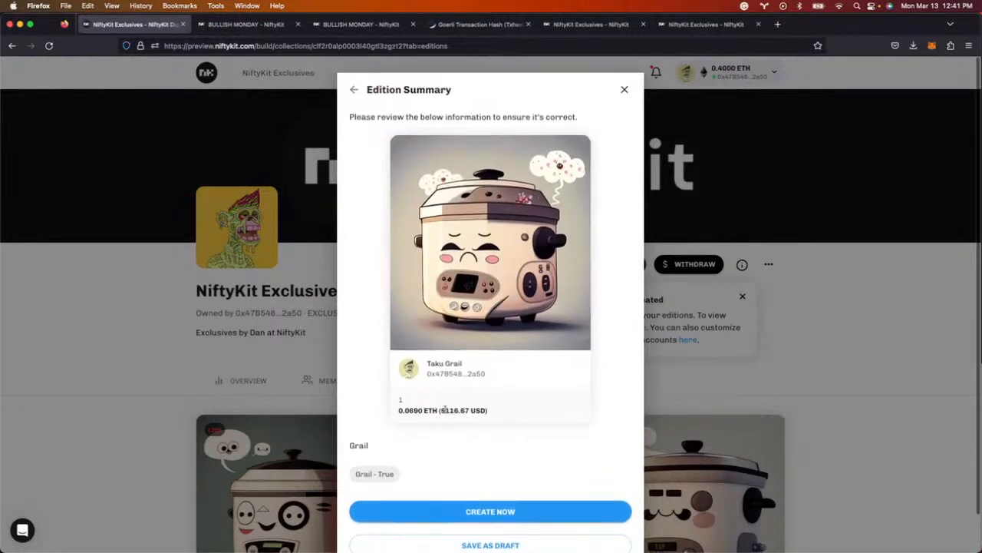
- Create the Taku Grail edition and approve its transaction in MetaMask
scroll(524, 514, "down", 1)
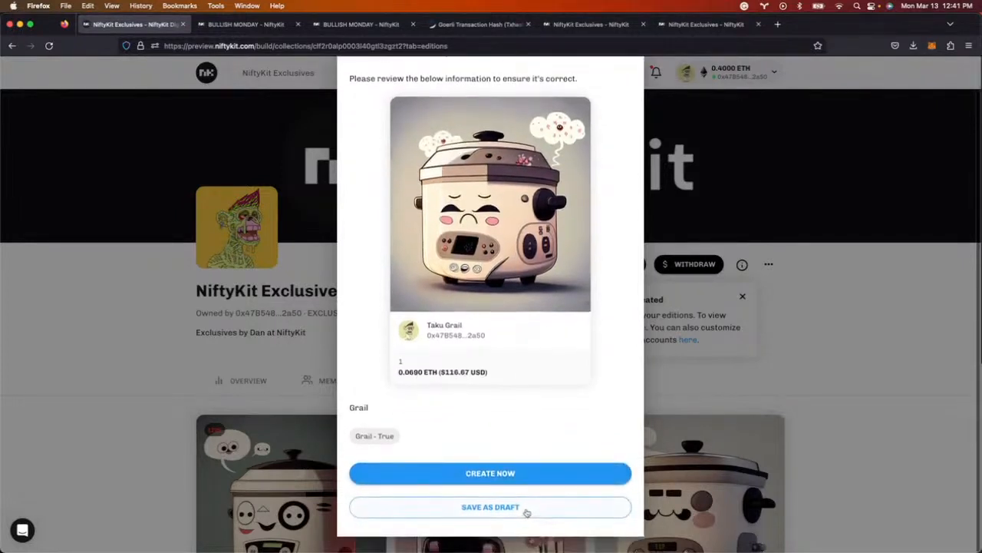
left_click(495, 473)
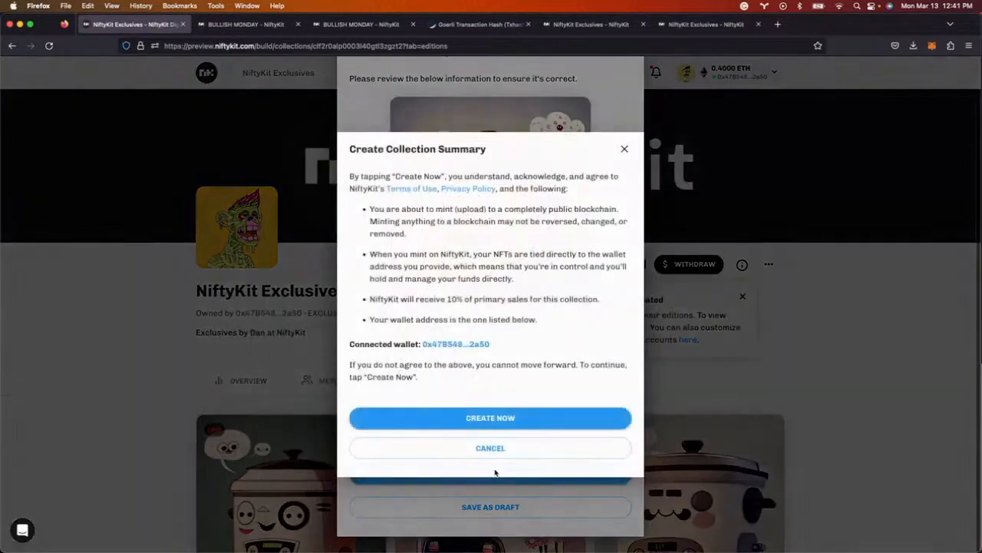
left_click(470, 419)
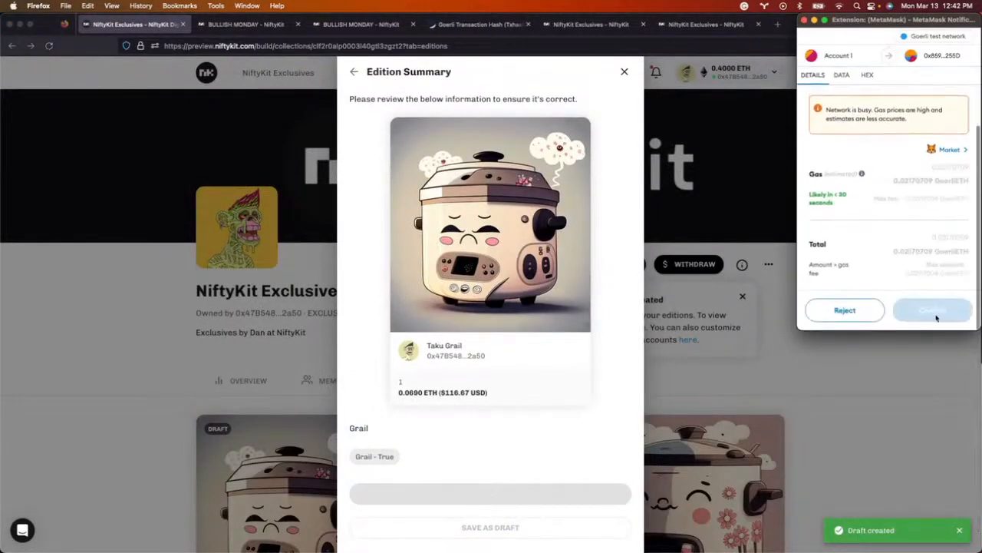
left_click(935, 313)
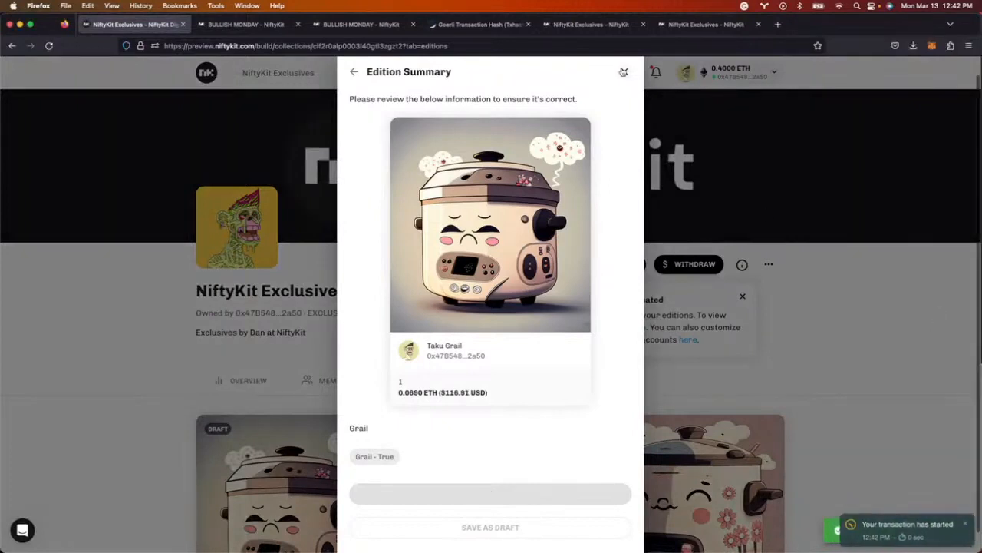
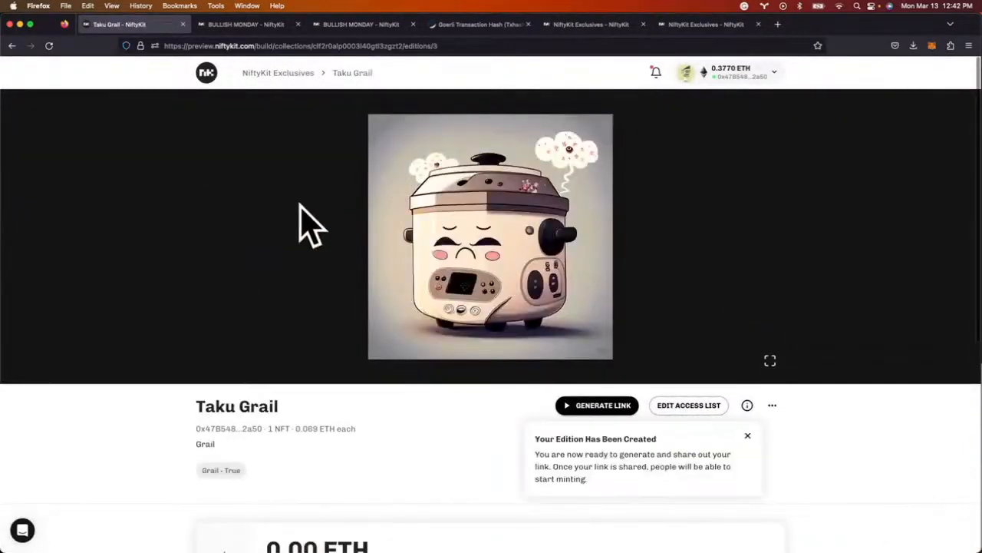
- Generate the Taku Grail mint link, sign and confirm it in MetaMask, and show its sharing options
scroll(707, 325, "down", 4)
scroll(707, 325, "down", 3)
scroll(706, 325, "up", 6)
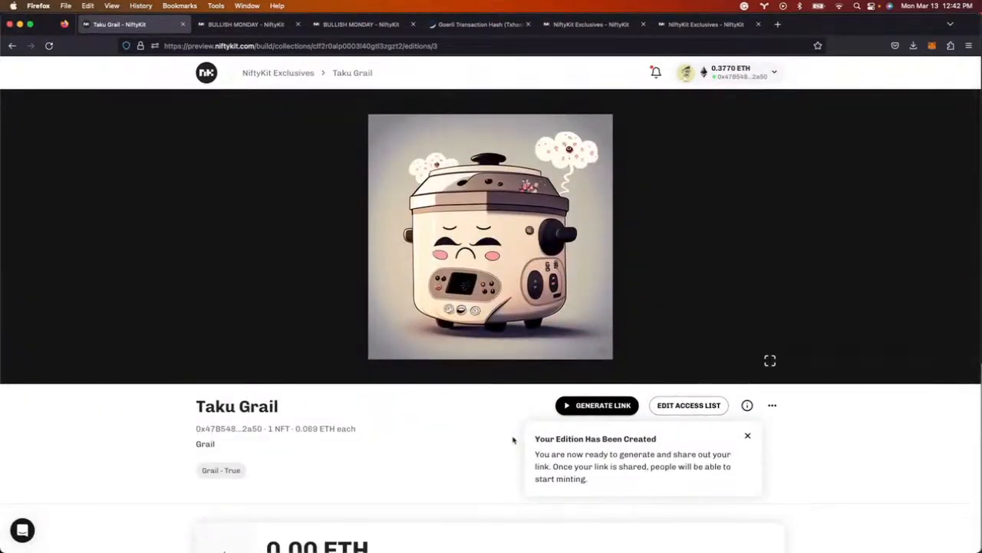
scroll(492, 443, "down", 4)
scroll(491, 446, "up", 4)
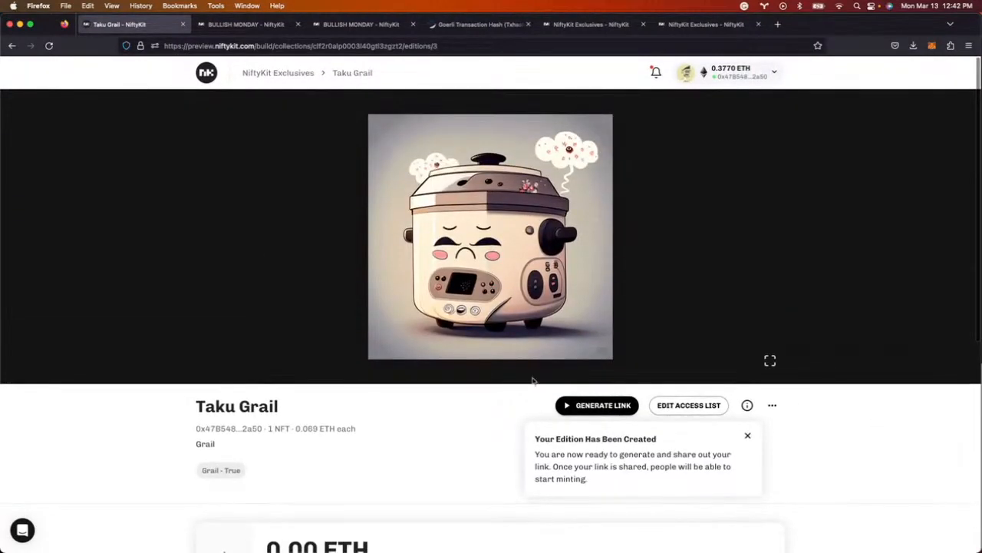
left_click(586, 406)
left_click(930, 304)
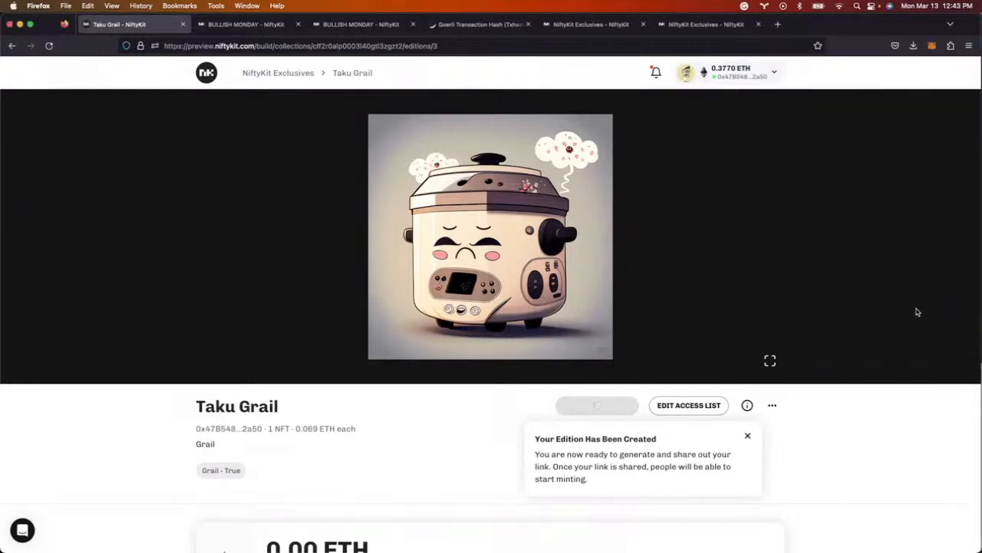
scroll(939, 297, "down", 2)
scroll(937, 300, "down", 1)
left_click(933, 309)
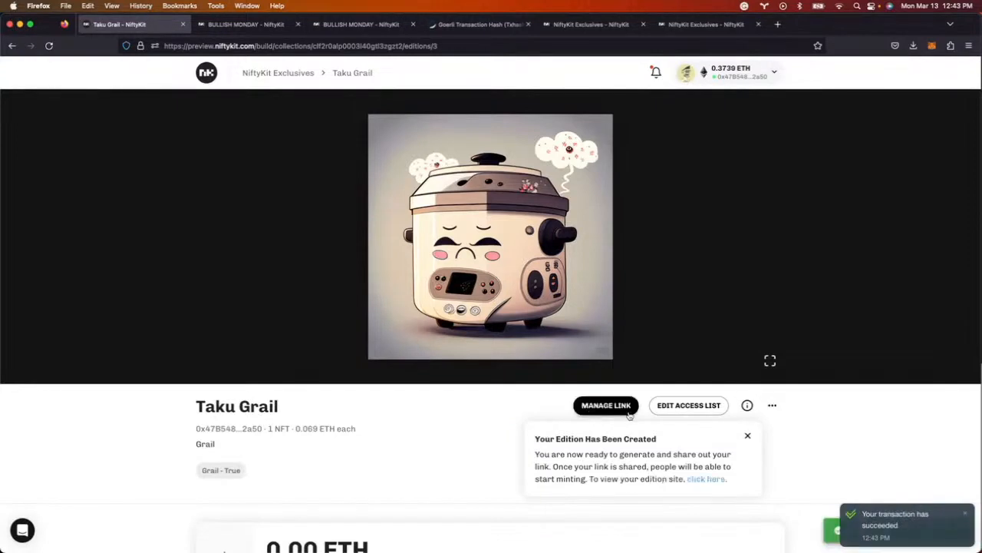
left_click(620, 408)
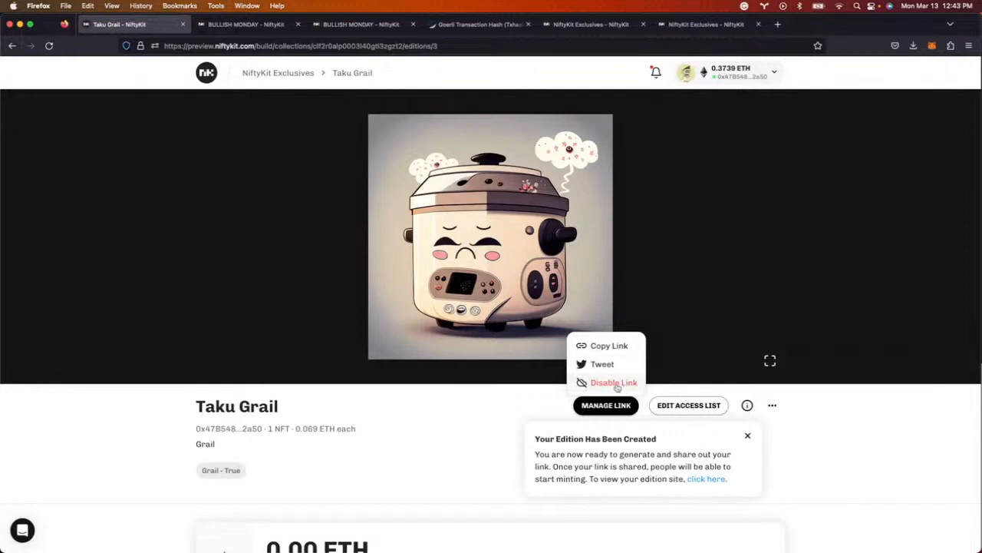
- Copy the Taku Grail mint link and load it in a new browser tab
left_click(607, 347)
key("super+t")
key("super+v")
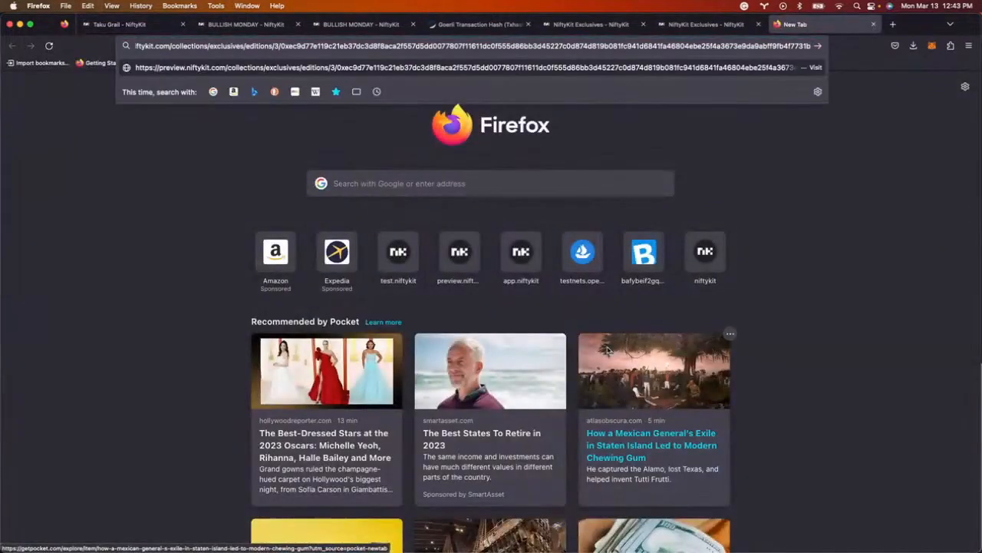
key("Return")
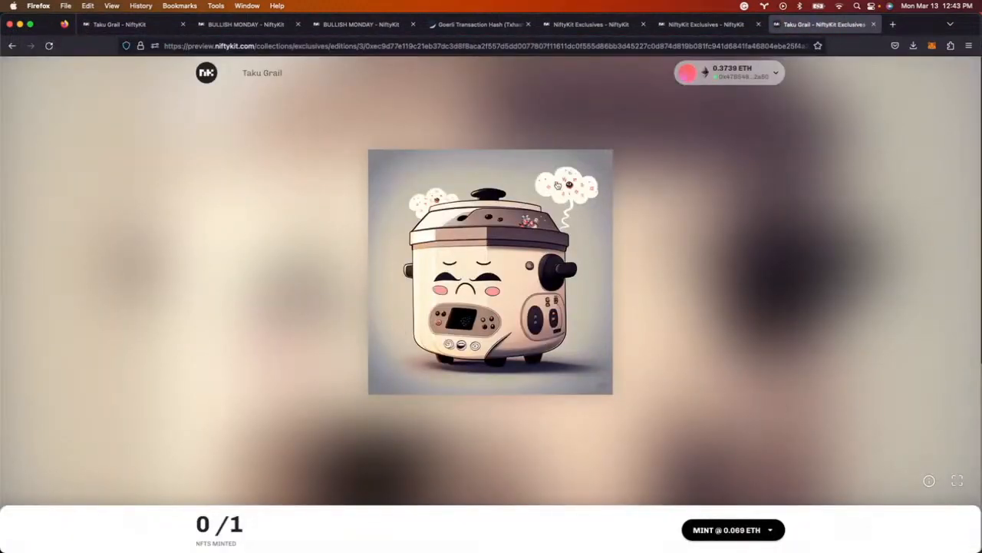
- Mint the Taku Grail edition at 0.069 ETH, confirm in MetaMask, and return to NiftyKit Exclusives
left_click(760, 531)
left_click(723, 500)
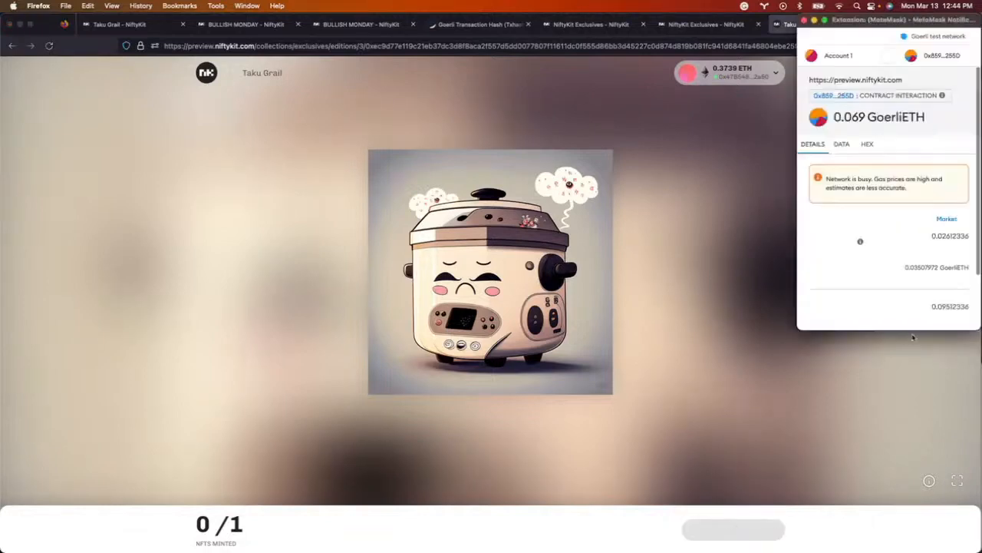
left_click(935, 310)
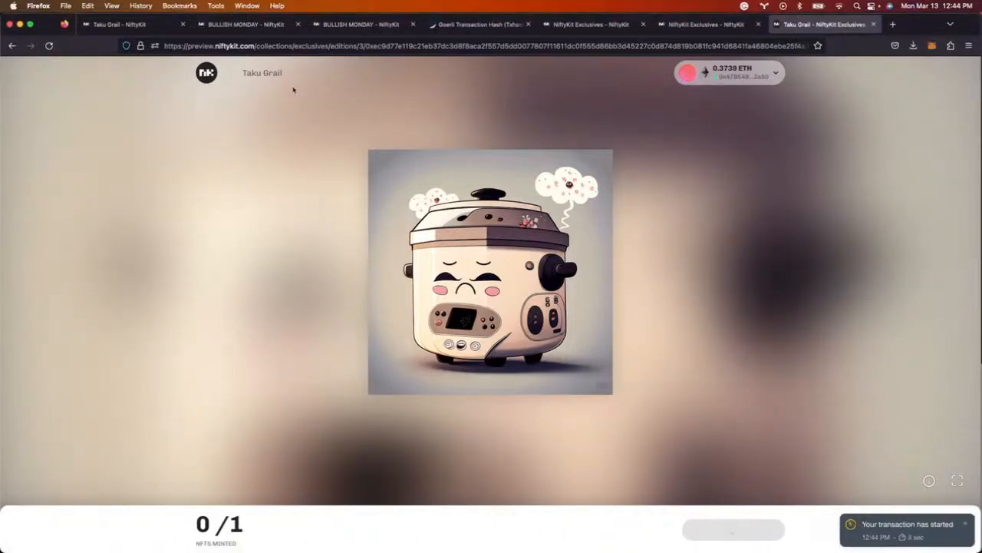
left_click(266, 73)
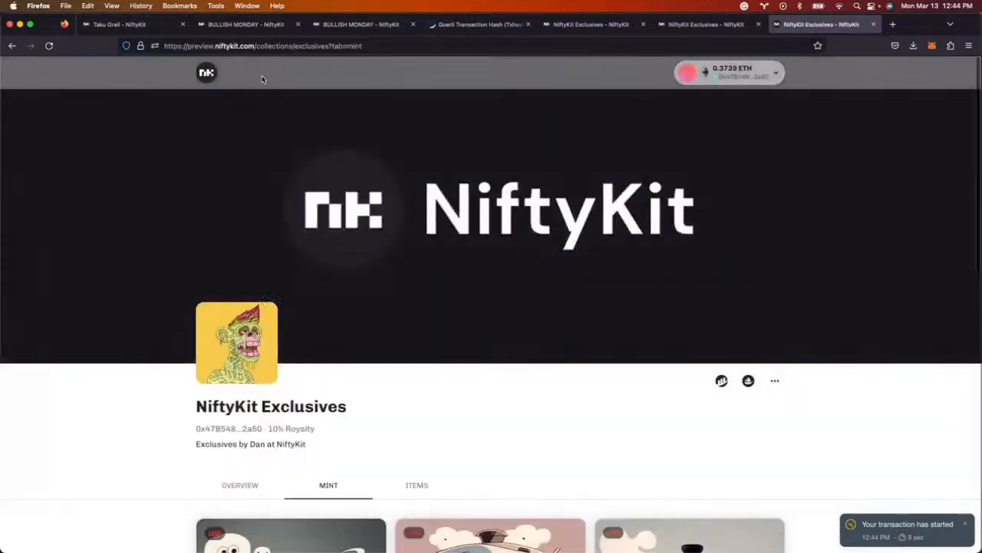
- Review the collection's About Me overview, mint listings and minted items
scroll(496, 318, "down", 5)
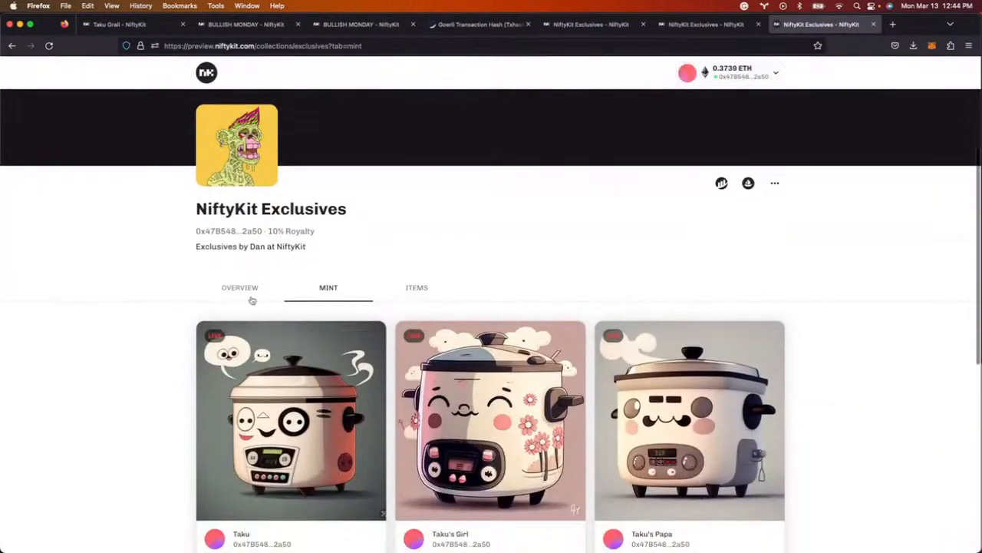
left_click(248, 291)
left_click(329, 290)
left_click(426, 294)
scroll(340, 317, "down", 8)
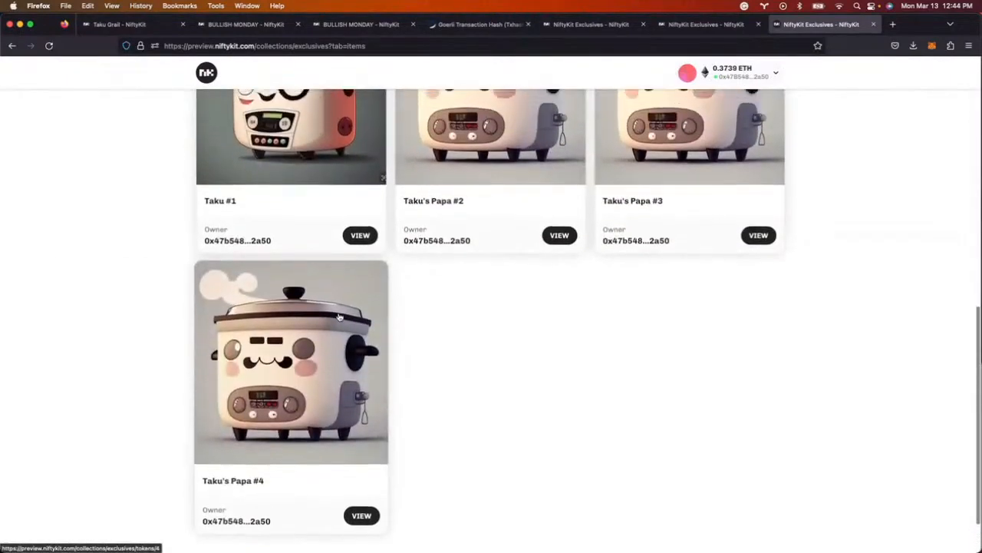
scroll(340, 317, "up", 8)
scroll(340, 317, "down", 4)
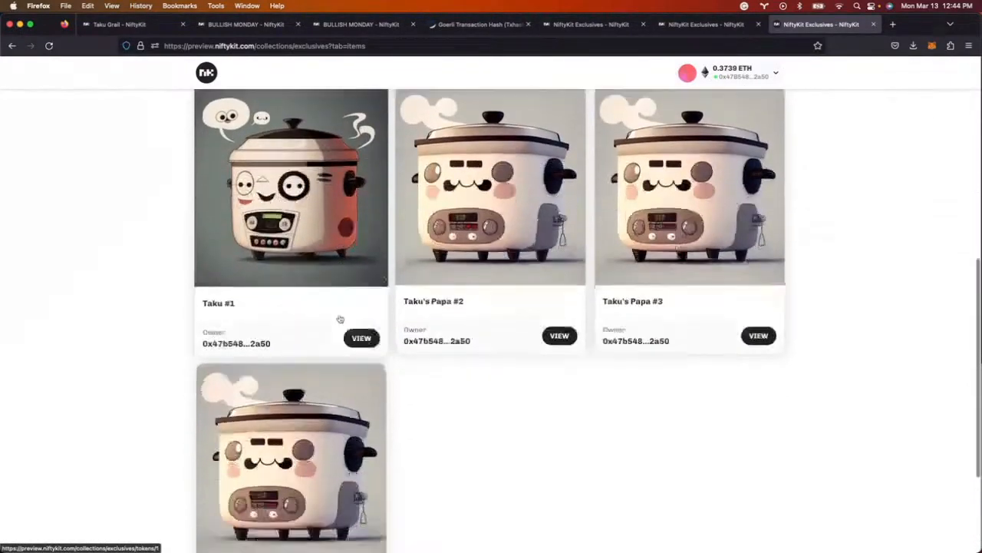
scroll(340, 318, "down", 2)
scroll(340, 318, "up", 3)
- View the Taku #1 token page, then return to the collection's mint listings
left_click(364, 374)
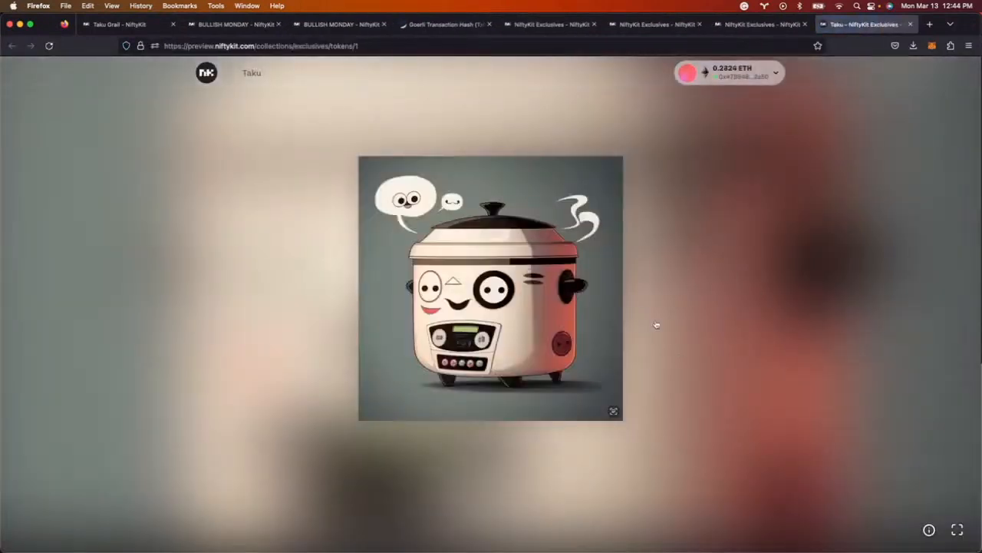
left_click(739, 24)
scroll(300, 301, "up", 3)
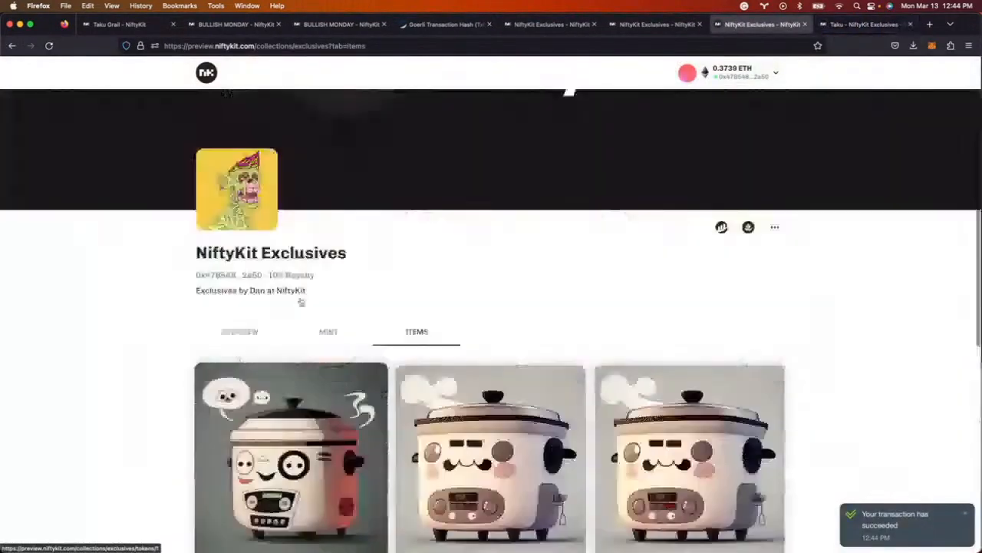
left_click(332, 413)
scroll(551, 416, "down", 3)
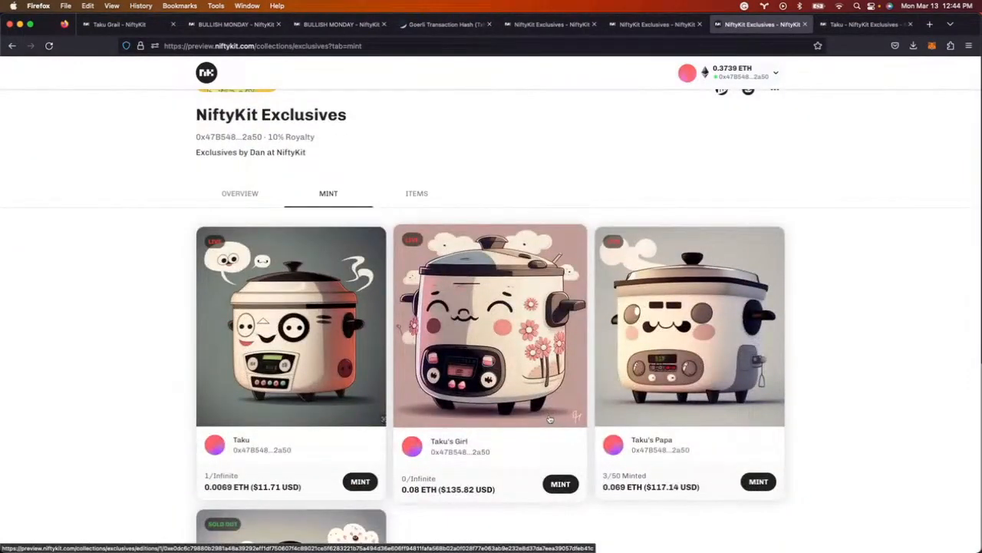
scroll(549, 419, "up", 5)
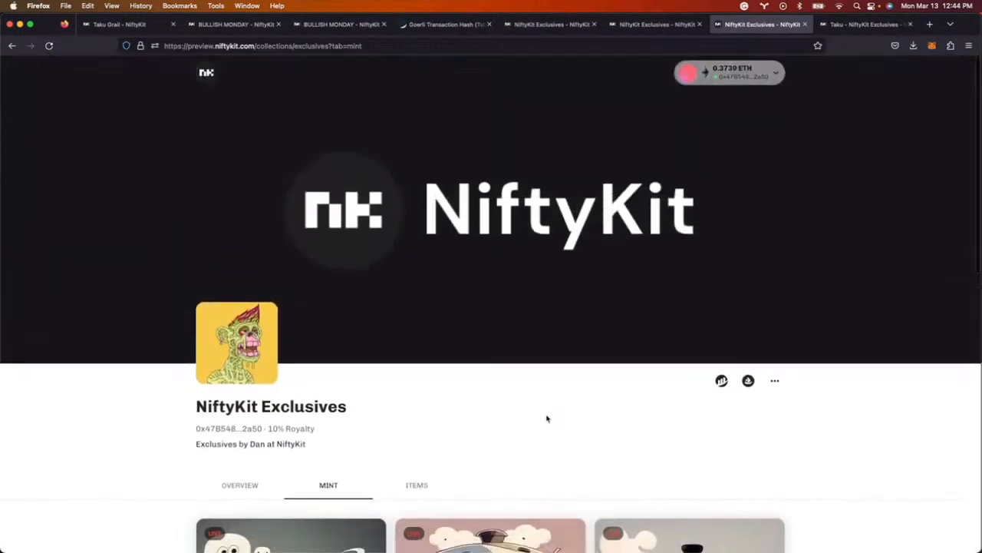
scroll(466, 435, "down", 5)
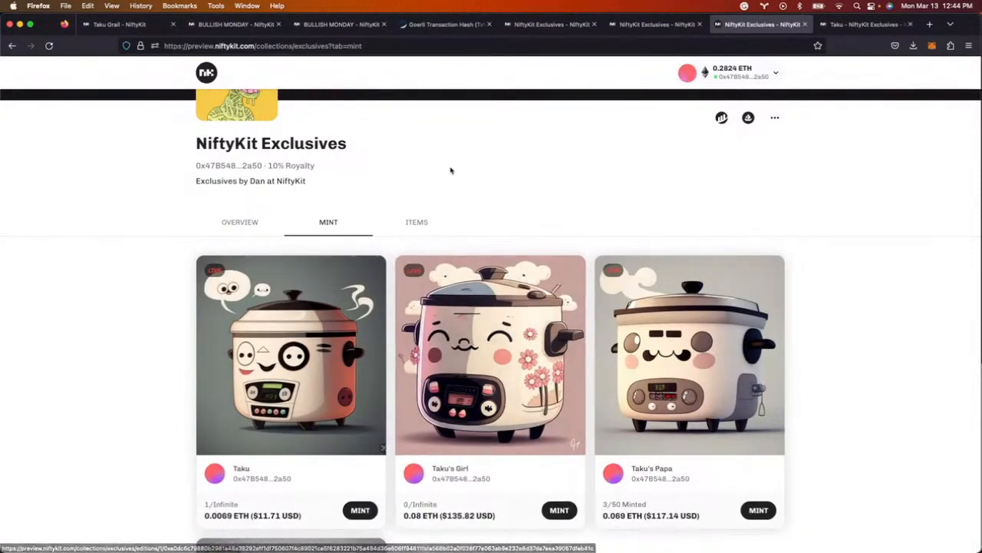
scroll(450, 170, "up", 3)
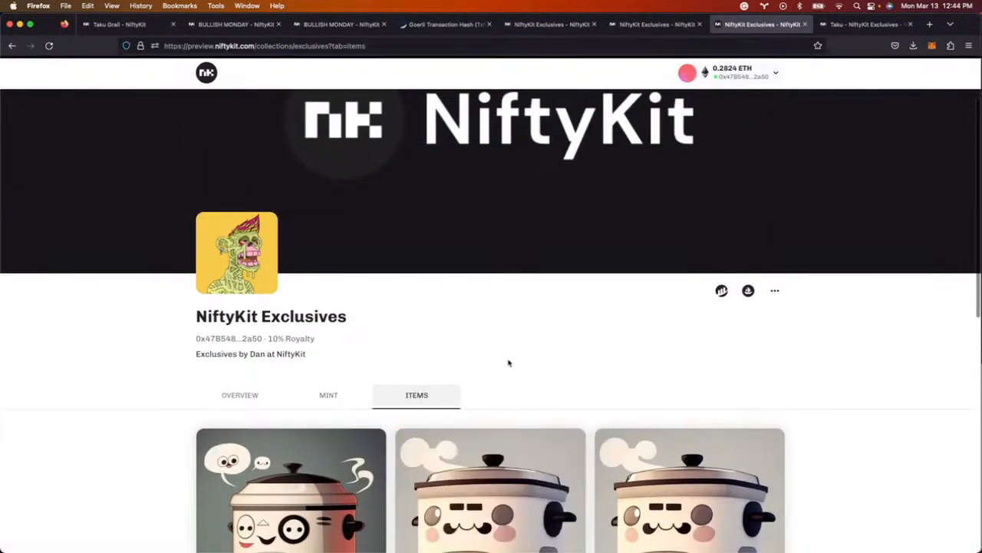
scroll(500, 330, "down", 5)
scroll(500, 331, "down", 2)
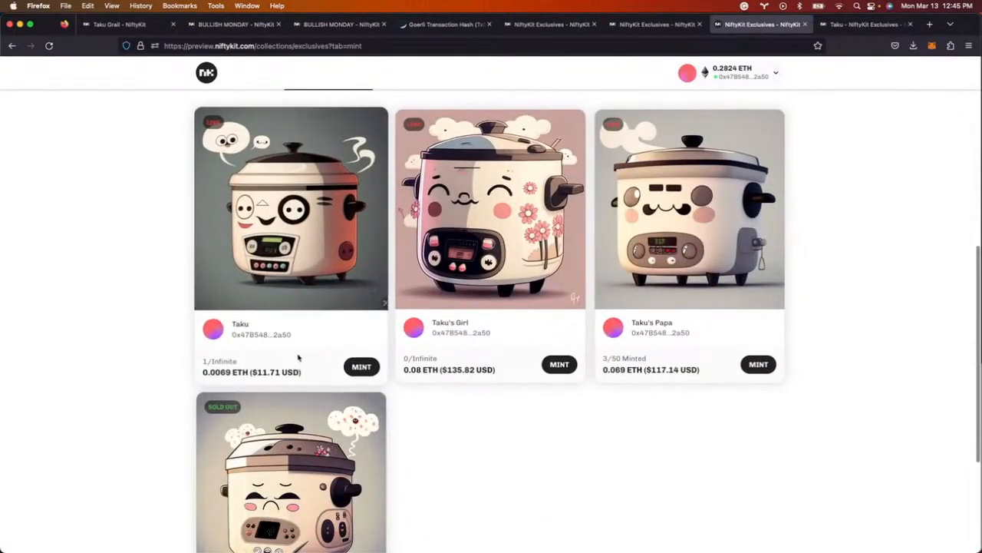
scroll(430, 322, "up", 2)
scroll(476, 342, "down", 2)
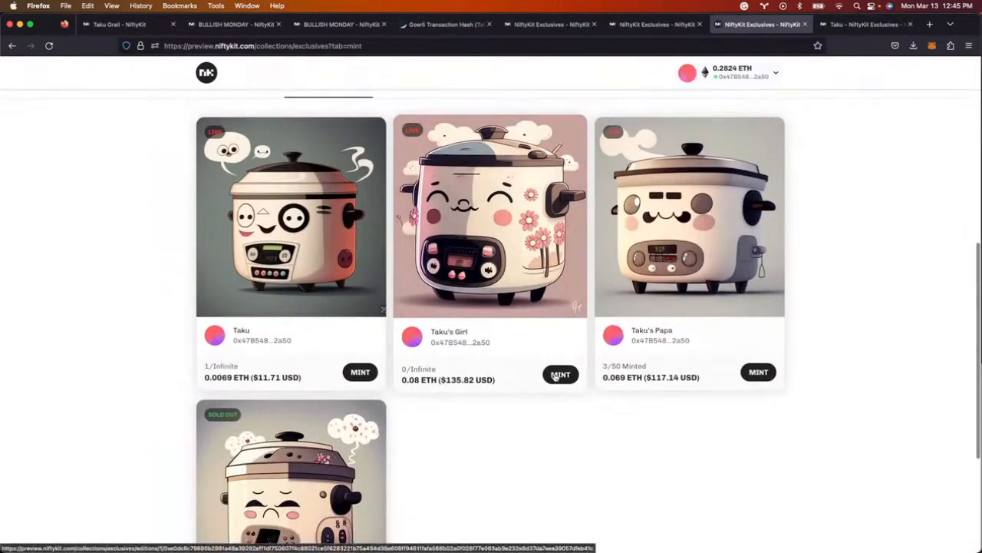
left_click(560, 374)
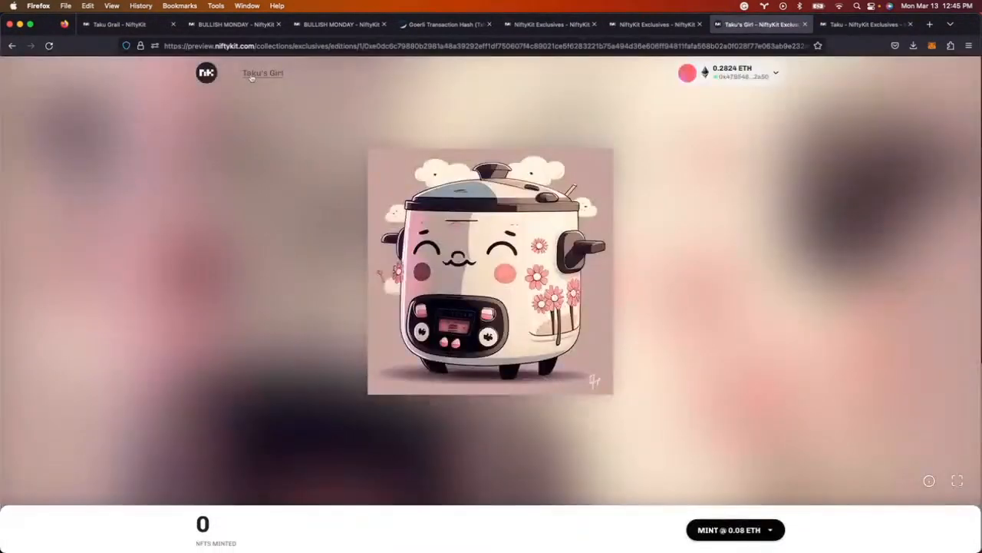
left_click(258, 74)
scroll(498, 419, "down", 3)
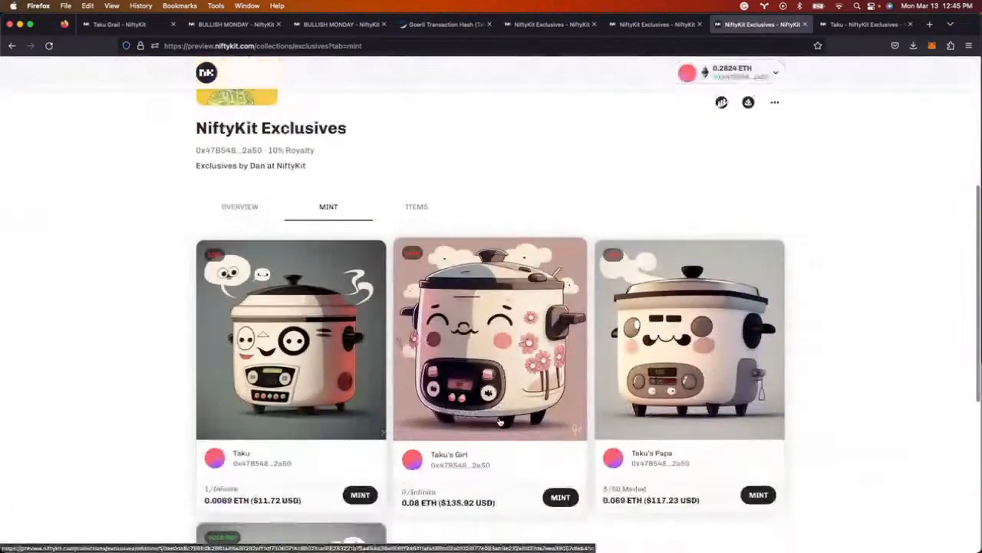
scroll(499, 421, "down", 3)
scroll(499, 421, "down", 2)
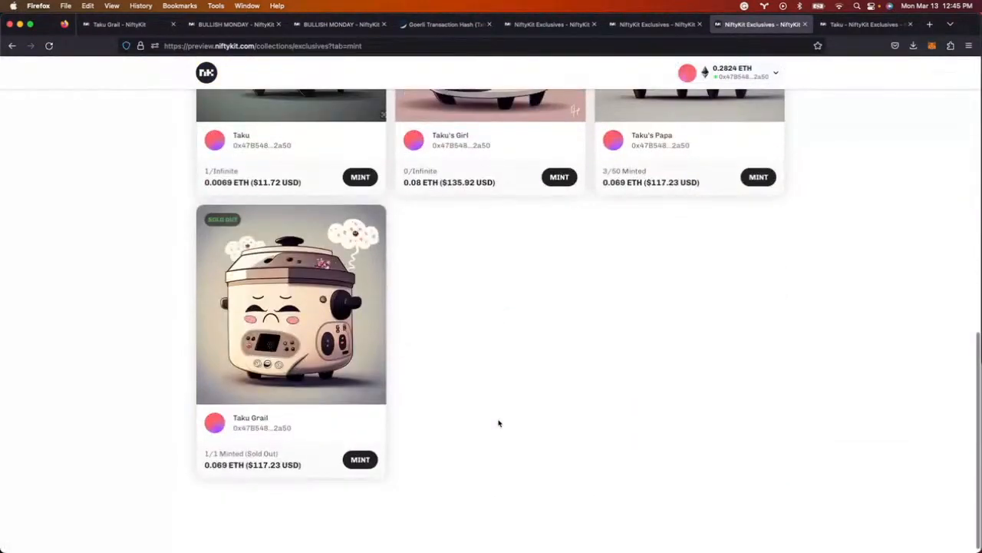
scroll(499, 423, "up", 5)
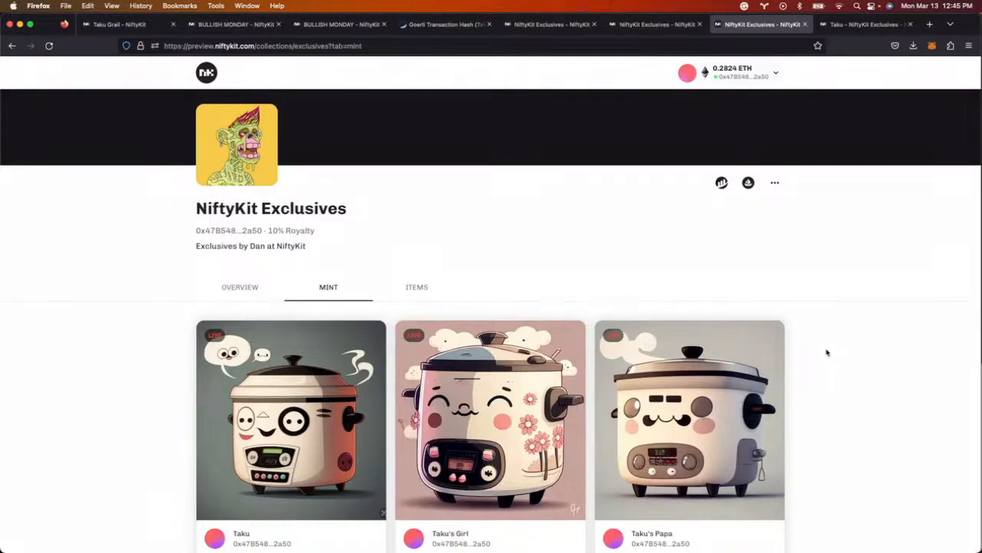
- Switch between the NiftyKit Exclusives pages and close the Goerli transaction page
scroll(828, 352, "down", 2)
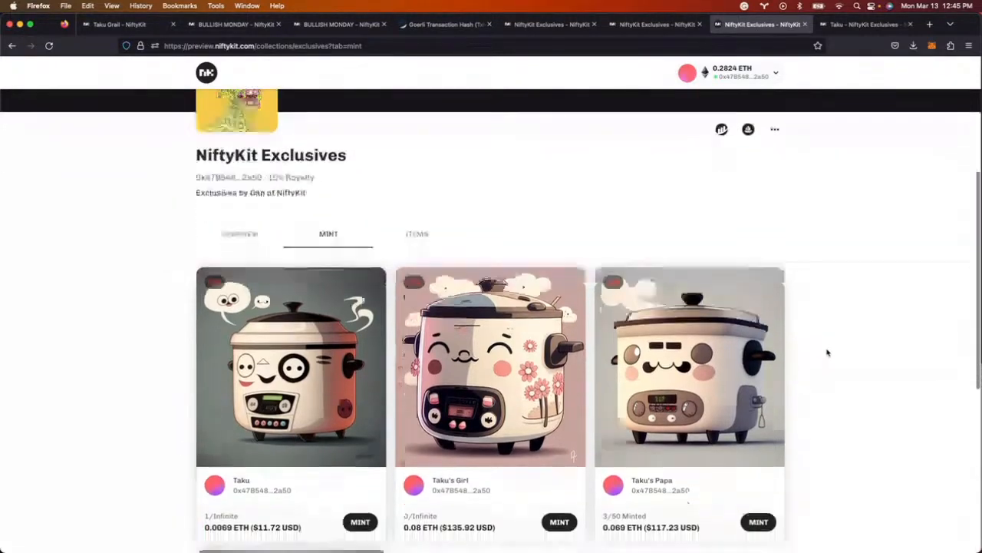
scroll(827, 352, "down", 3)
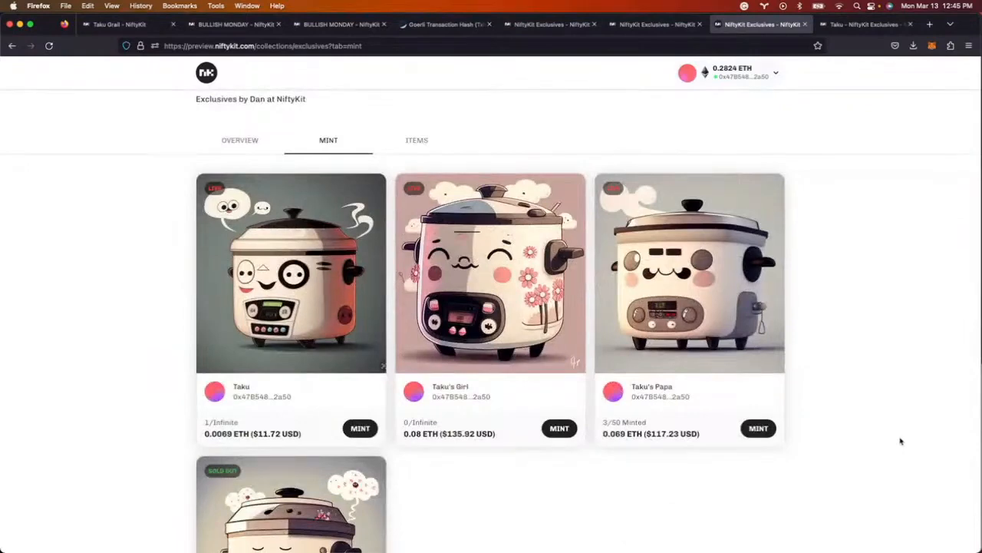
scroll(901, 440, "up", 1)
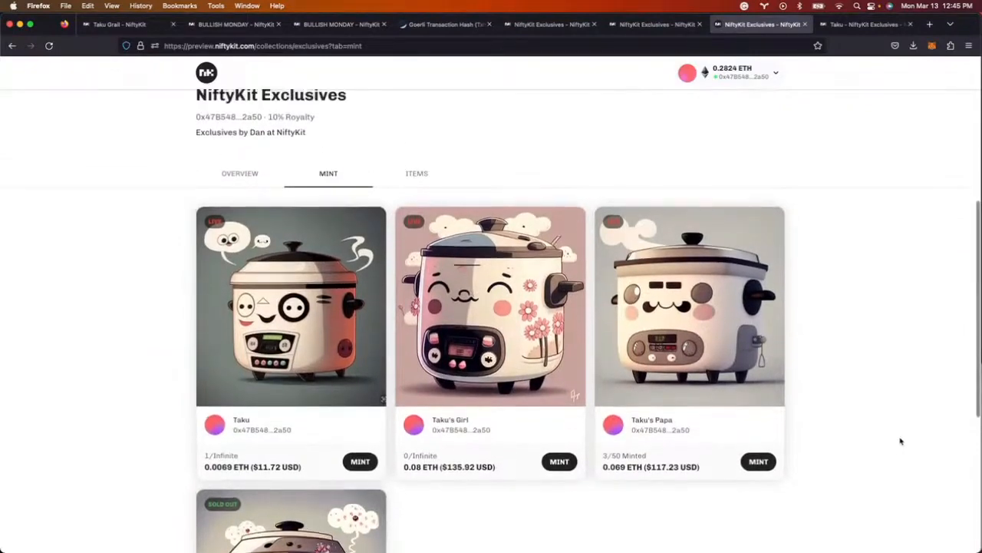
scroll(901, 440, "up", 8)
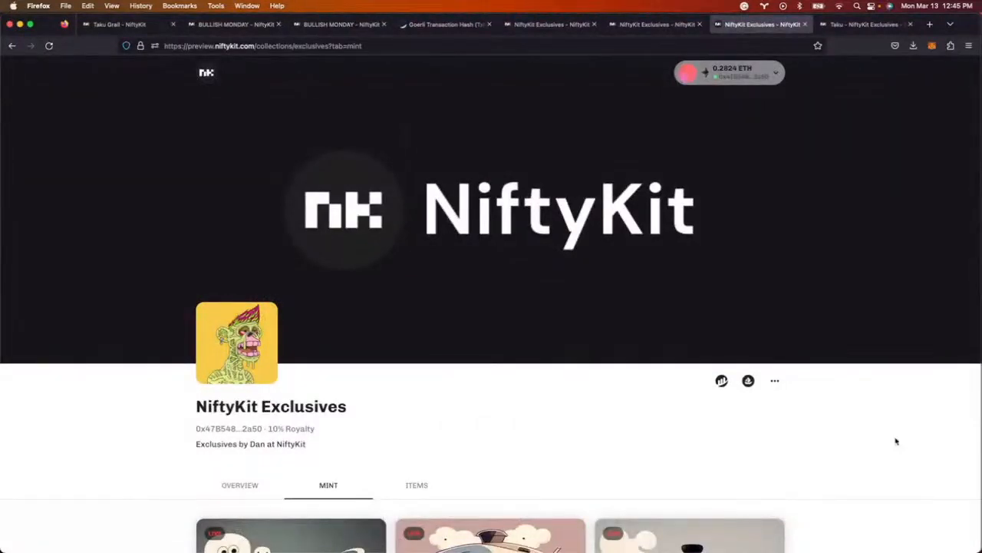
scroll(834, 471, "down", 10)
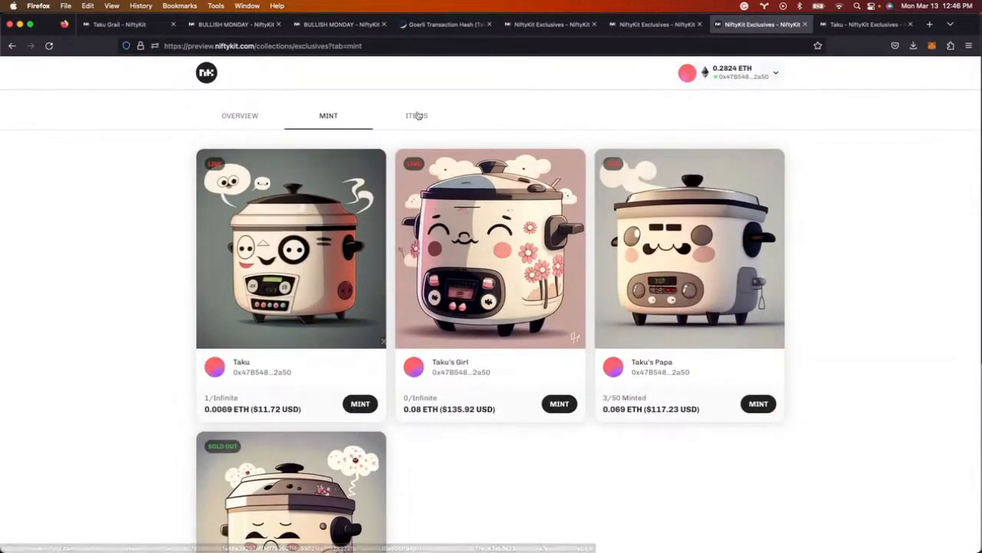
scroll(489, 457, "up", 10)
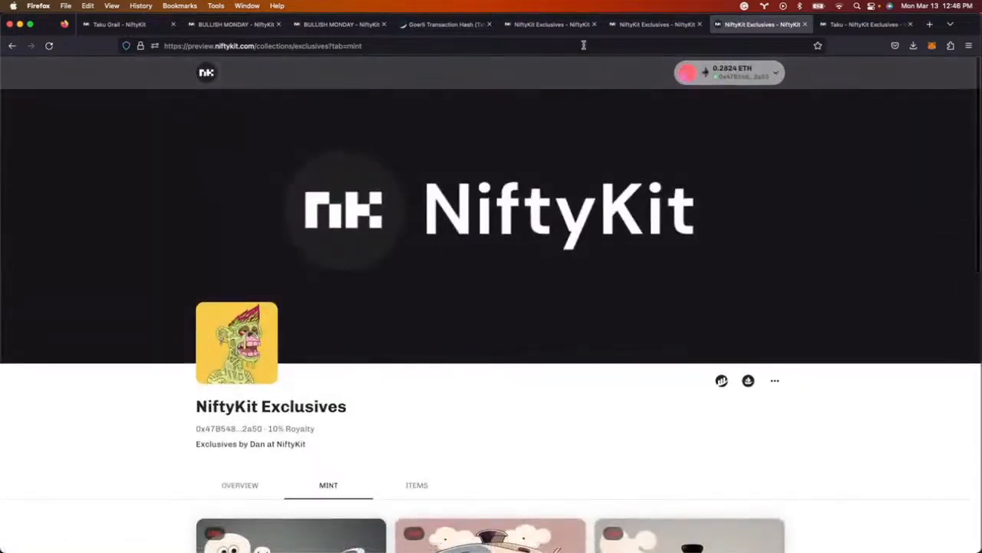
left_click(660, 25)
left_click(569, 29)
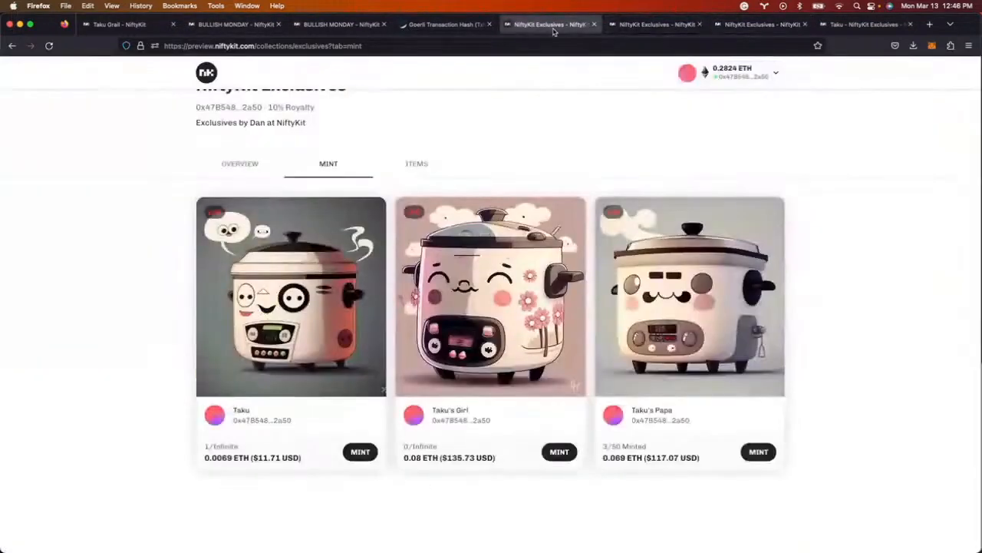
left_click(489, 26)
- Close both BULLISH MONDAY pages and return to the Taku Grail edition page
left_click(370, 26)
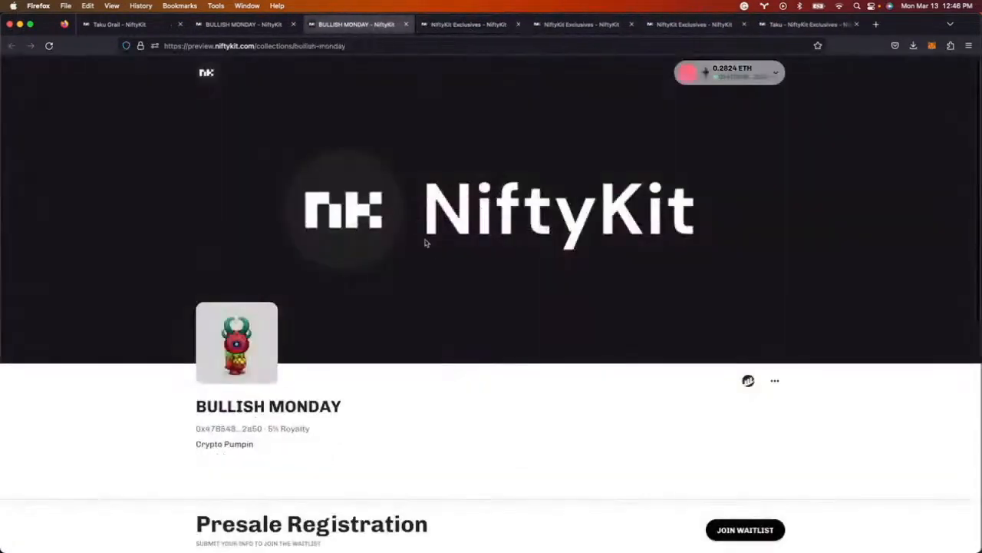
left_click(412, 25)
left_click(269, 26)
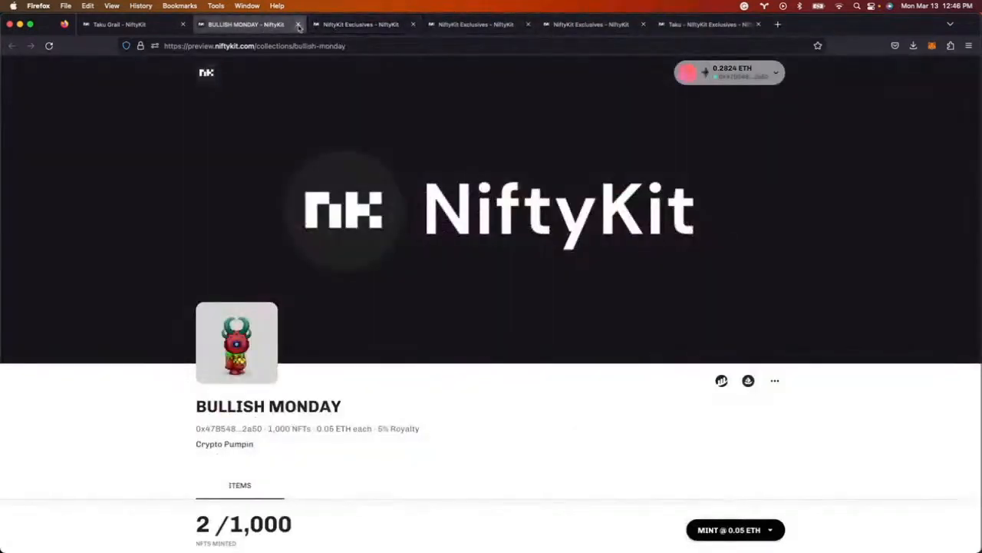
left_click(297, 26)
left_click(152, 26)
scroll(491, 312, "down", 2)
scroll(511, 324, "up", 3)
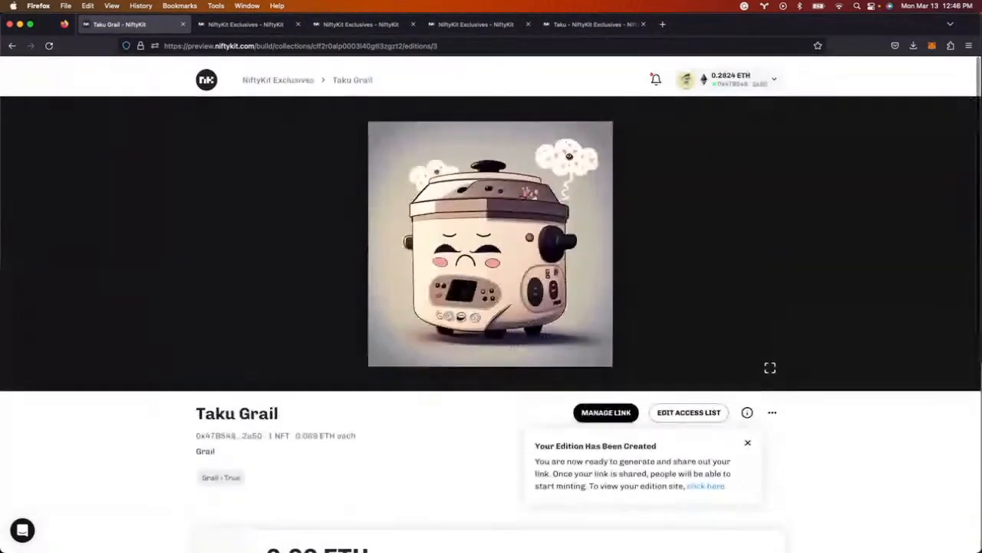
- Go to the NiftyKit Exclusives dashboard and view its four editions
left_click(294, 78)
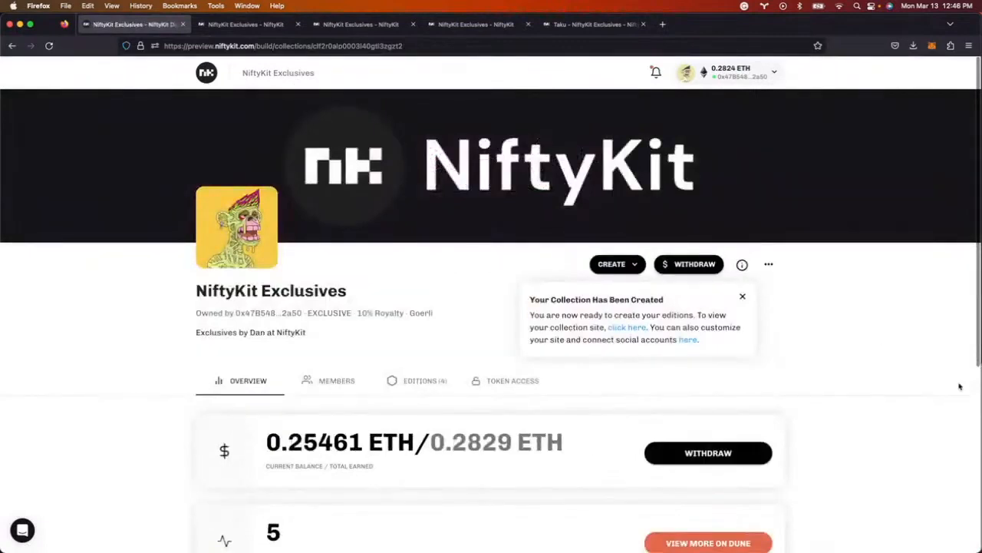
scroll(860, 369, "down", 2)
left_click(508, 318)
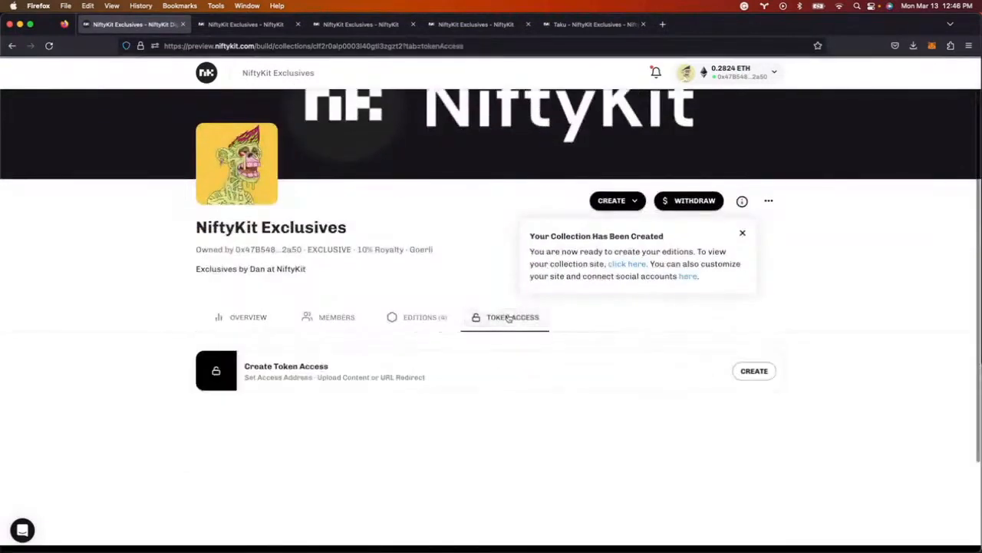
left_click(438, 320)
scroll(448, 321, "down", 5)
scroll(445, 320, "up", 6)
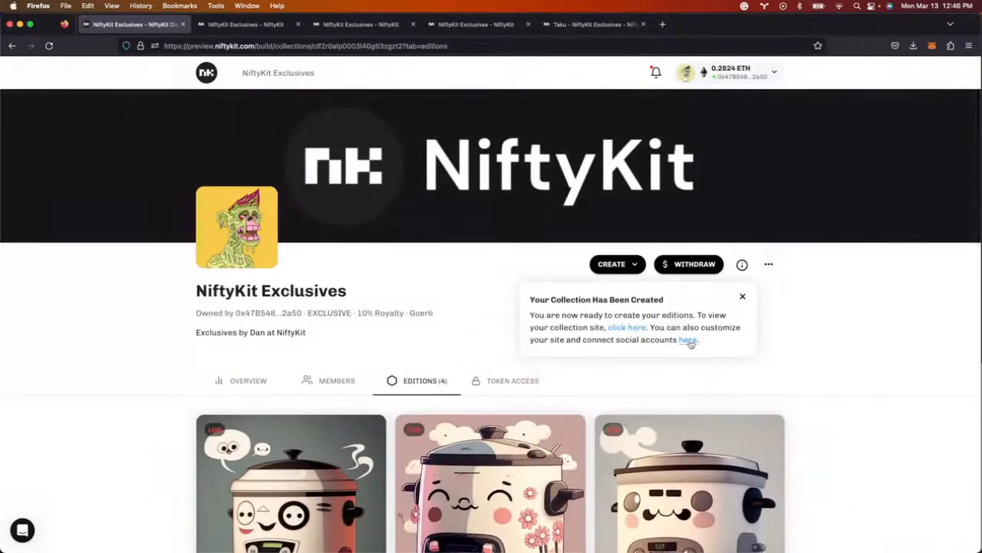
- Enable Include project overview in the site customization settings and apply it
left_click(689, 340)
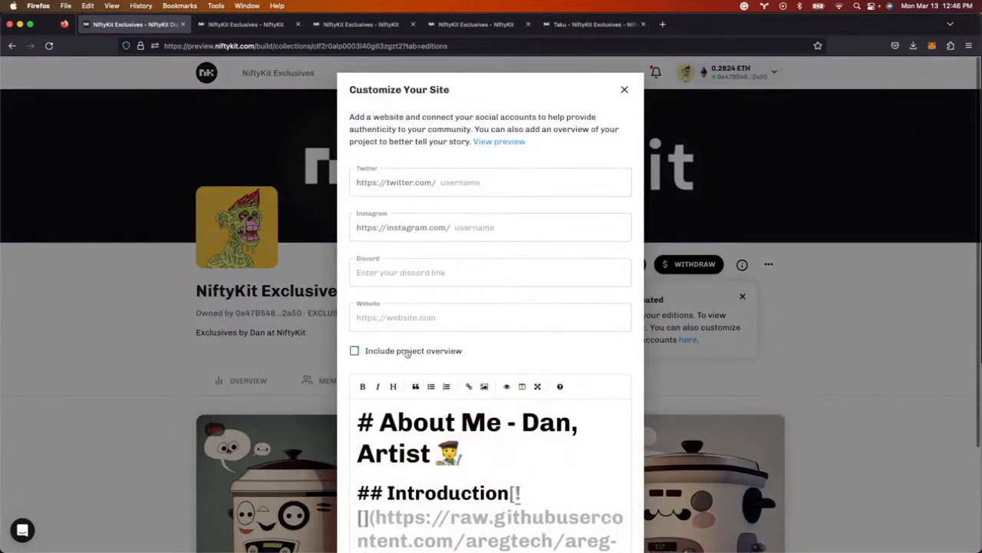
scroll(565, 362, "down", 15)
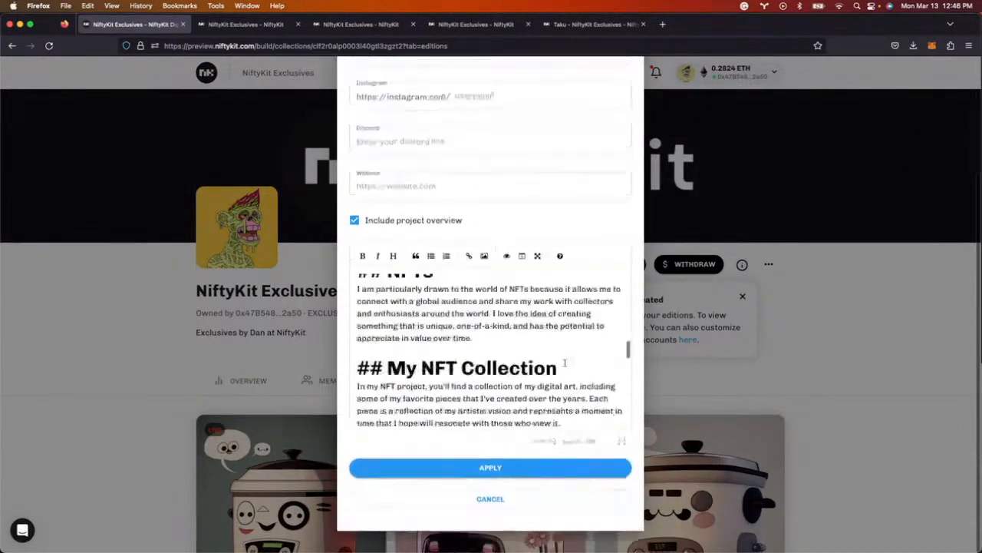
scroll(565, 363, "up", 20)
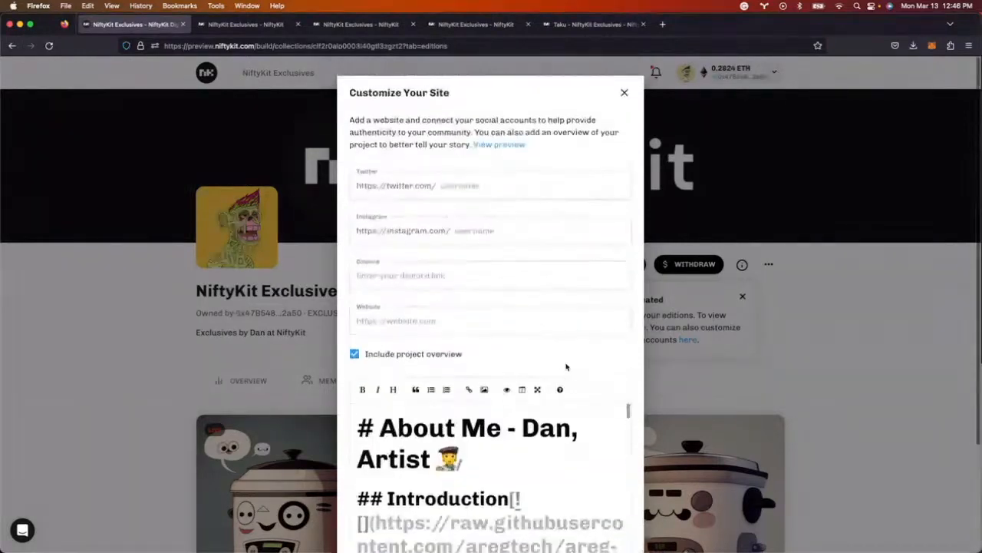
scroll(512, 469, "down", 5)
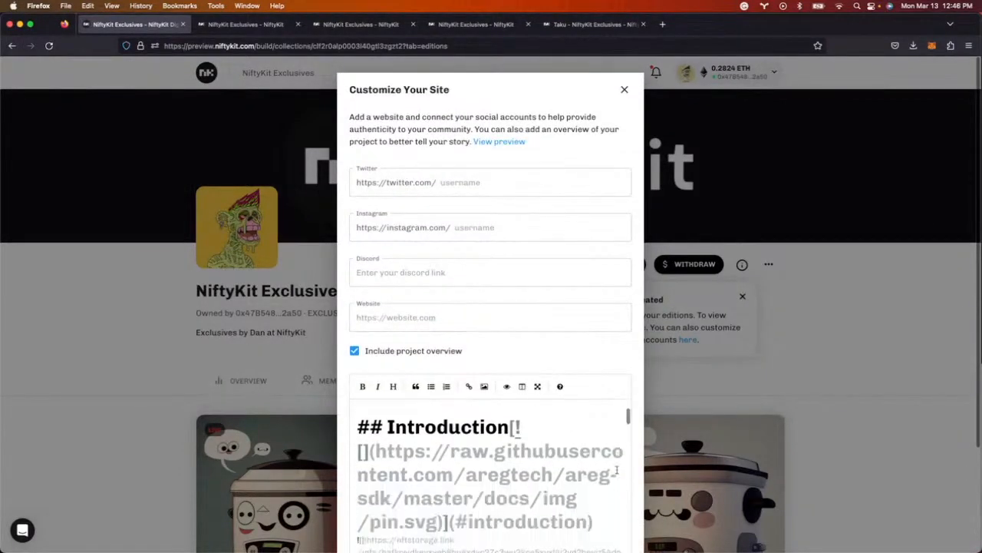
left_click(518, 474)
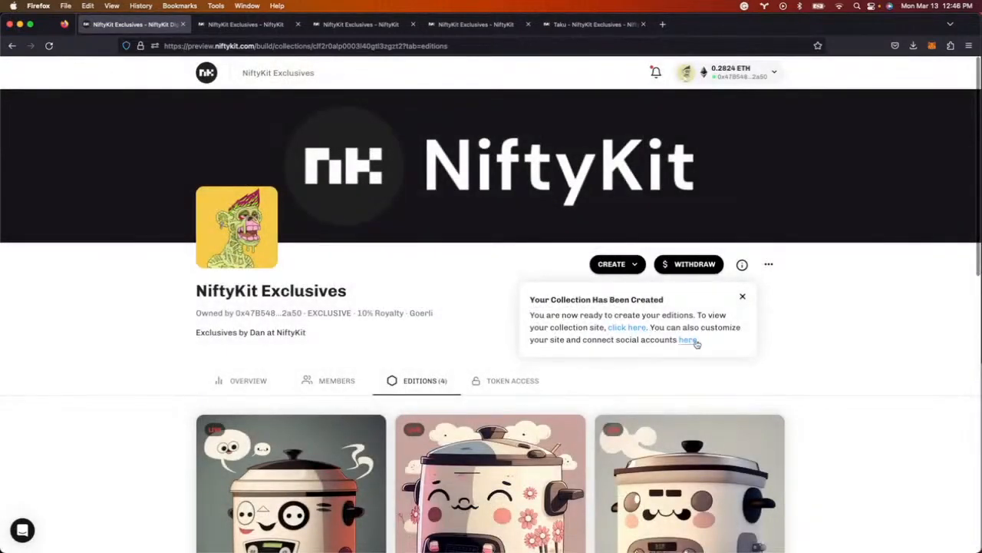
left_click(595, 24)
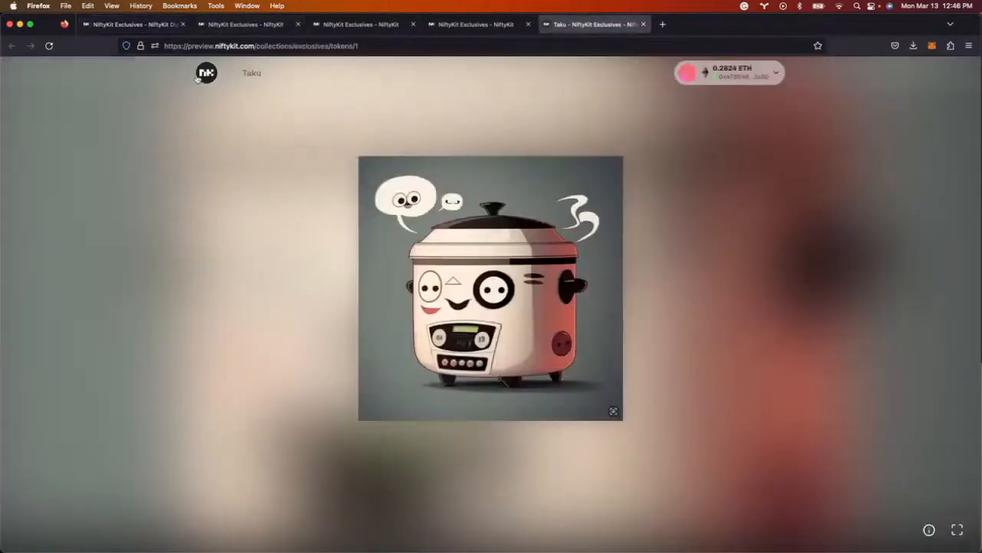
left_click(250, 74)
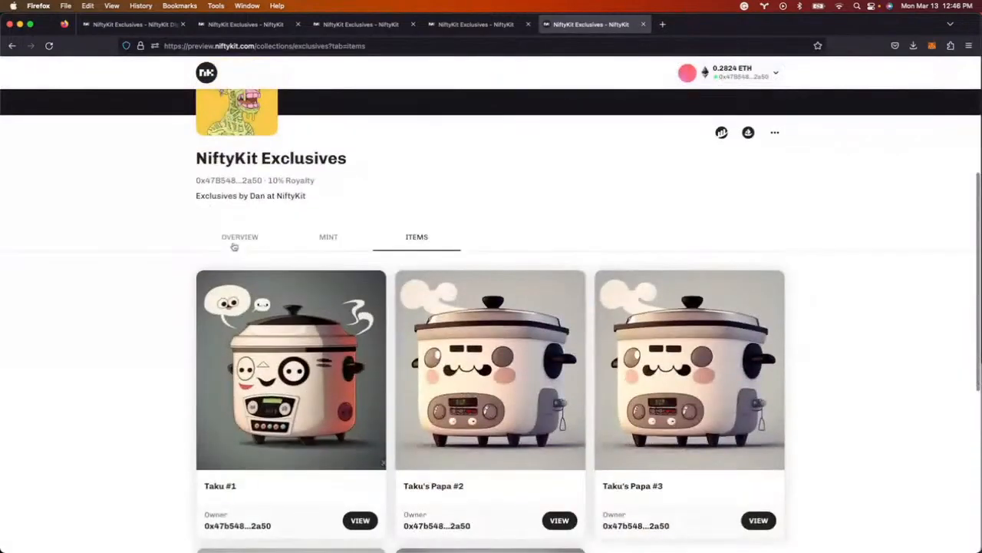
left_click(234, 246)
left_click_drag(981, 321, 439, 320)
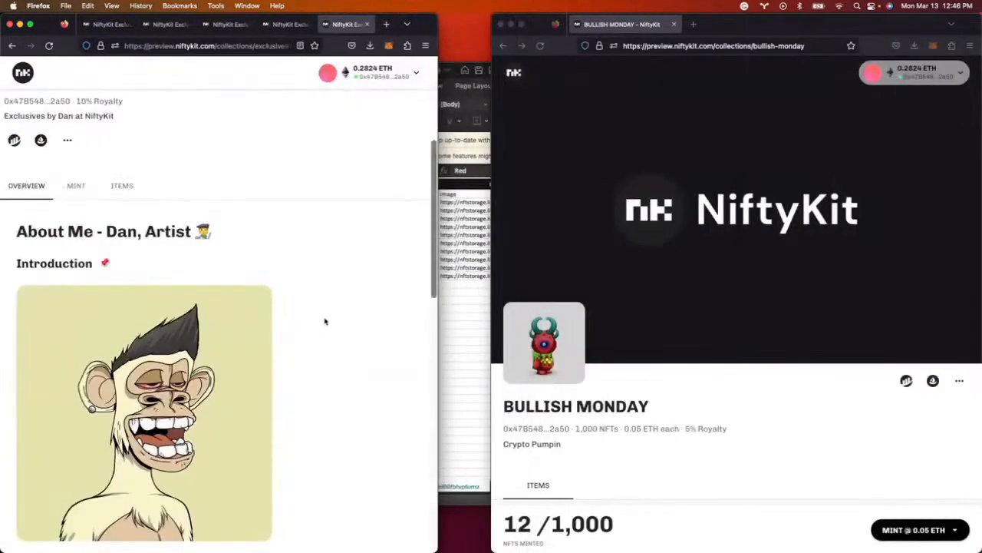
scroll(290, 323, "down", 4)
scroll(290, 323, "up", 5)
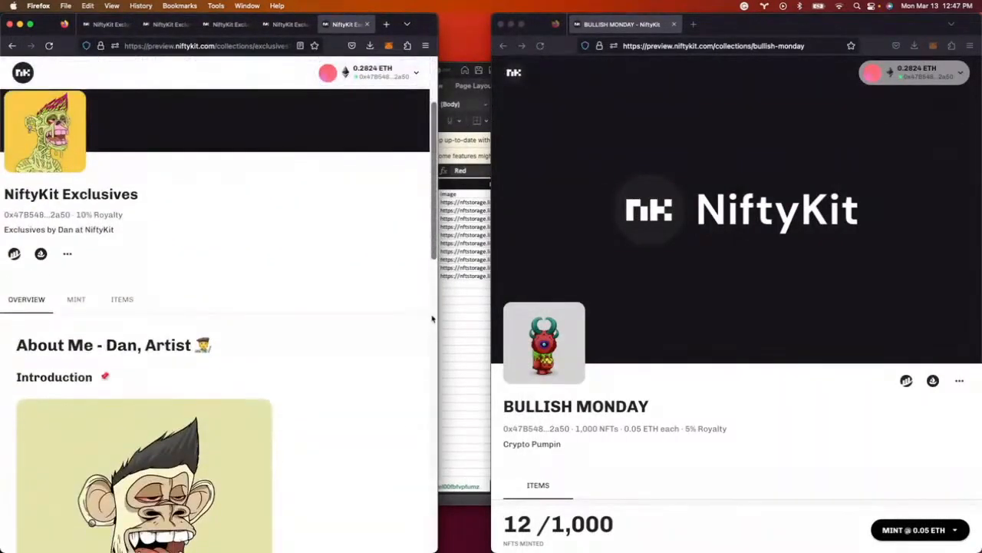
left_click_drag(438, 315, 453, 315)
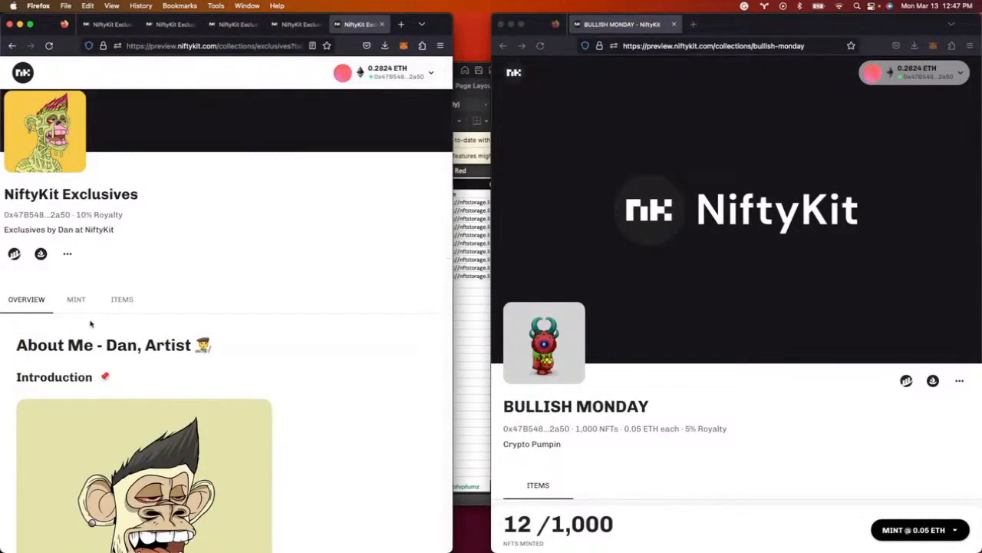
left_click(75, 303)
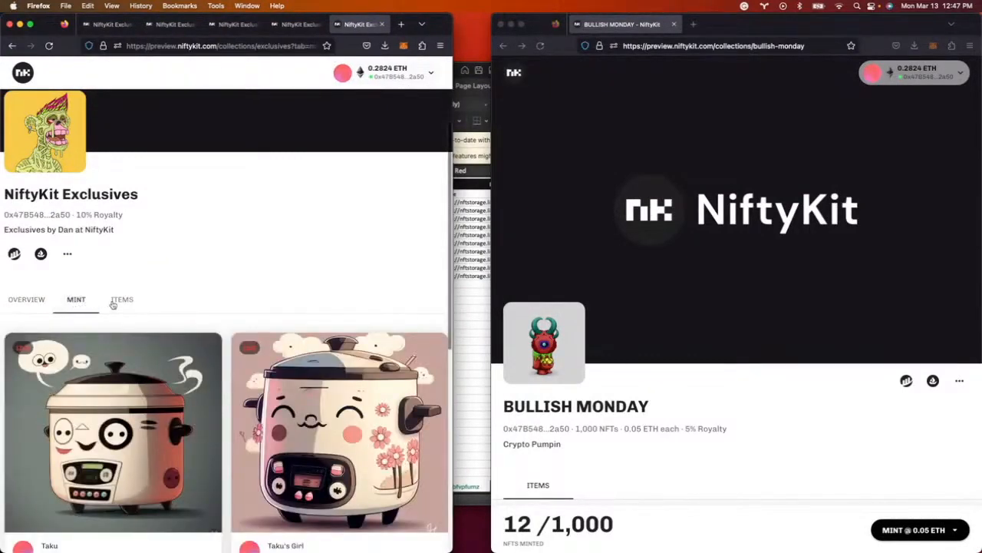
left_click(26, 299)
scroll(42, 304, "down", 10)
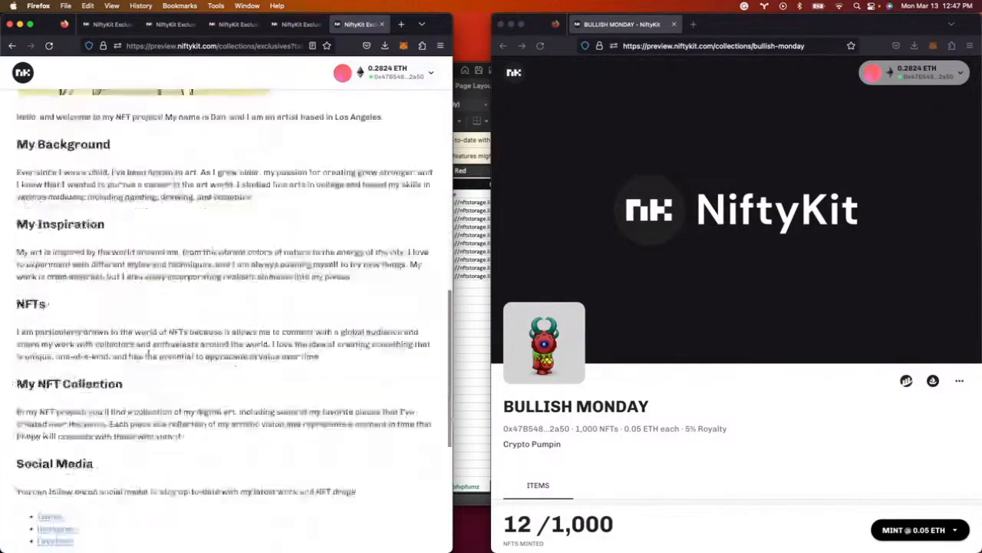
scroll(146, 362, "down", 2)
scroll(146, 362, "up", 15)
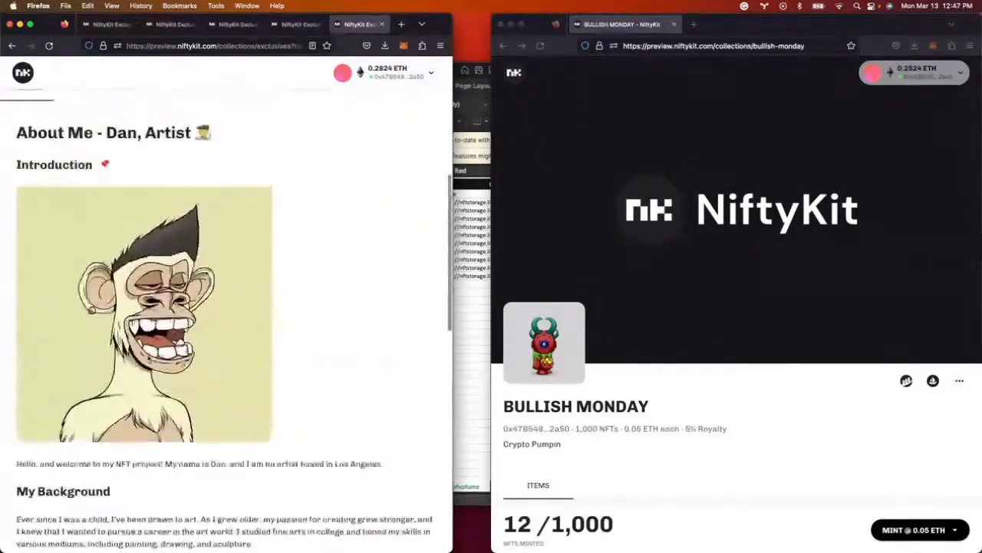
left_click(76, 435)
scroll(254, 405, "down", 5)
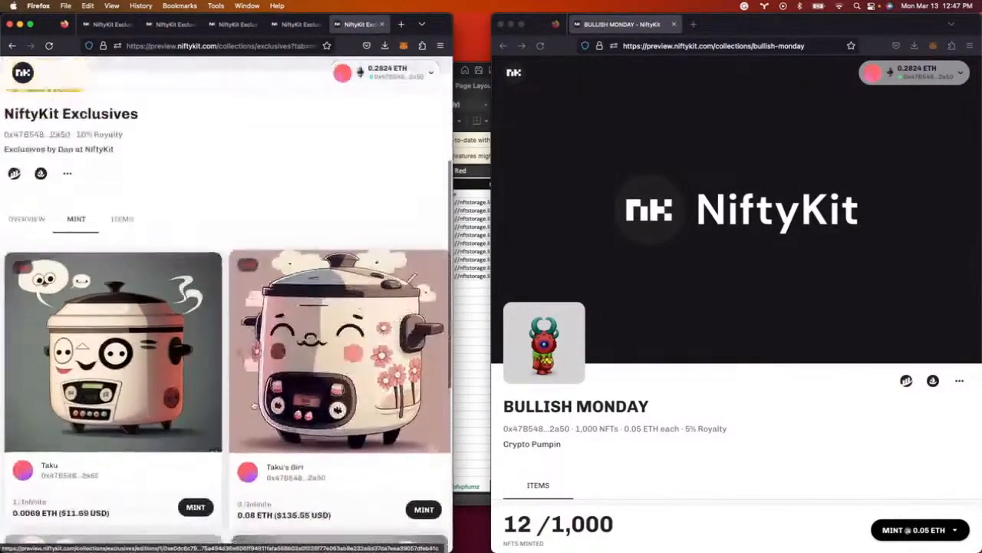
scroll(197, 333, "up", 3)
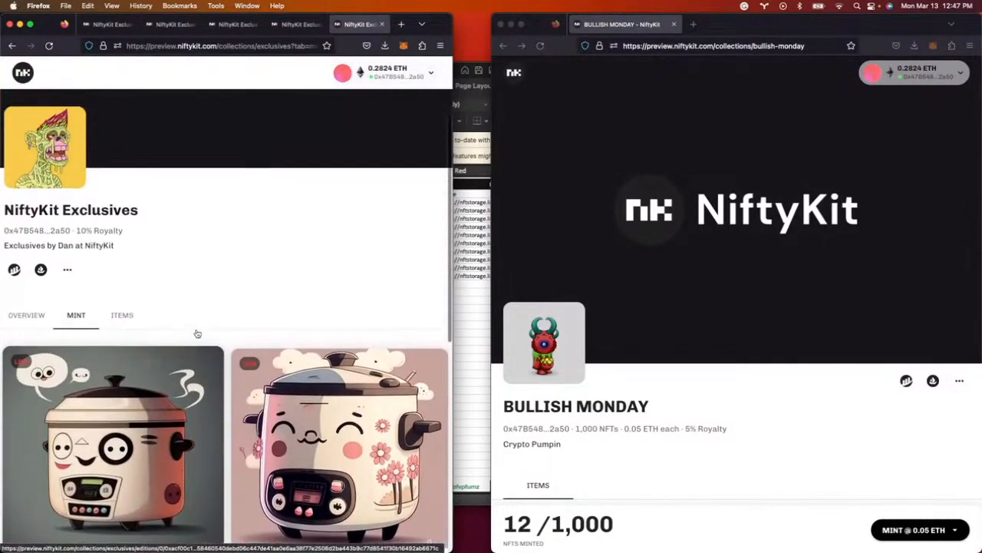
scroll(192, 346, "up", 2)
left_click(122, 397)
scroll(338, 357, "down", 10)
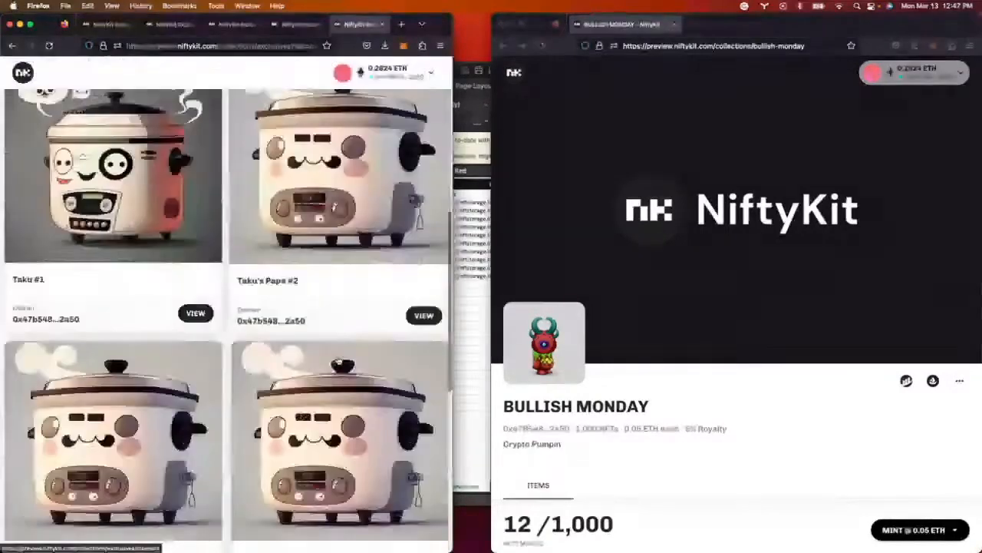
scroll(338, 360, "down", 2)
scroll(338, 359, "up", 7)
scroll(338, 359, "down", 5)
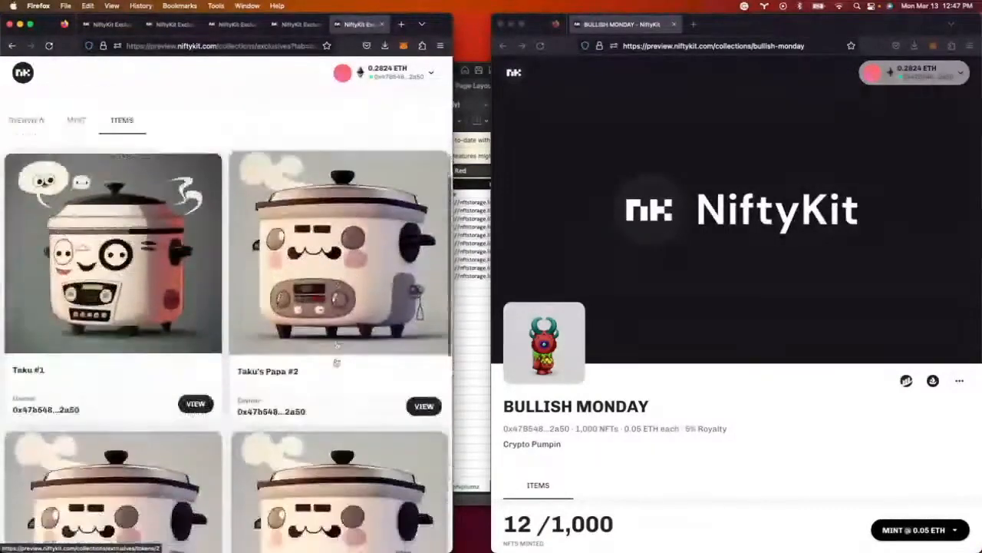
scroll(335, 362, "up", 6)
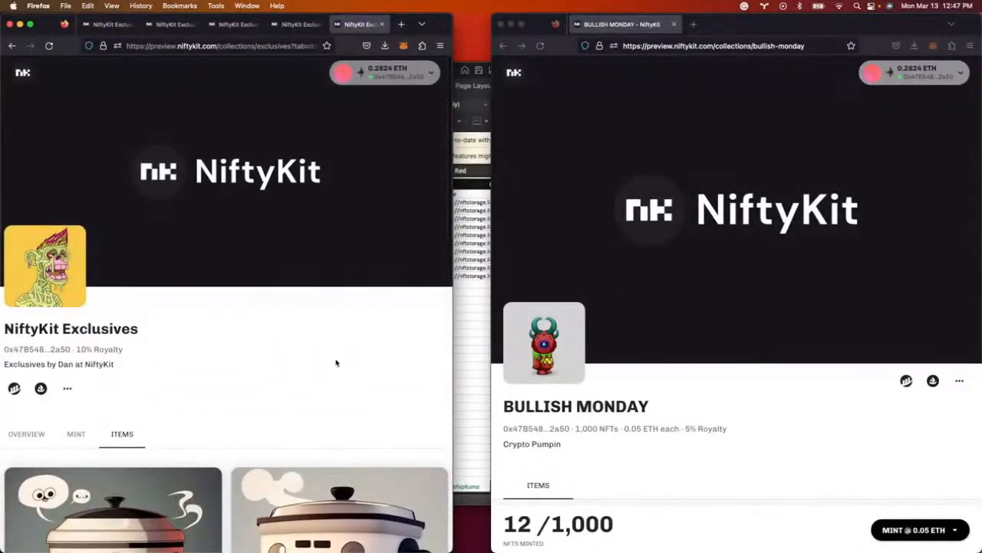
double_click(451, 294)
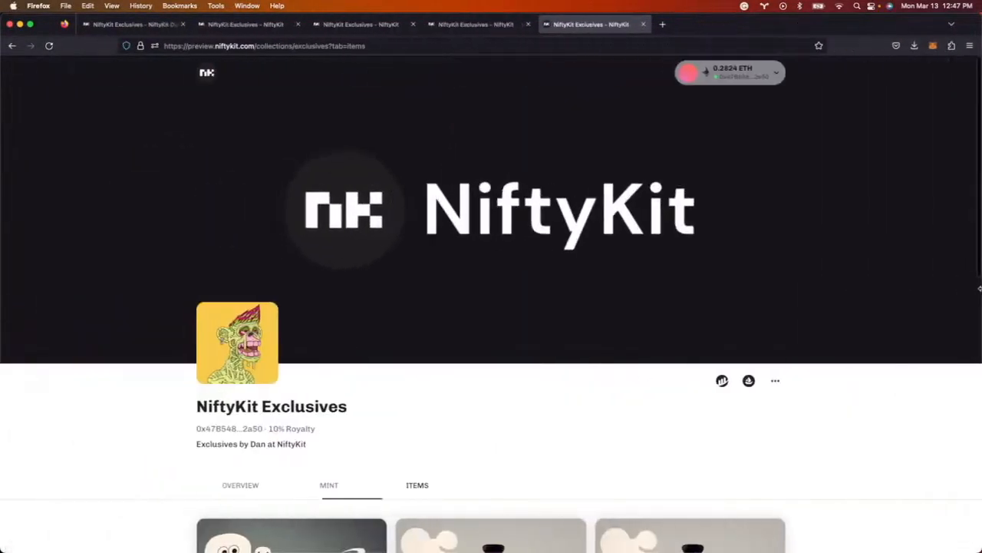
left_click(131, 24)
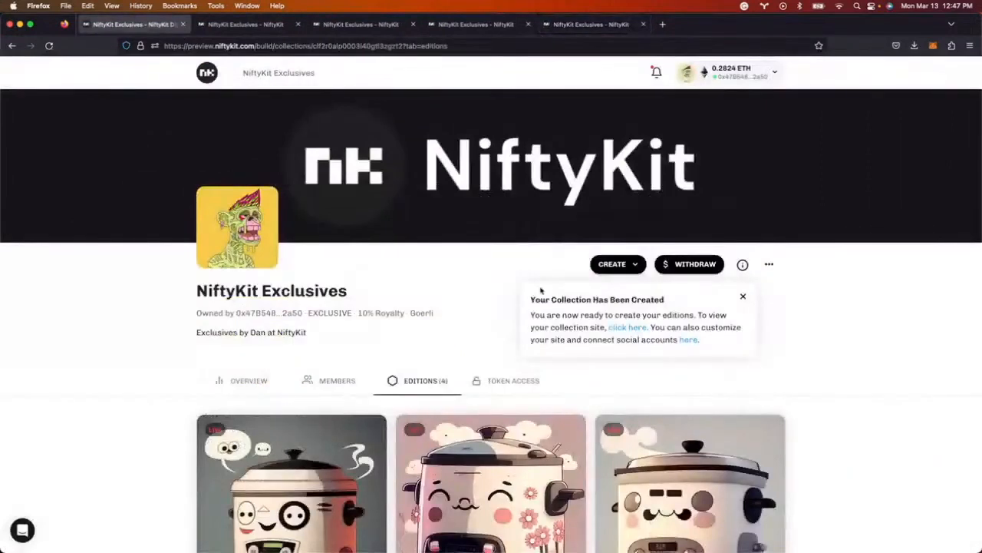